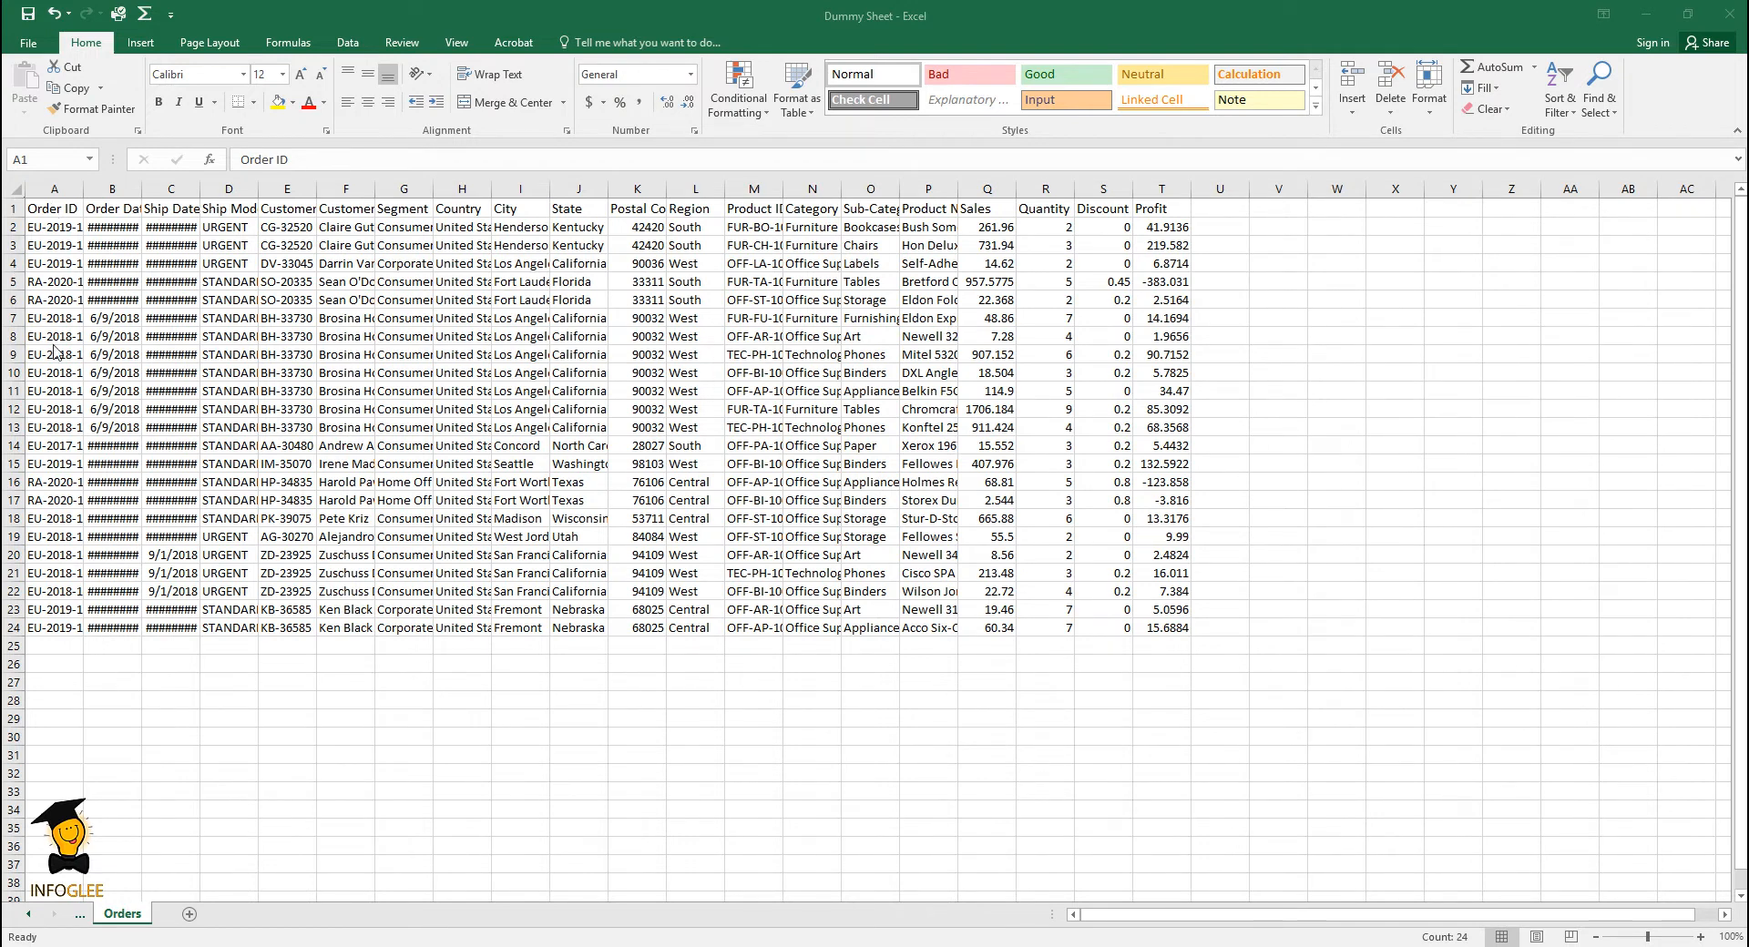
- Insert a blank column before the Order ID column
click(65, 187)
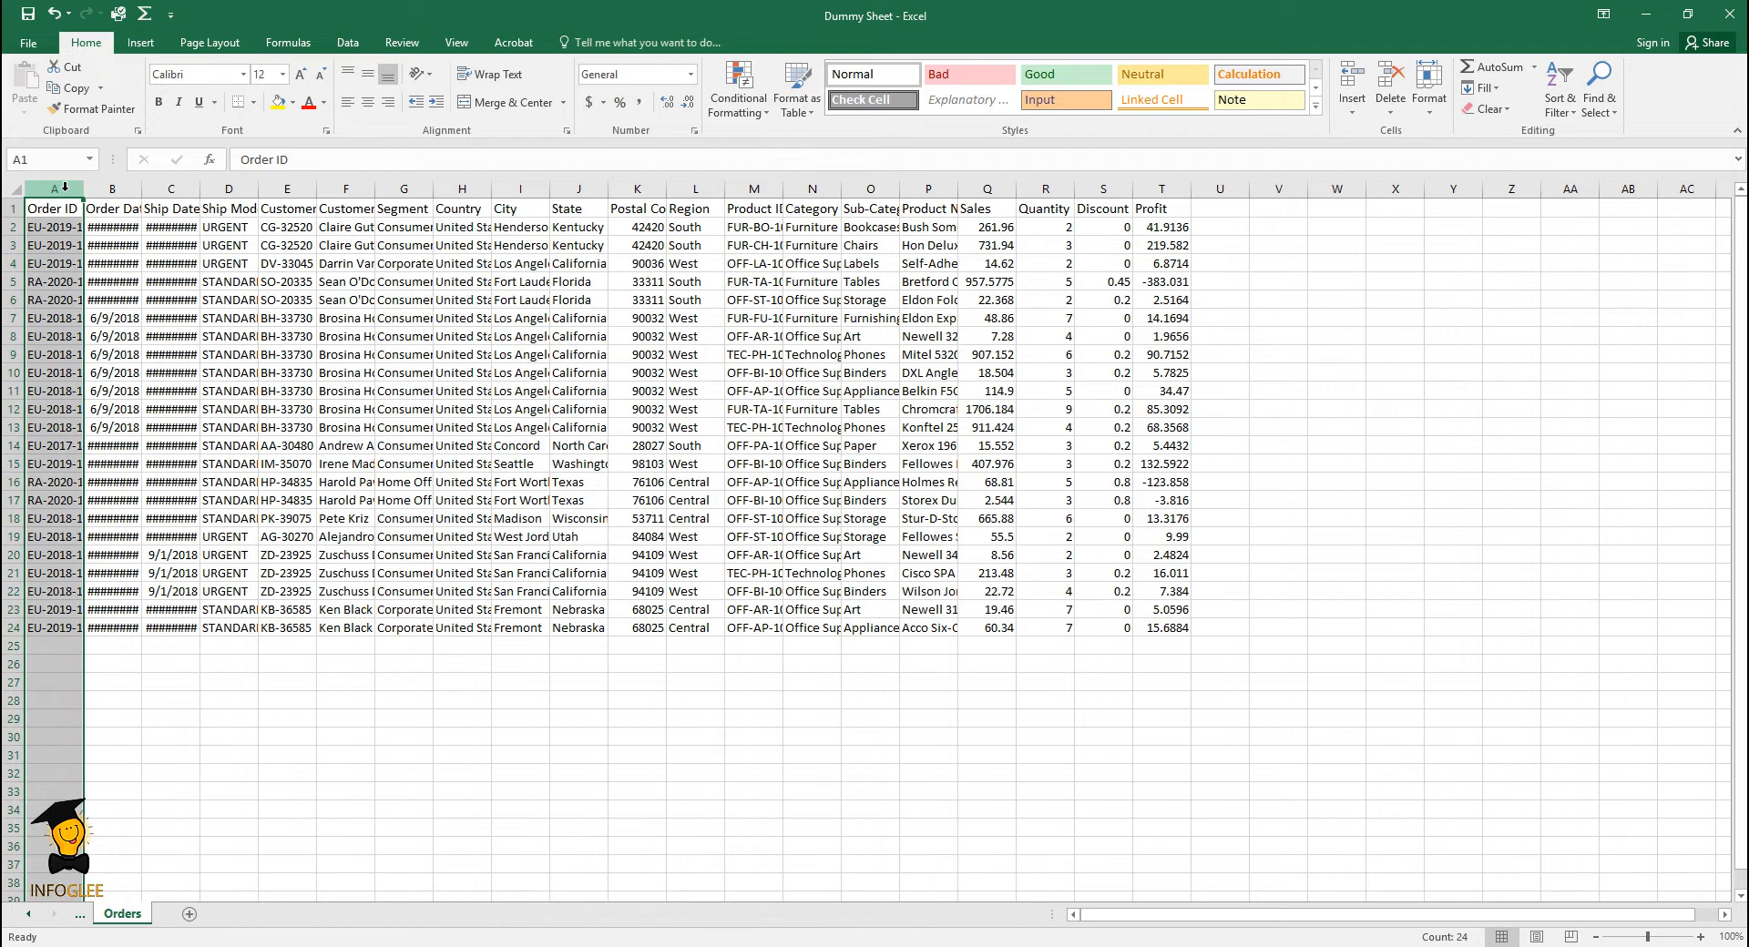
click(107, 240)
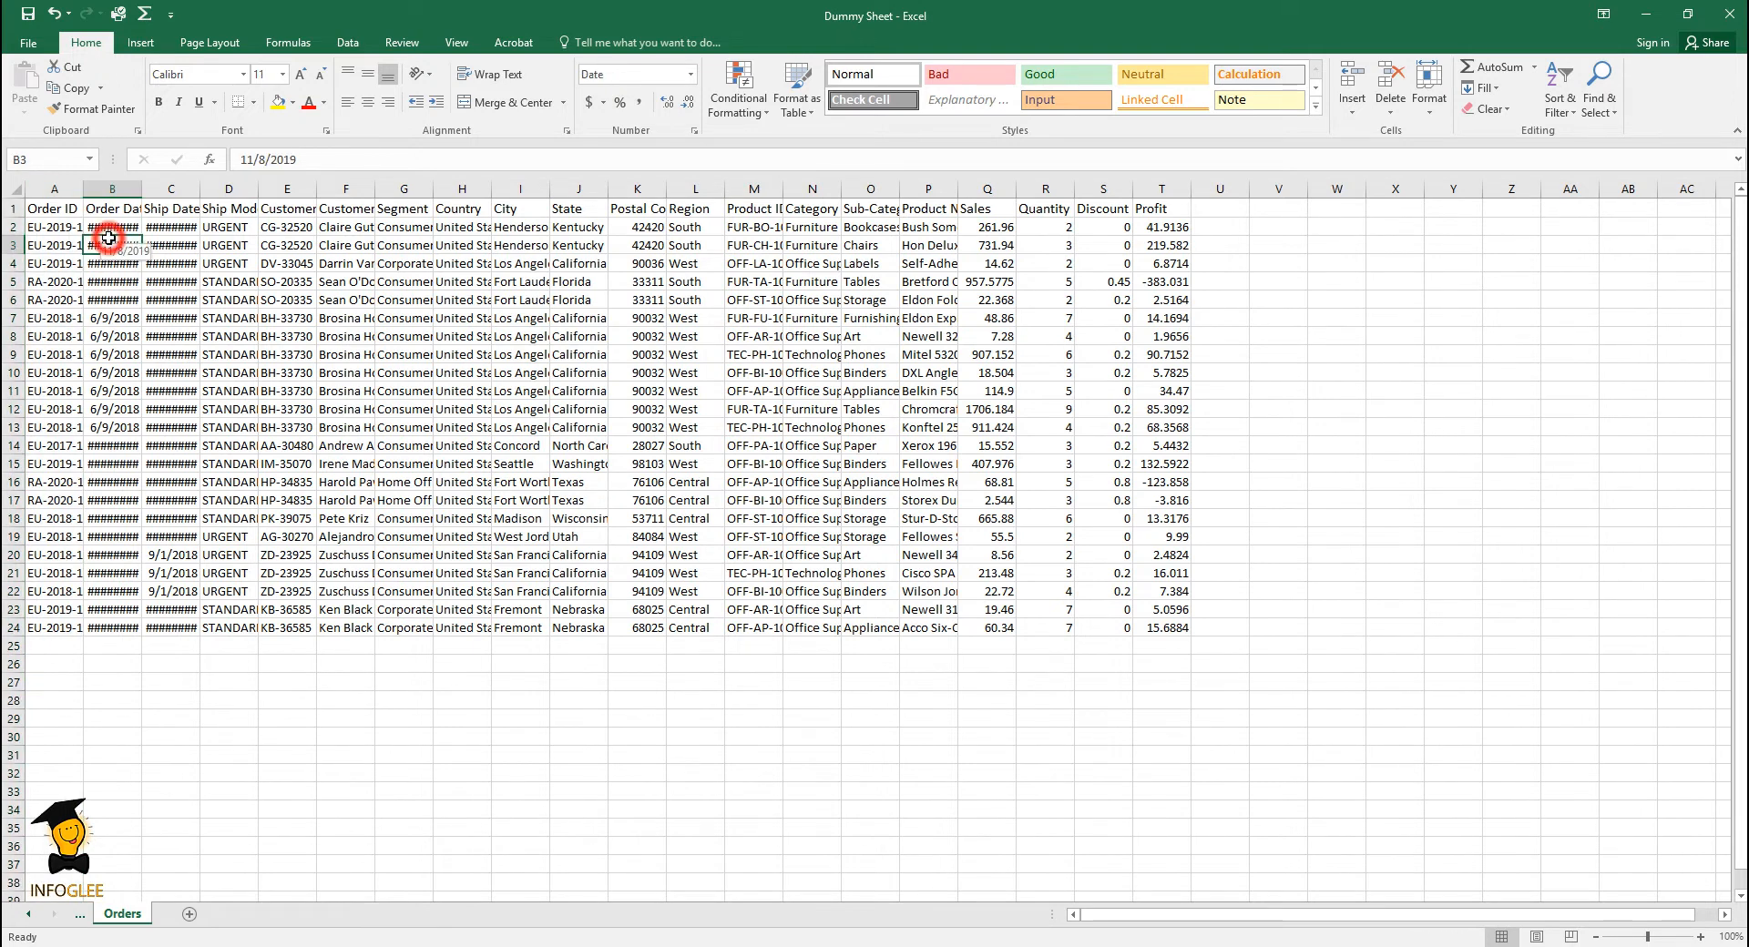
click(54, 189)
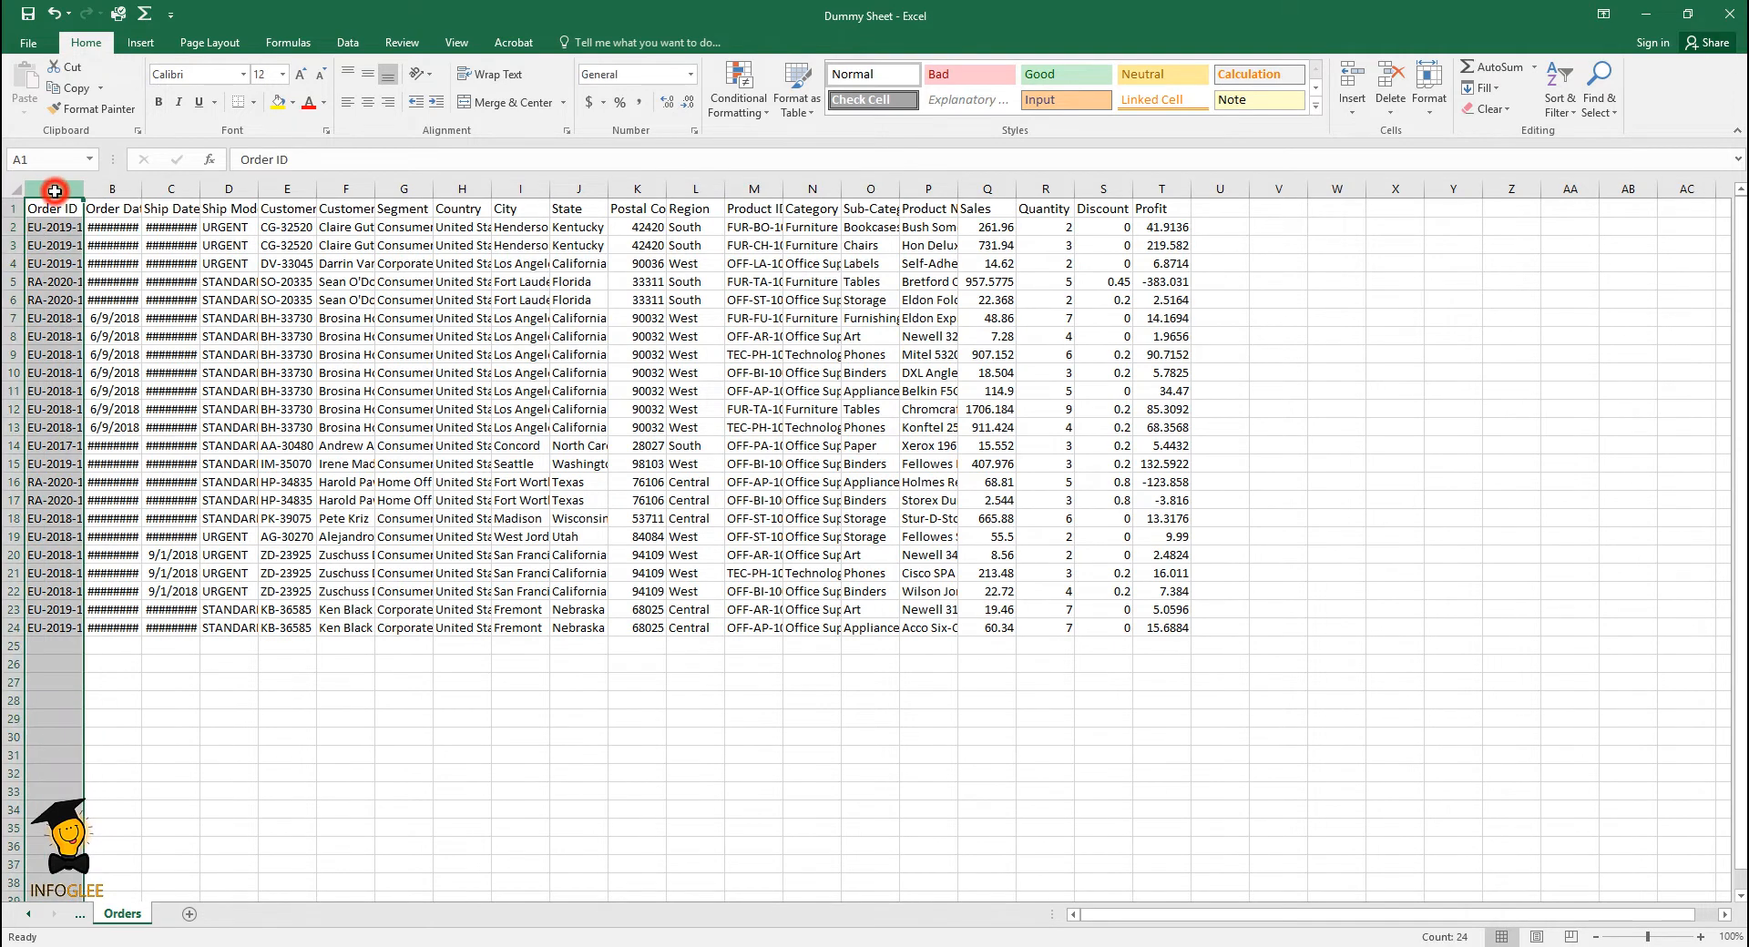
click(1352, 110)
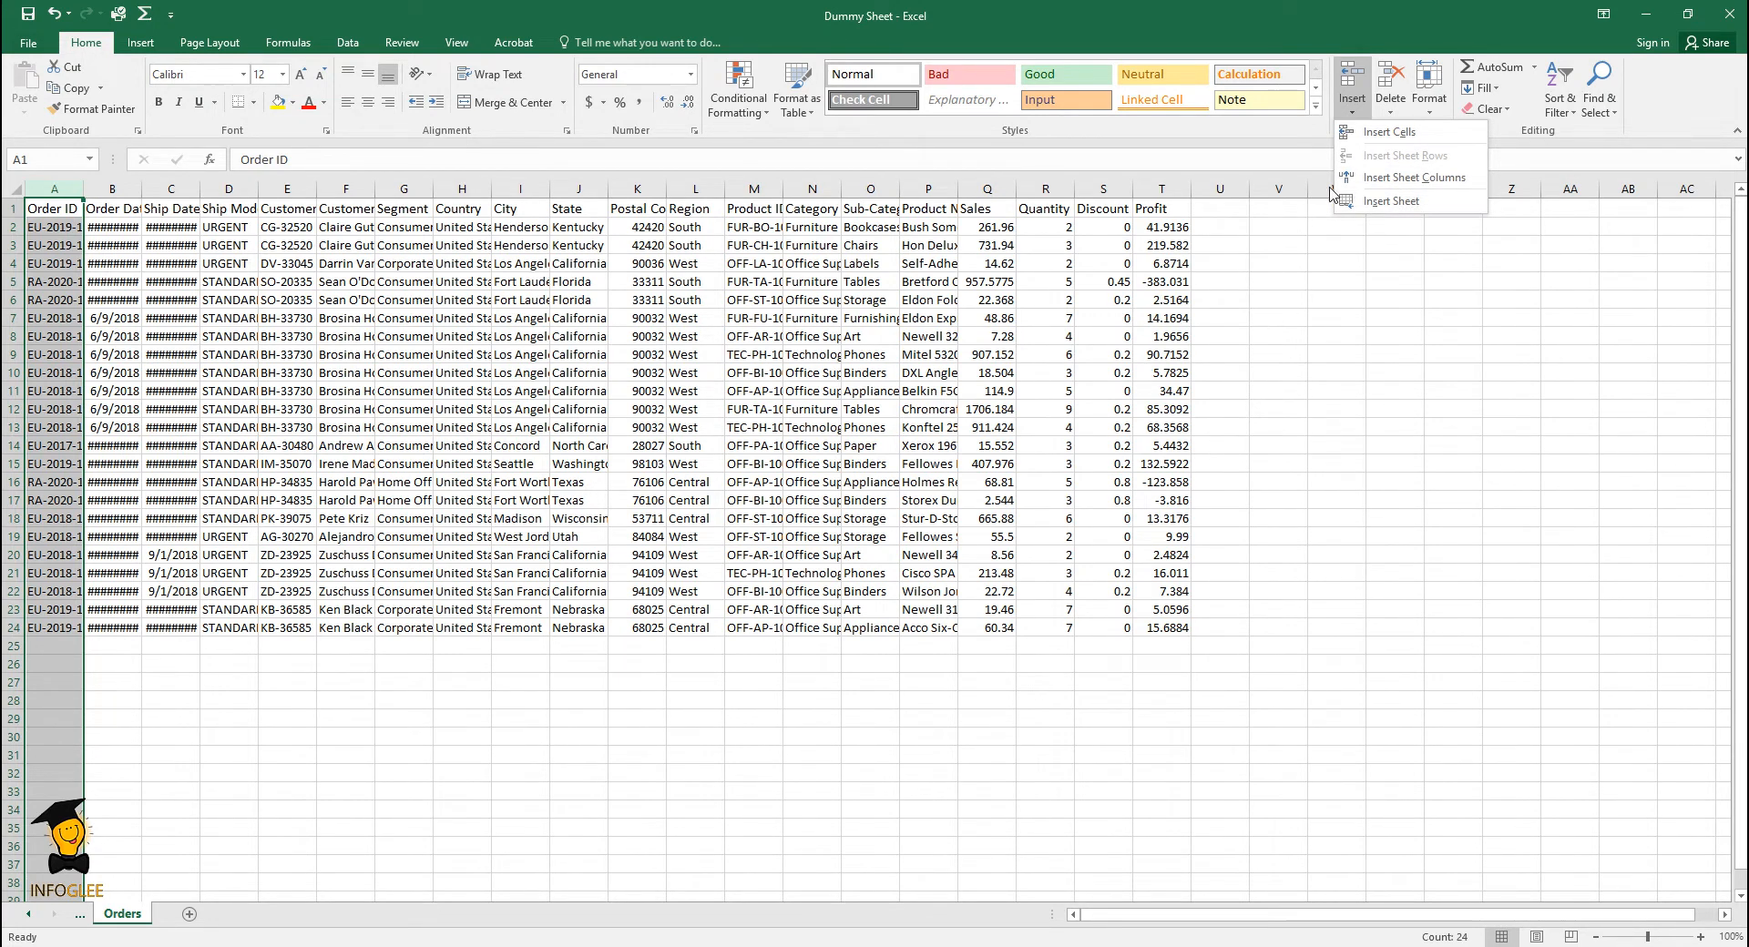
click(1383, 133)
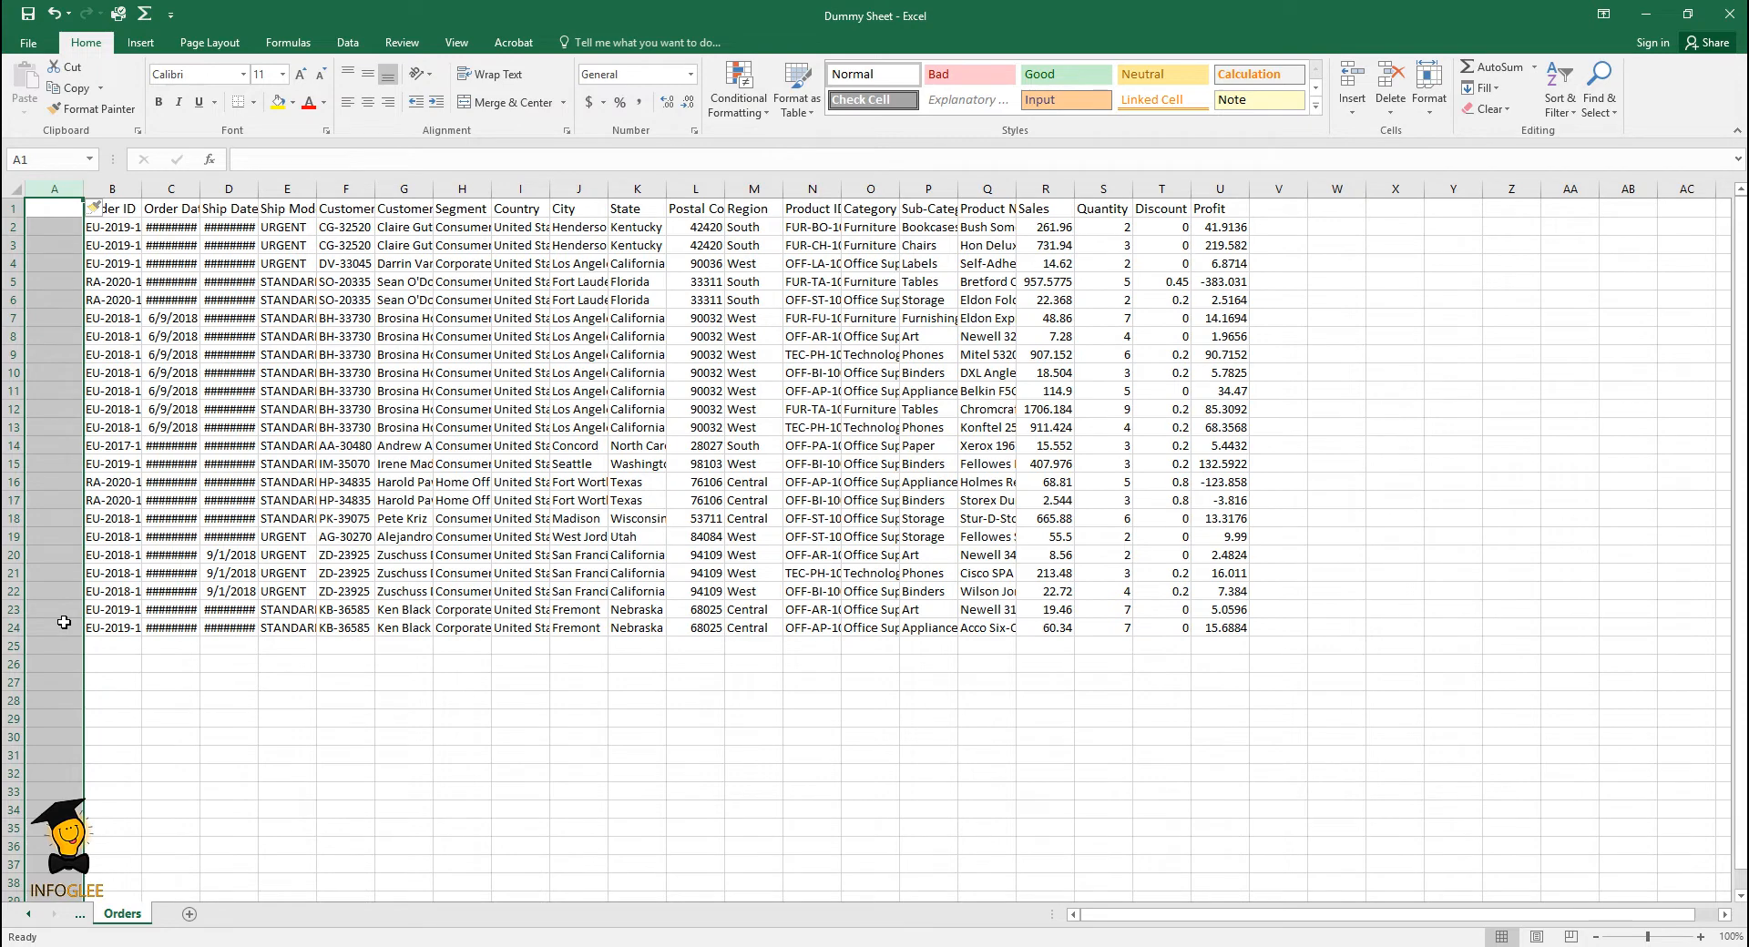
- Enter the header "Sno." in cell A1 of the new column
click(56, 205)
text(S)
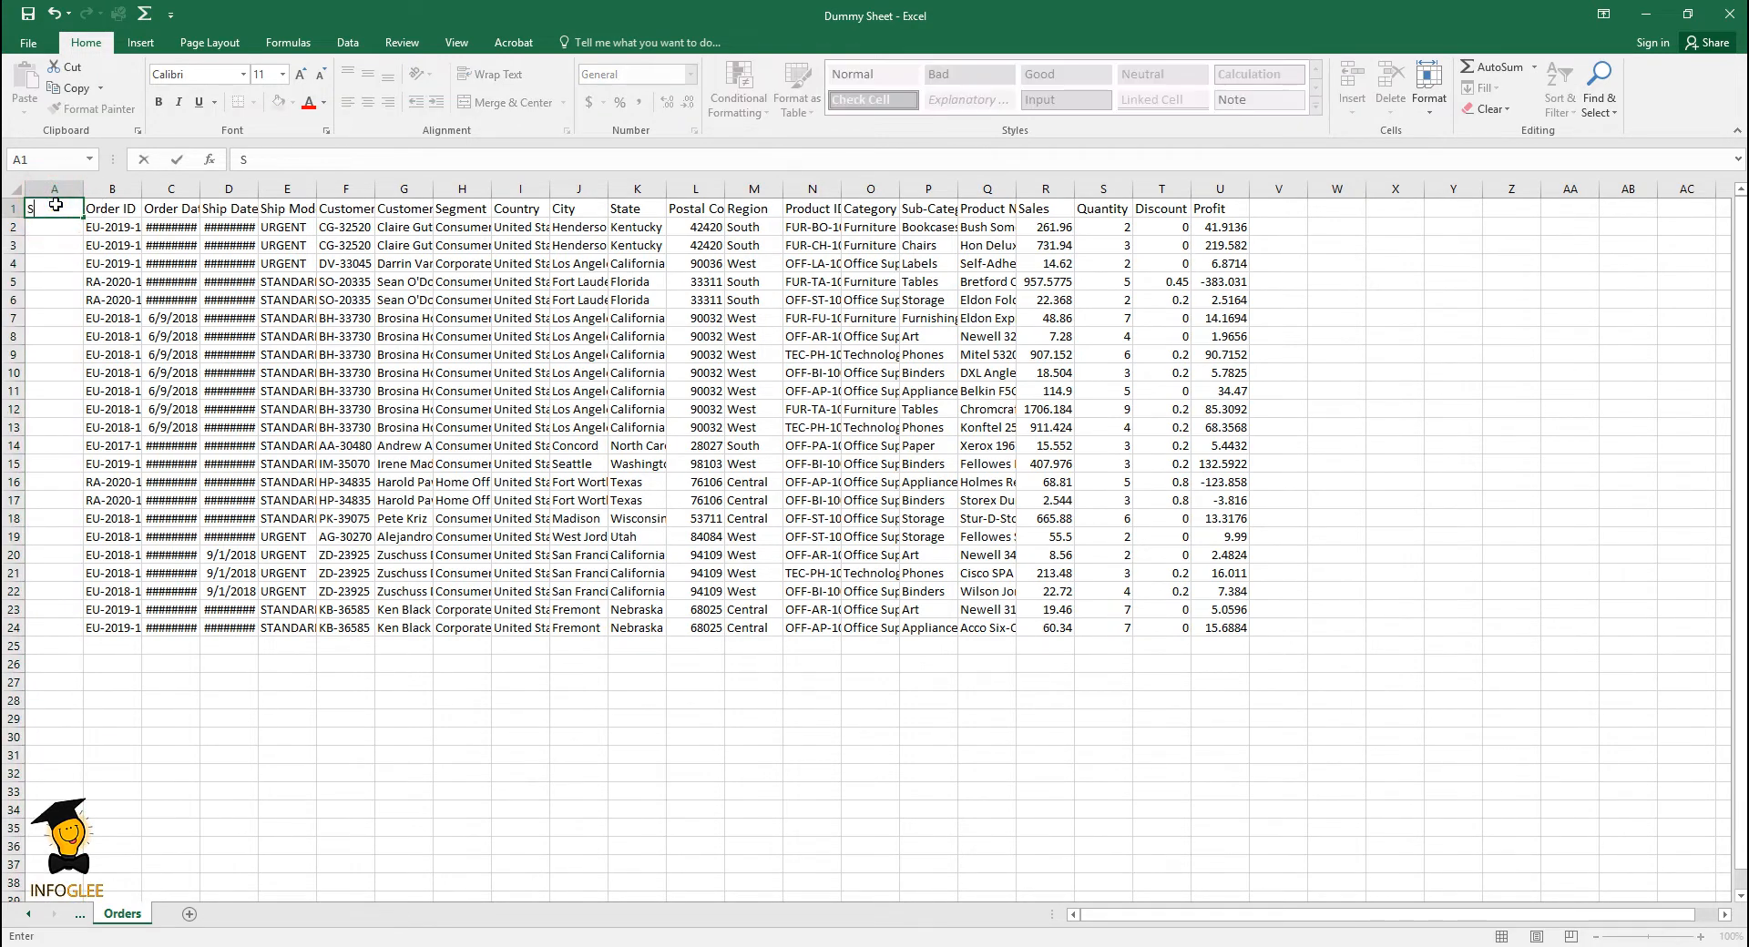
text(no.)
click(47, 246)
- Enter the serial numbers 1 and 2 in cells A2 and A3
click(52, 224)
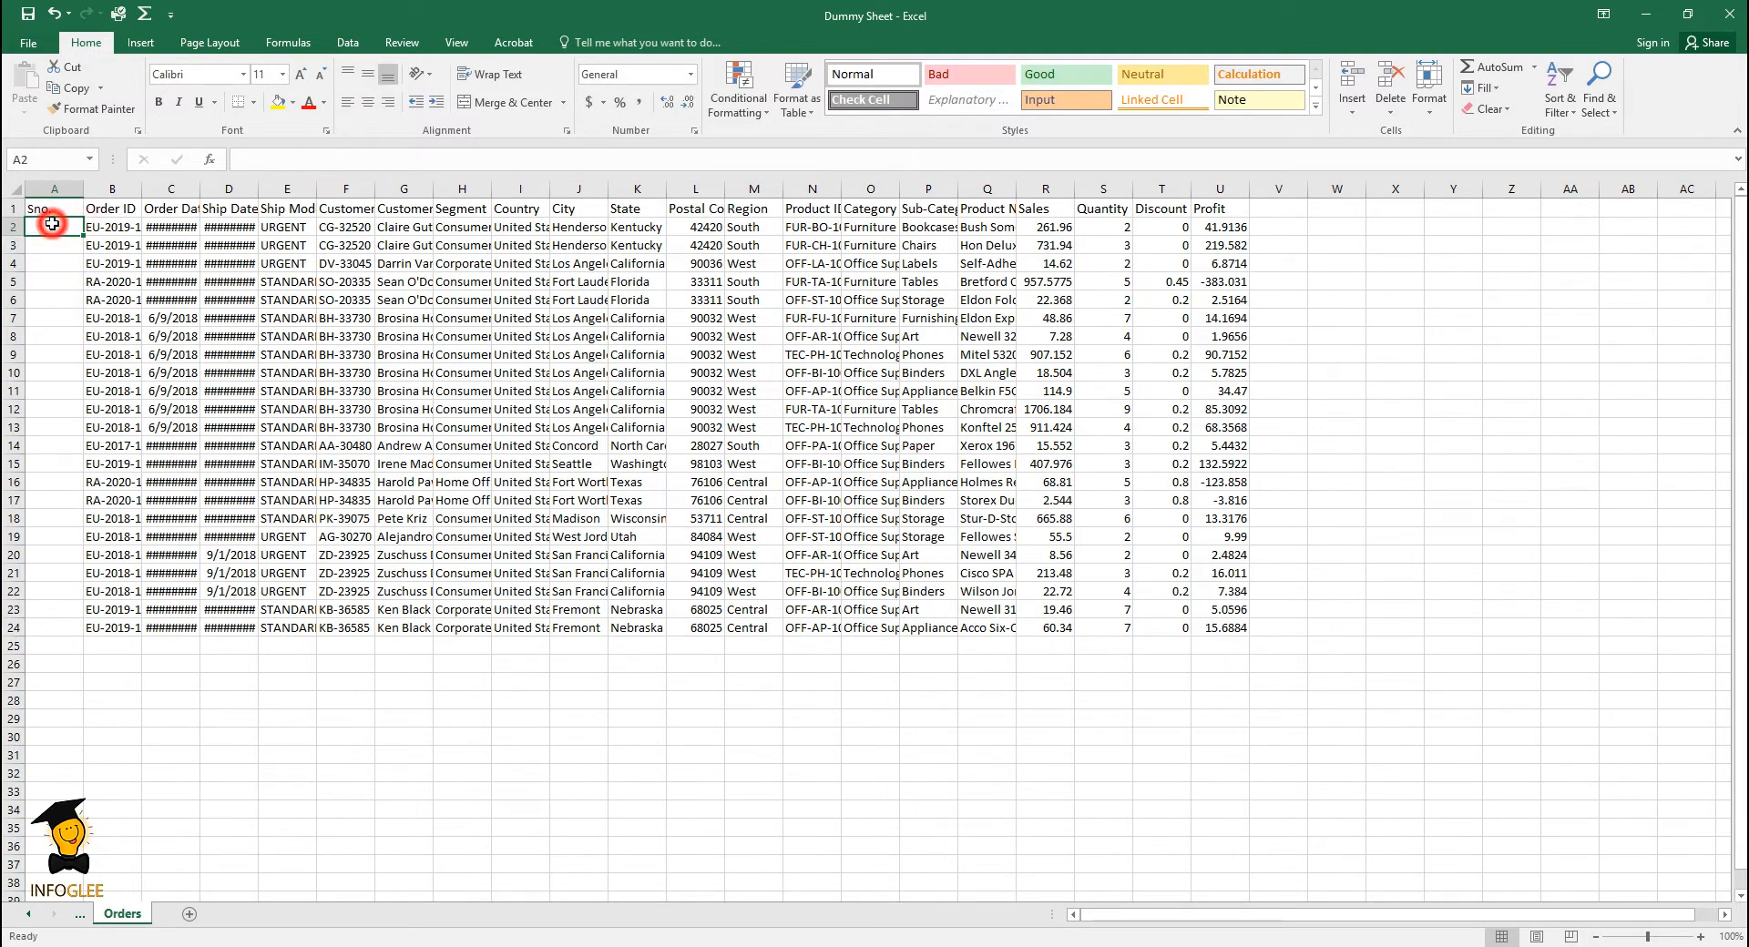
text(1)
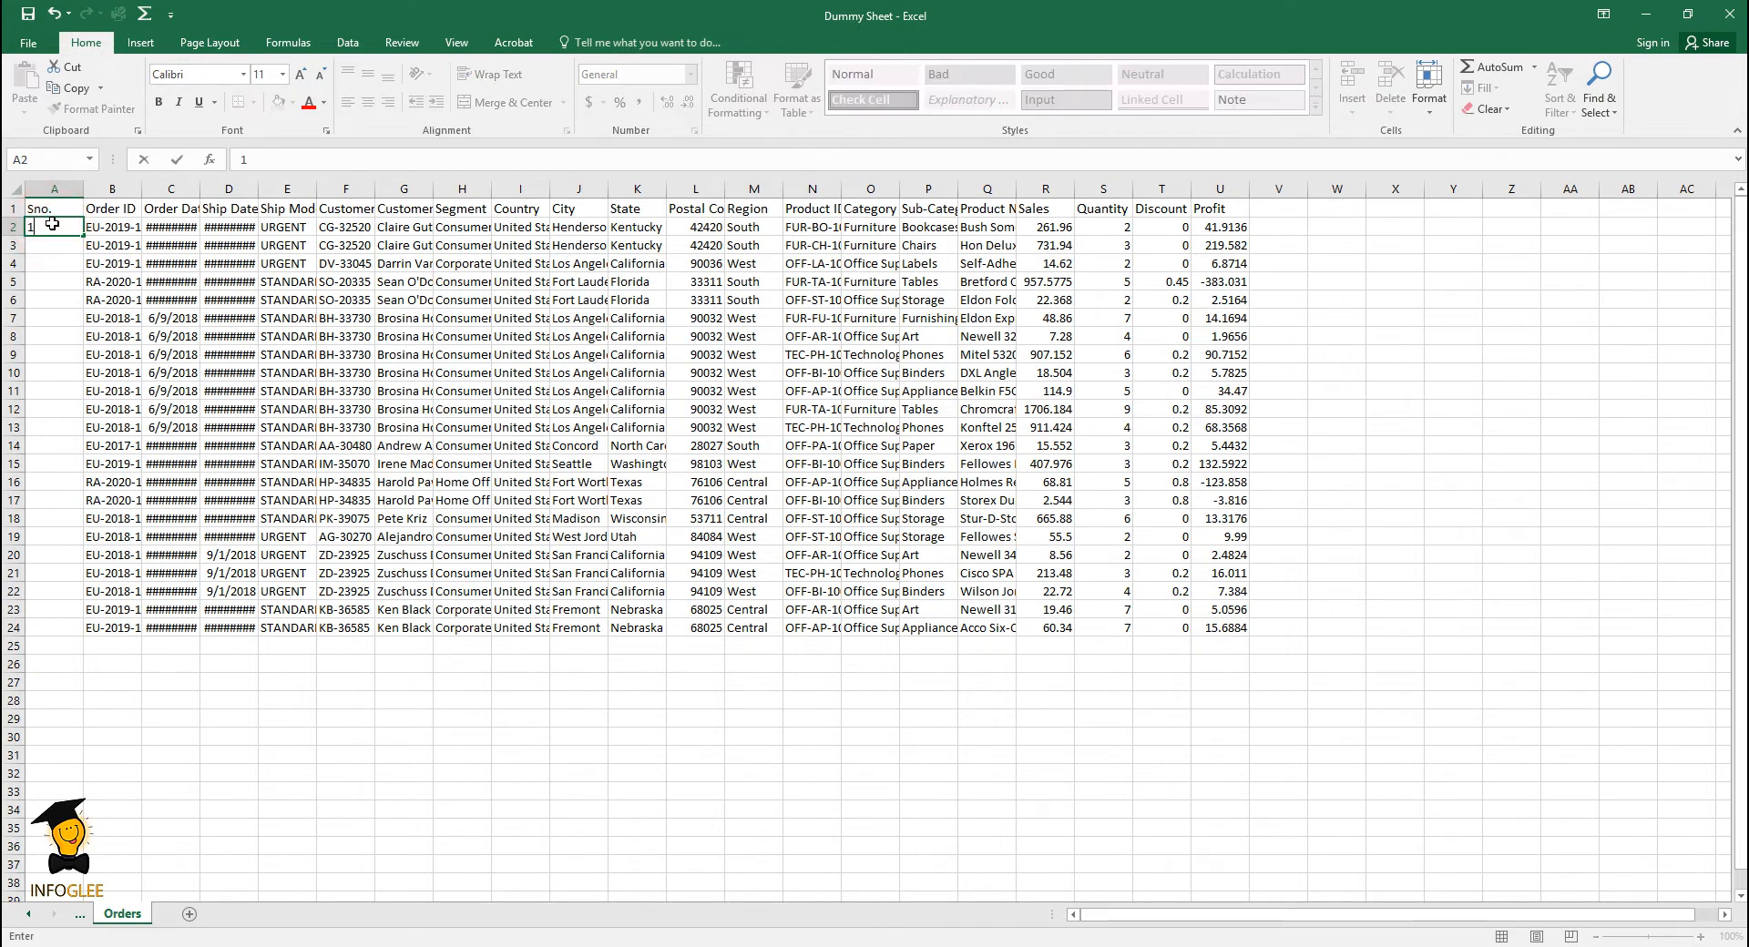
key(Return)
text(2)
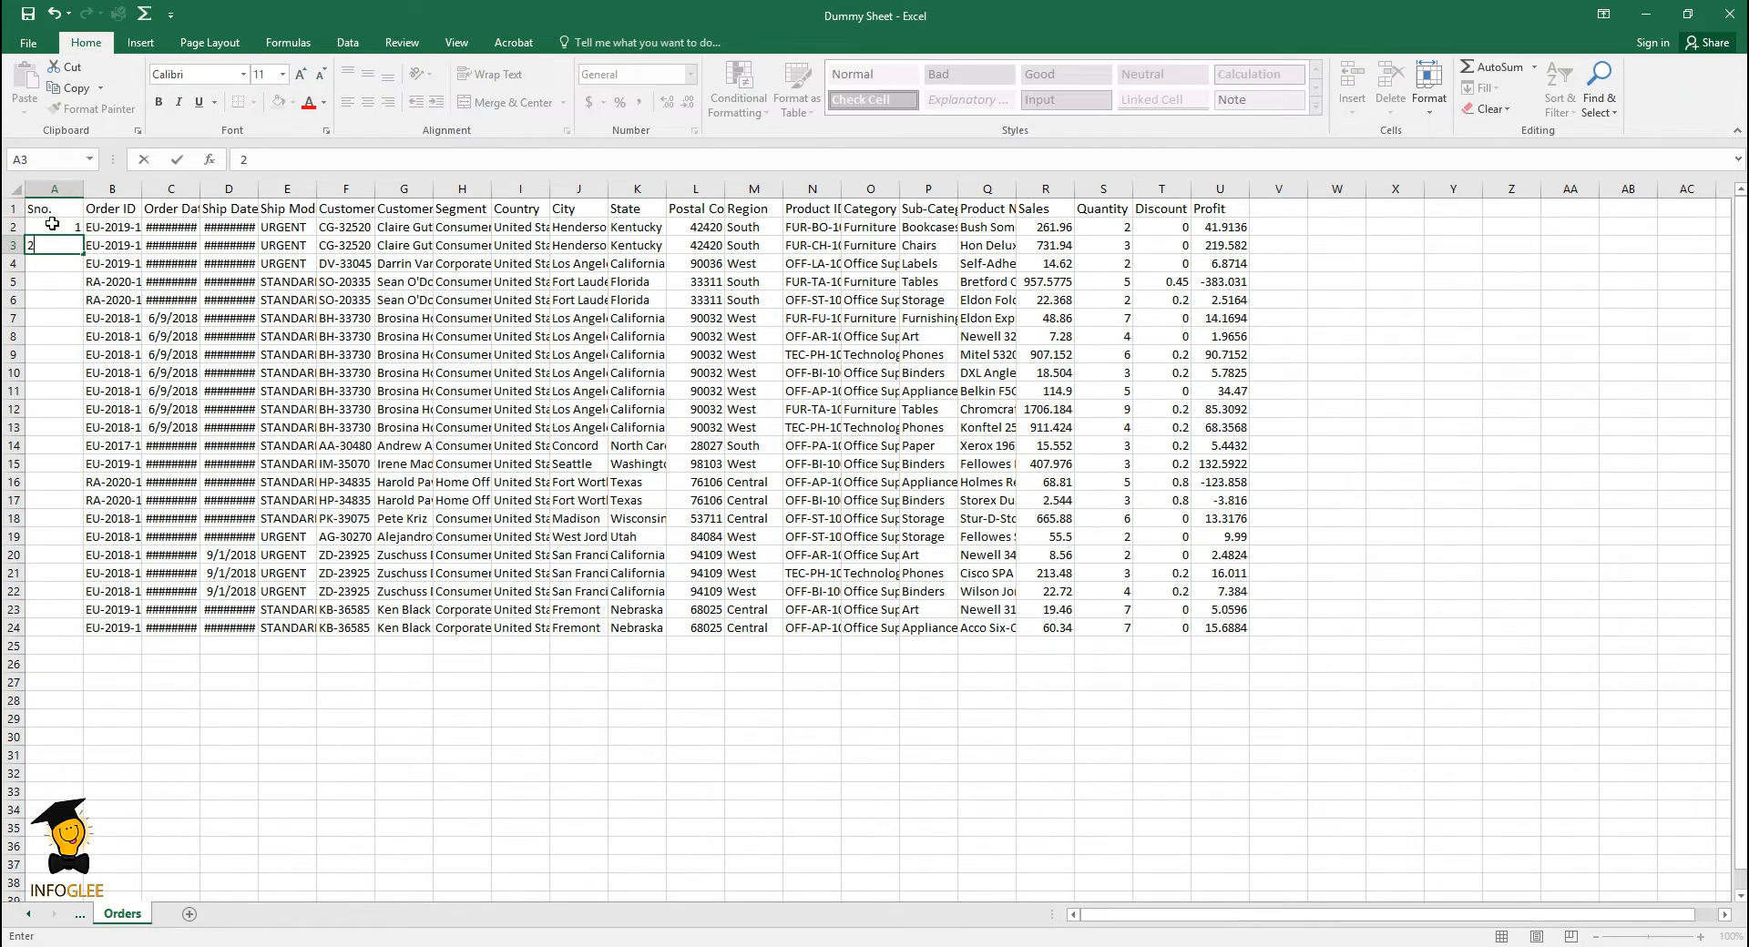
click(91, 409)
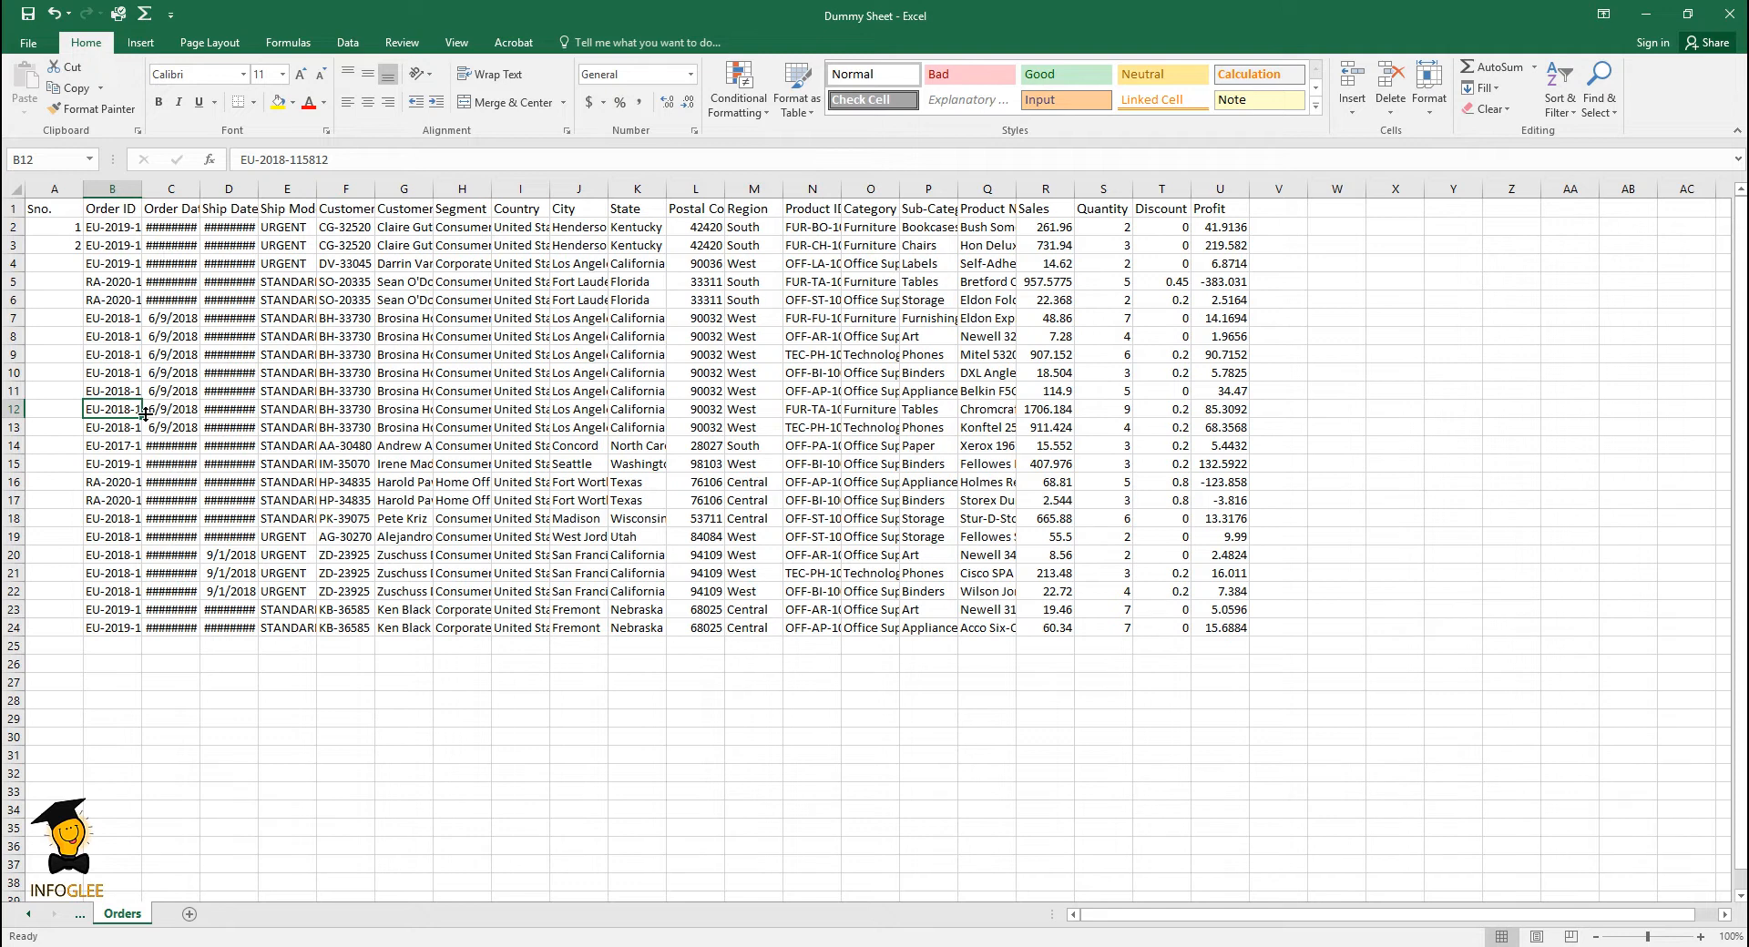
- Continue the series from A2:A3 down the Sno. column to the last data row, row 24
click(58, 229)
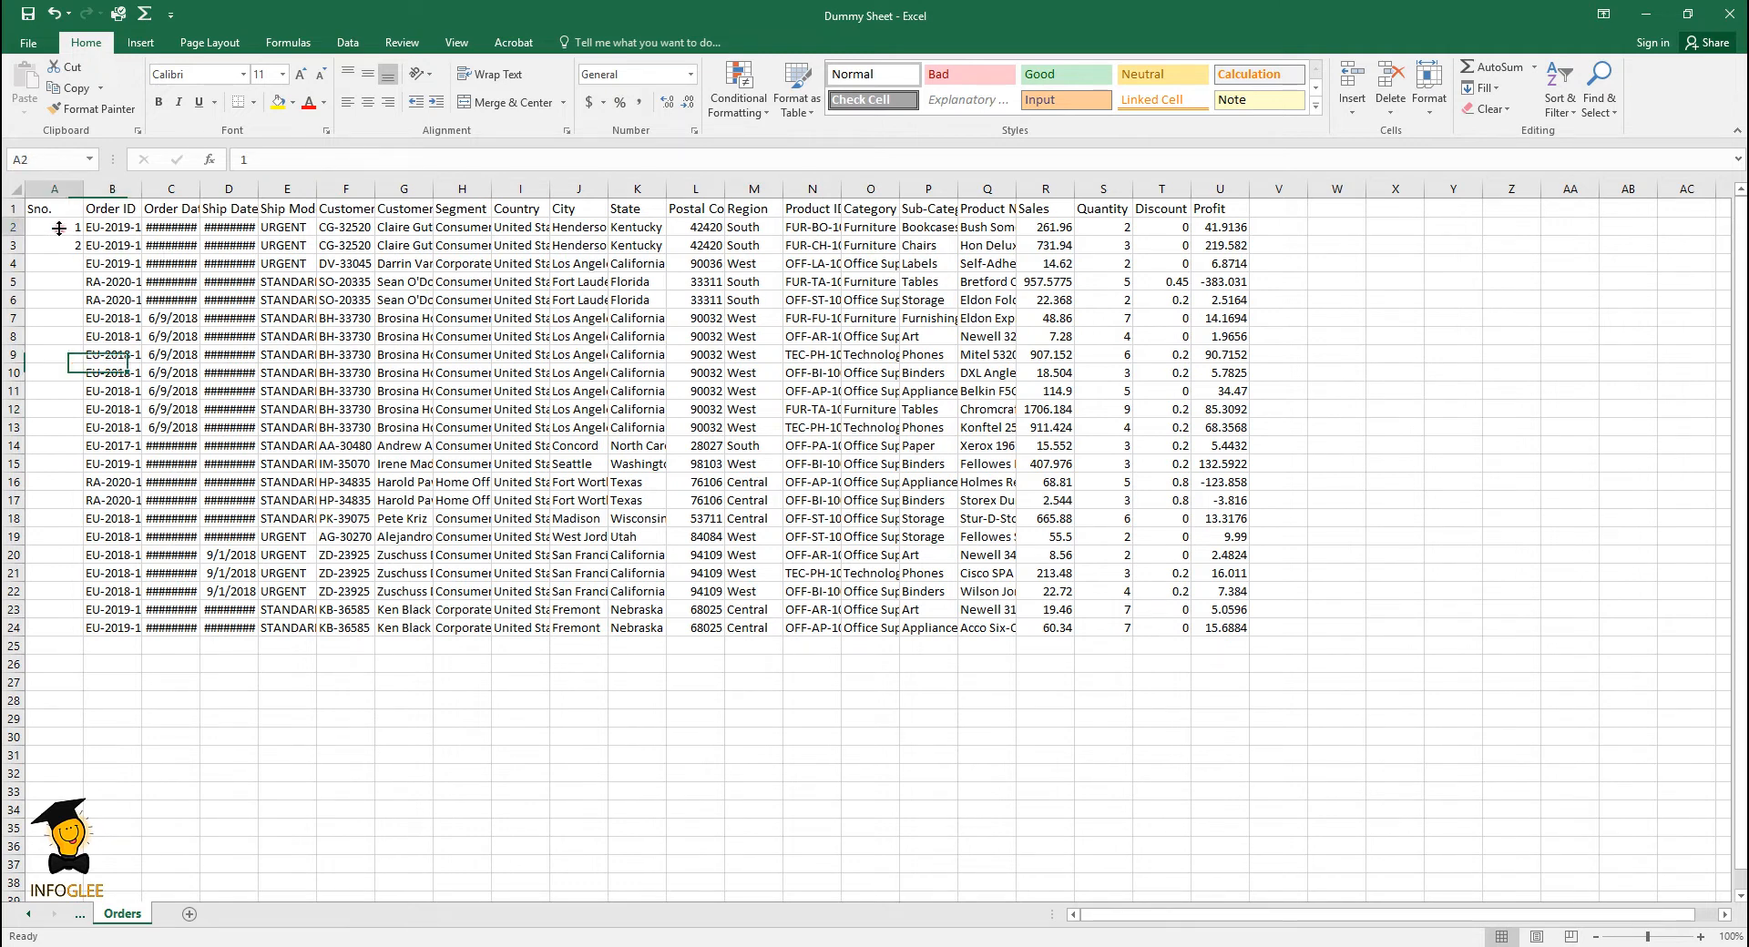
drag(59, 228, 60, 240)
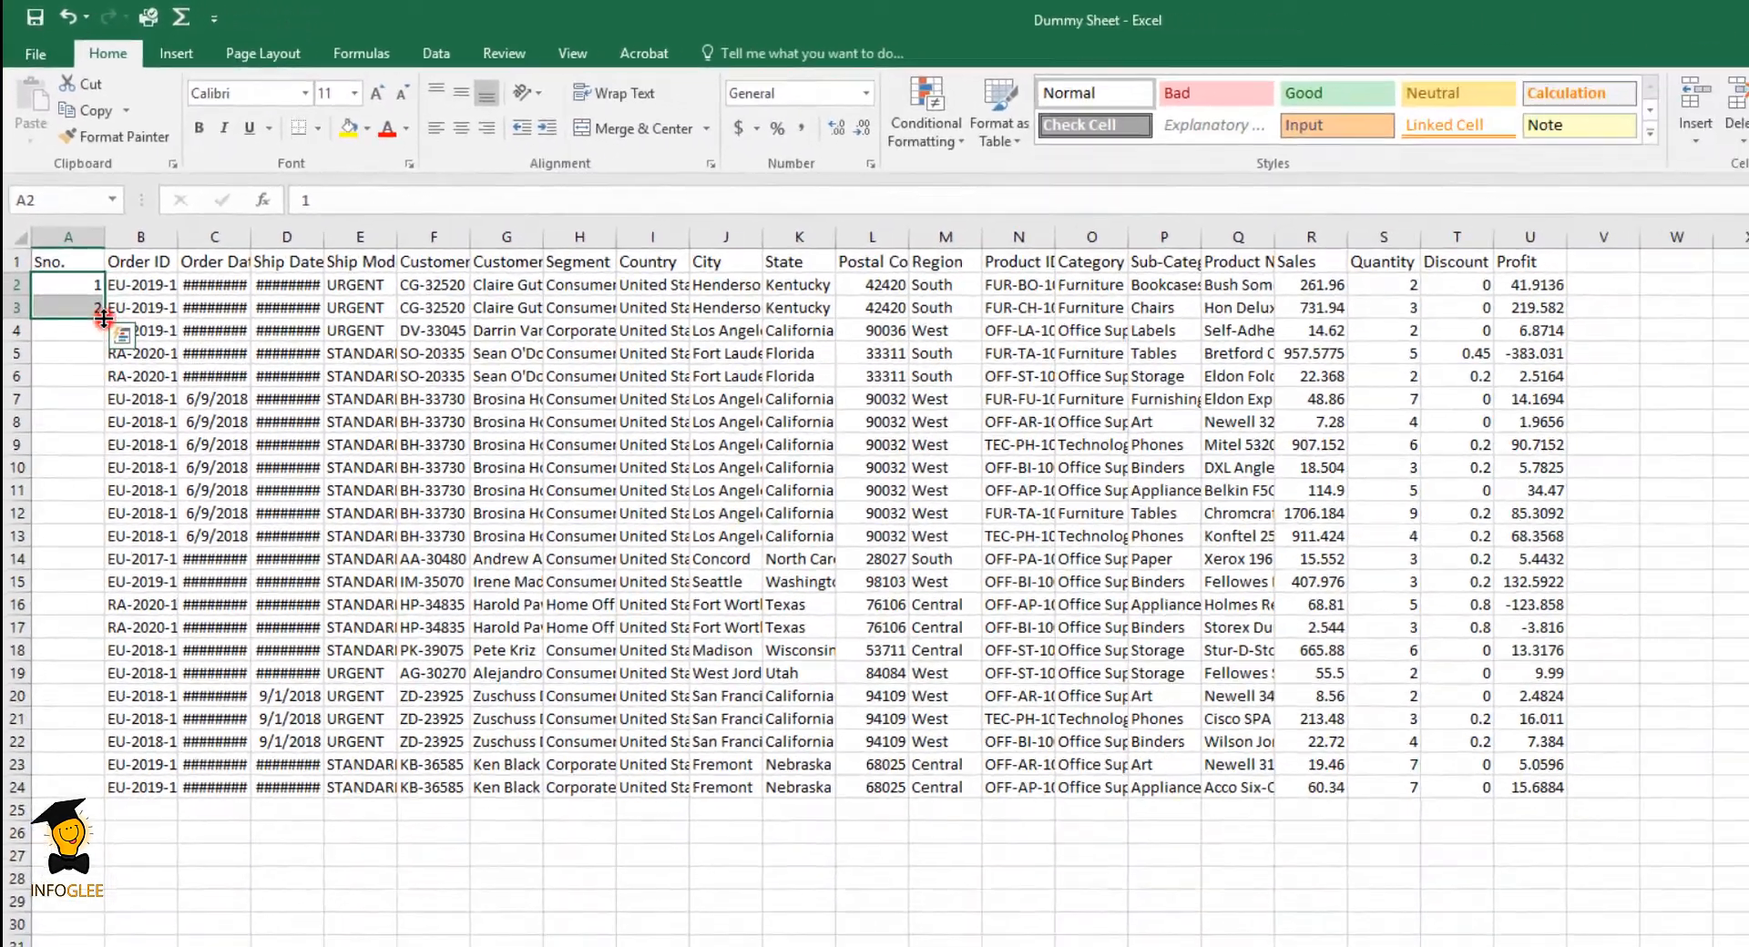
double_click(180, 550)
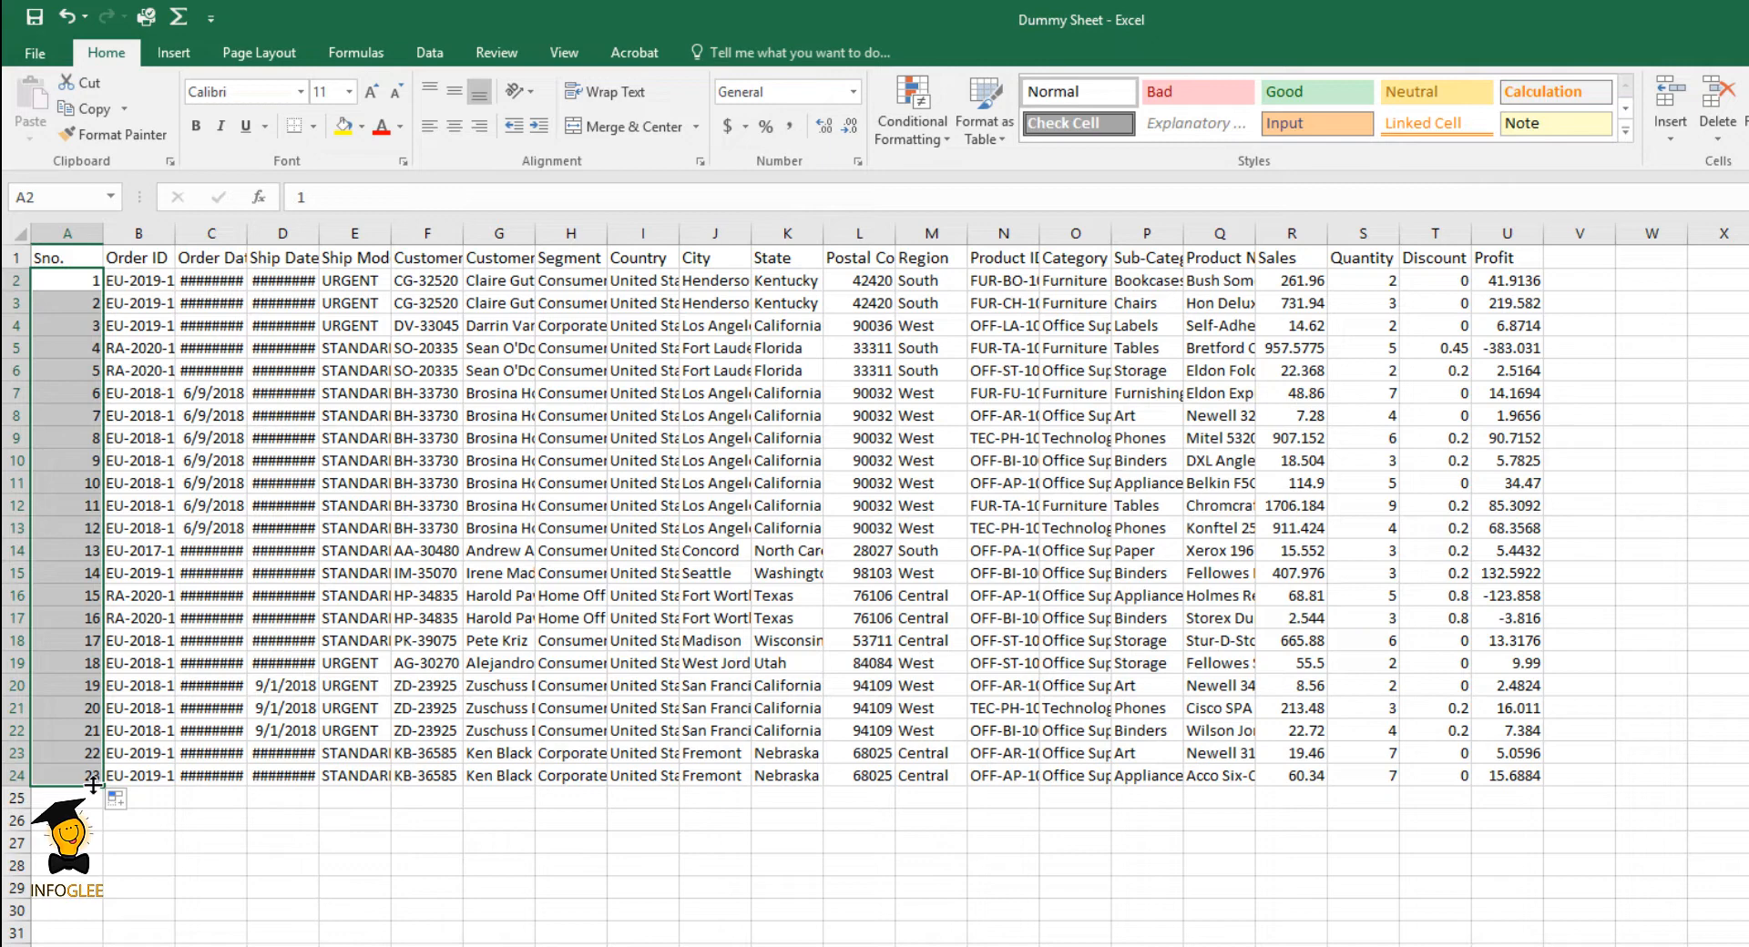
- Insert a blank row above row 9
click(417, 444)
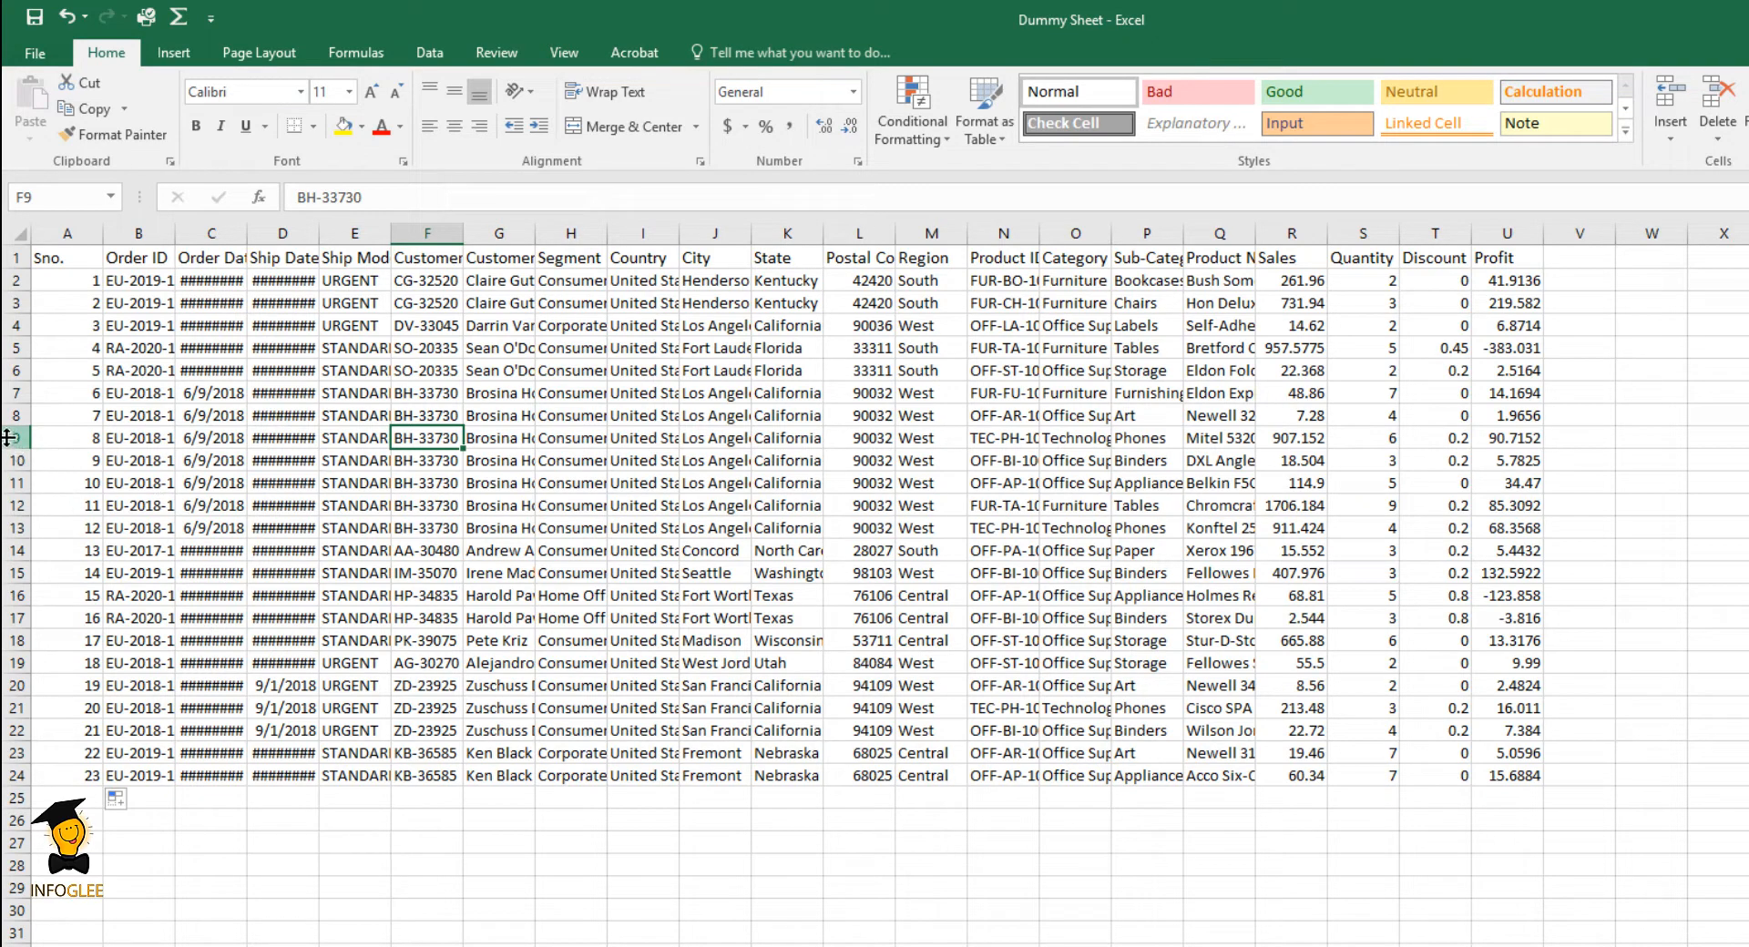
click(9, 437)
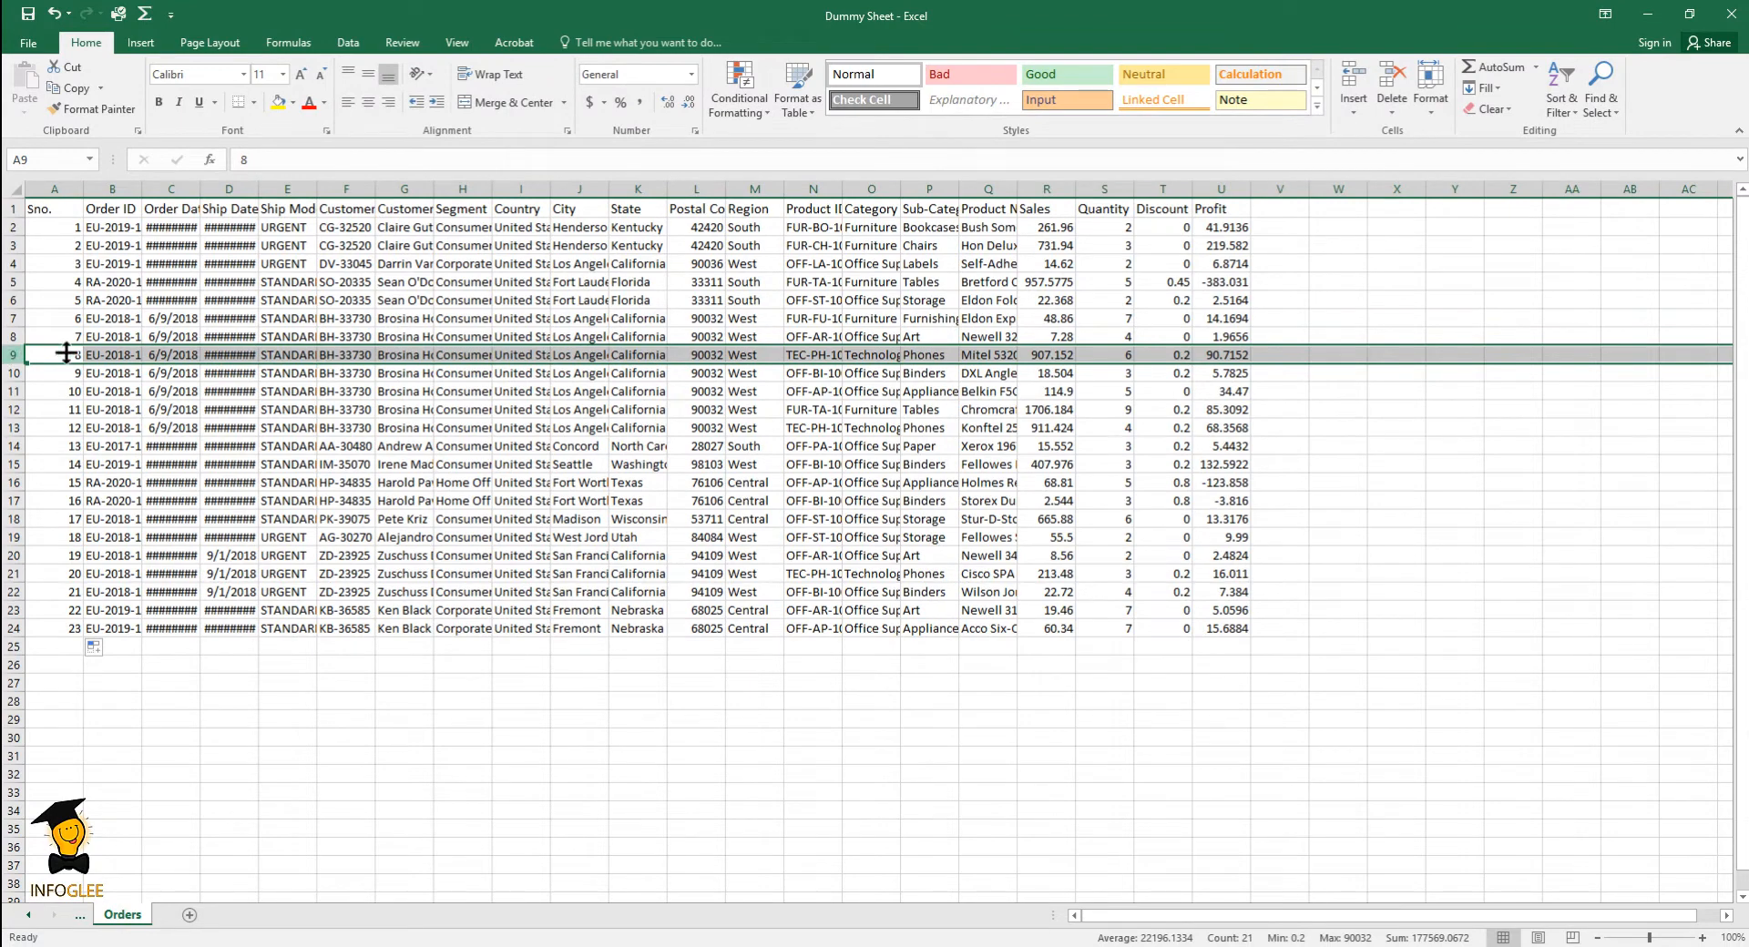
click(1362, 107)
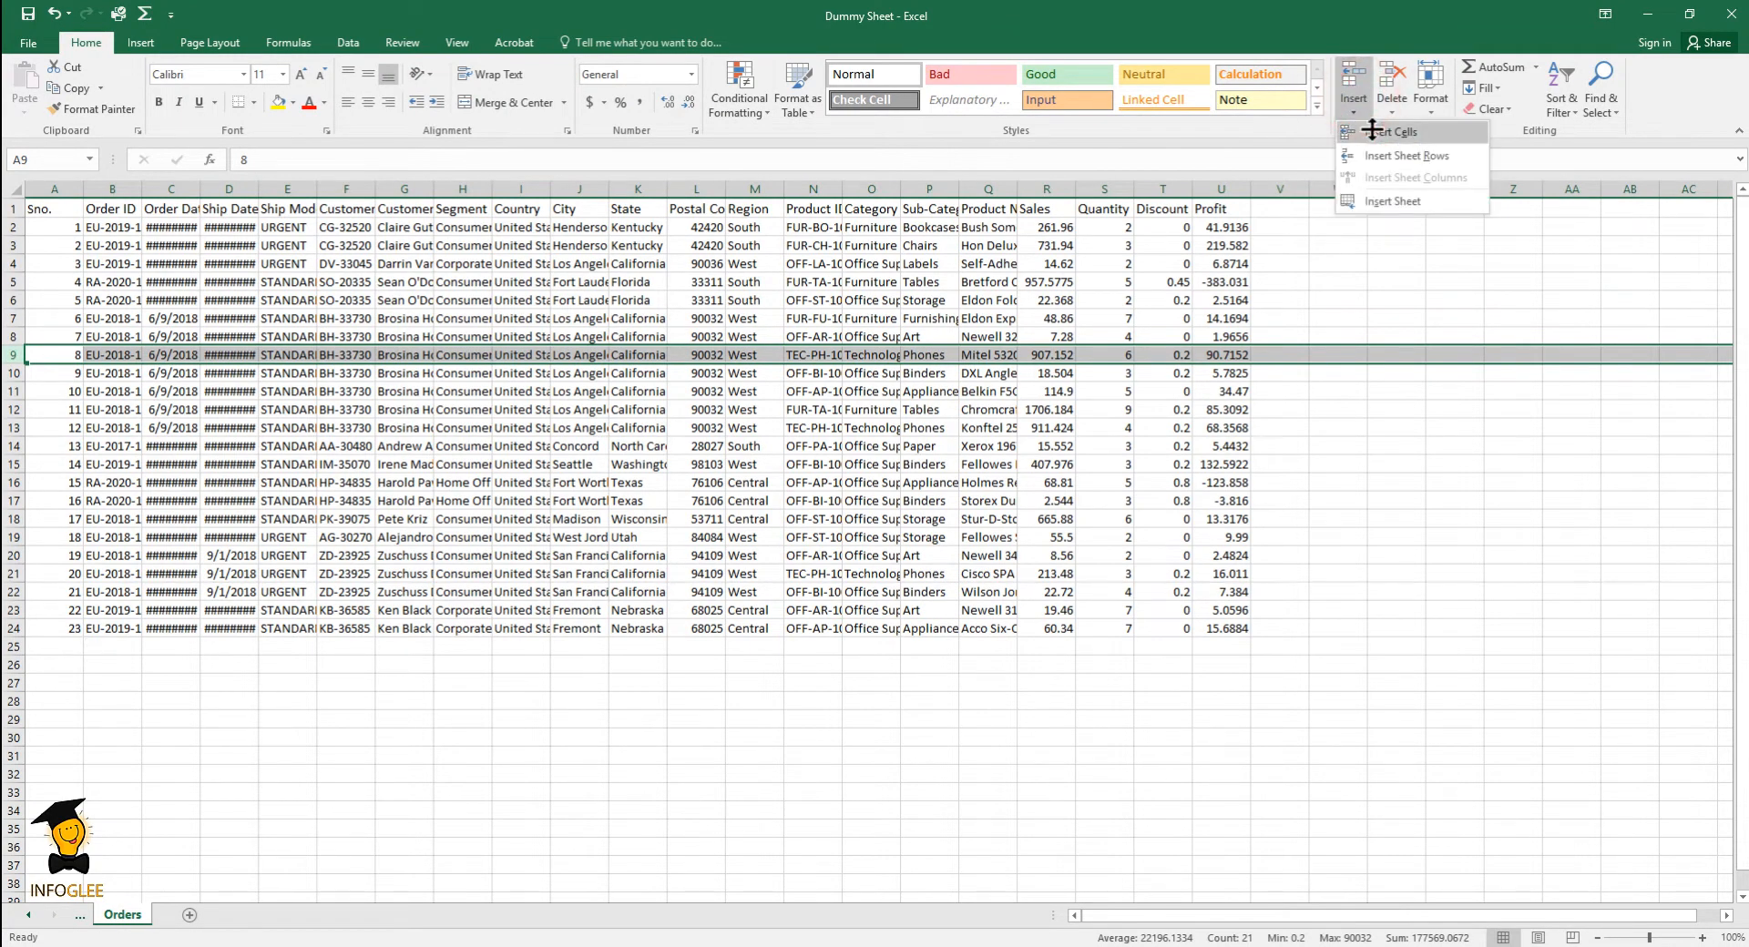
click(1372, 130)
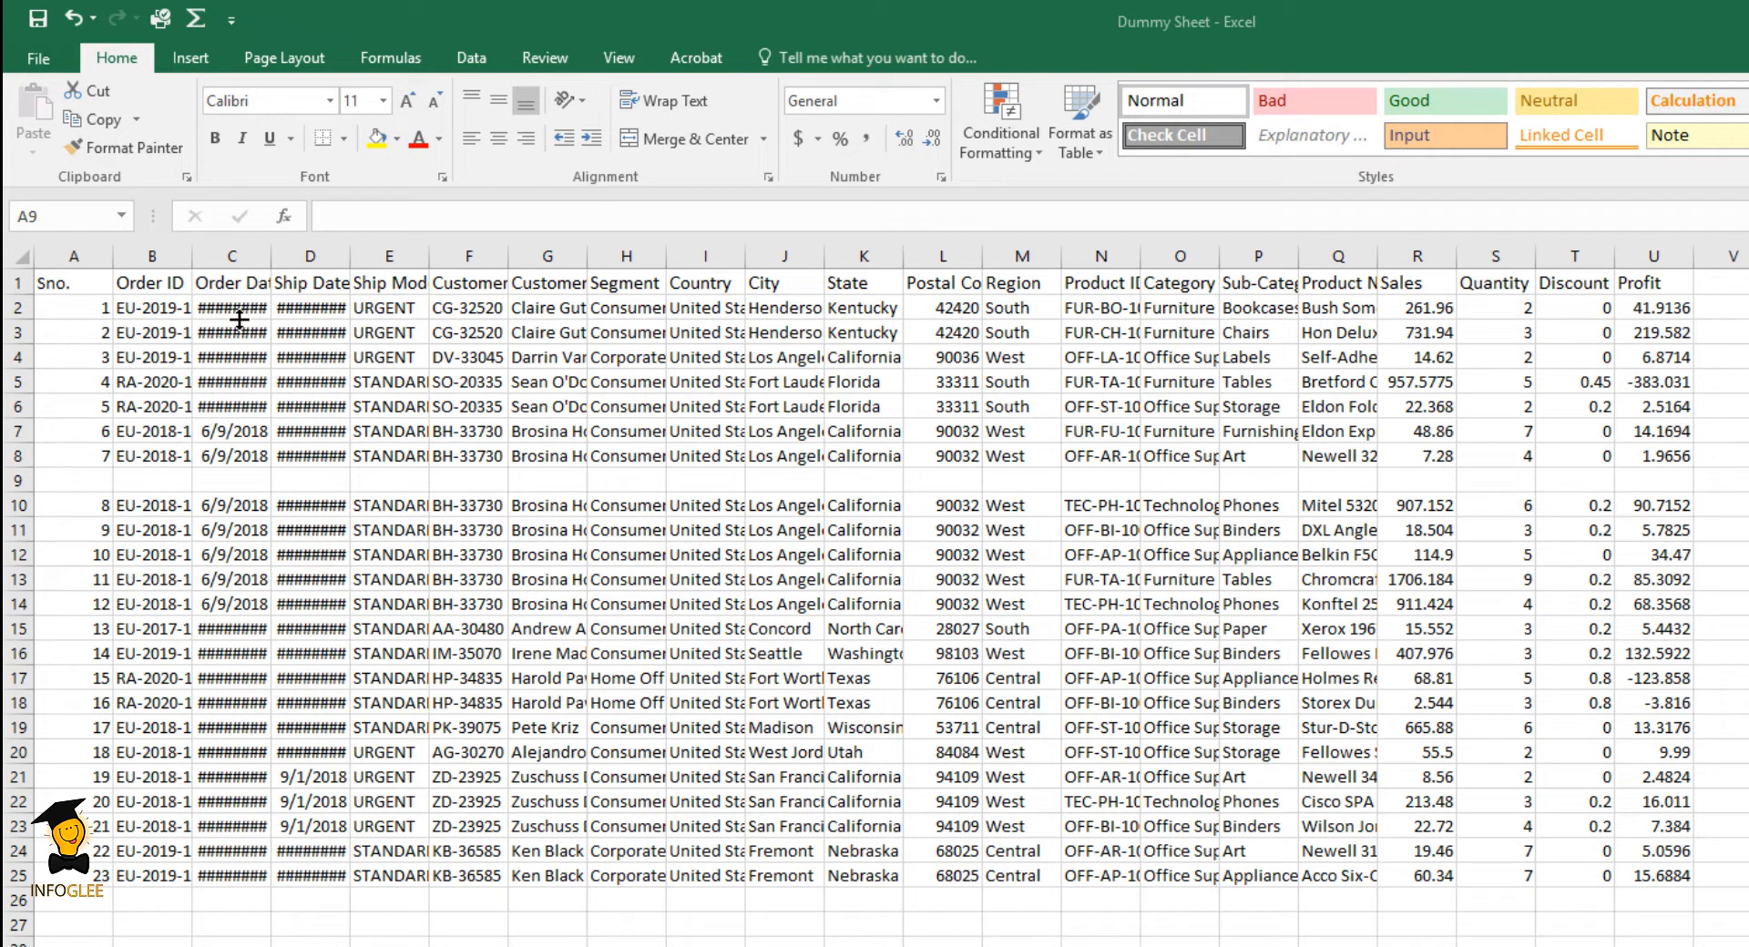
- Widen the Order Date column enough to show its dates and autofit the Ship Date column to its contents
click(271, 256)
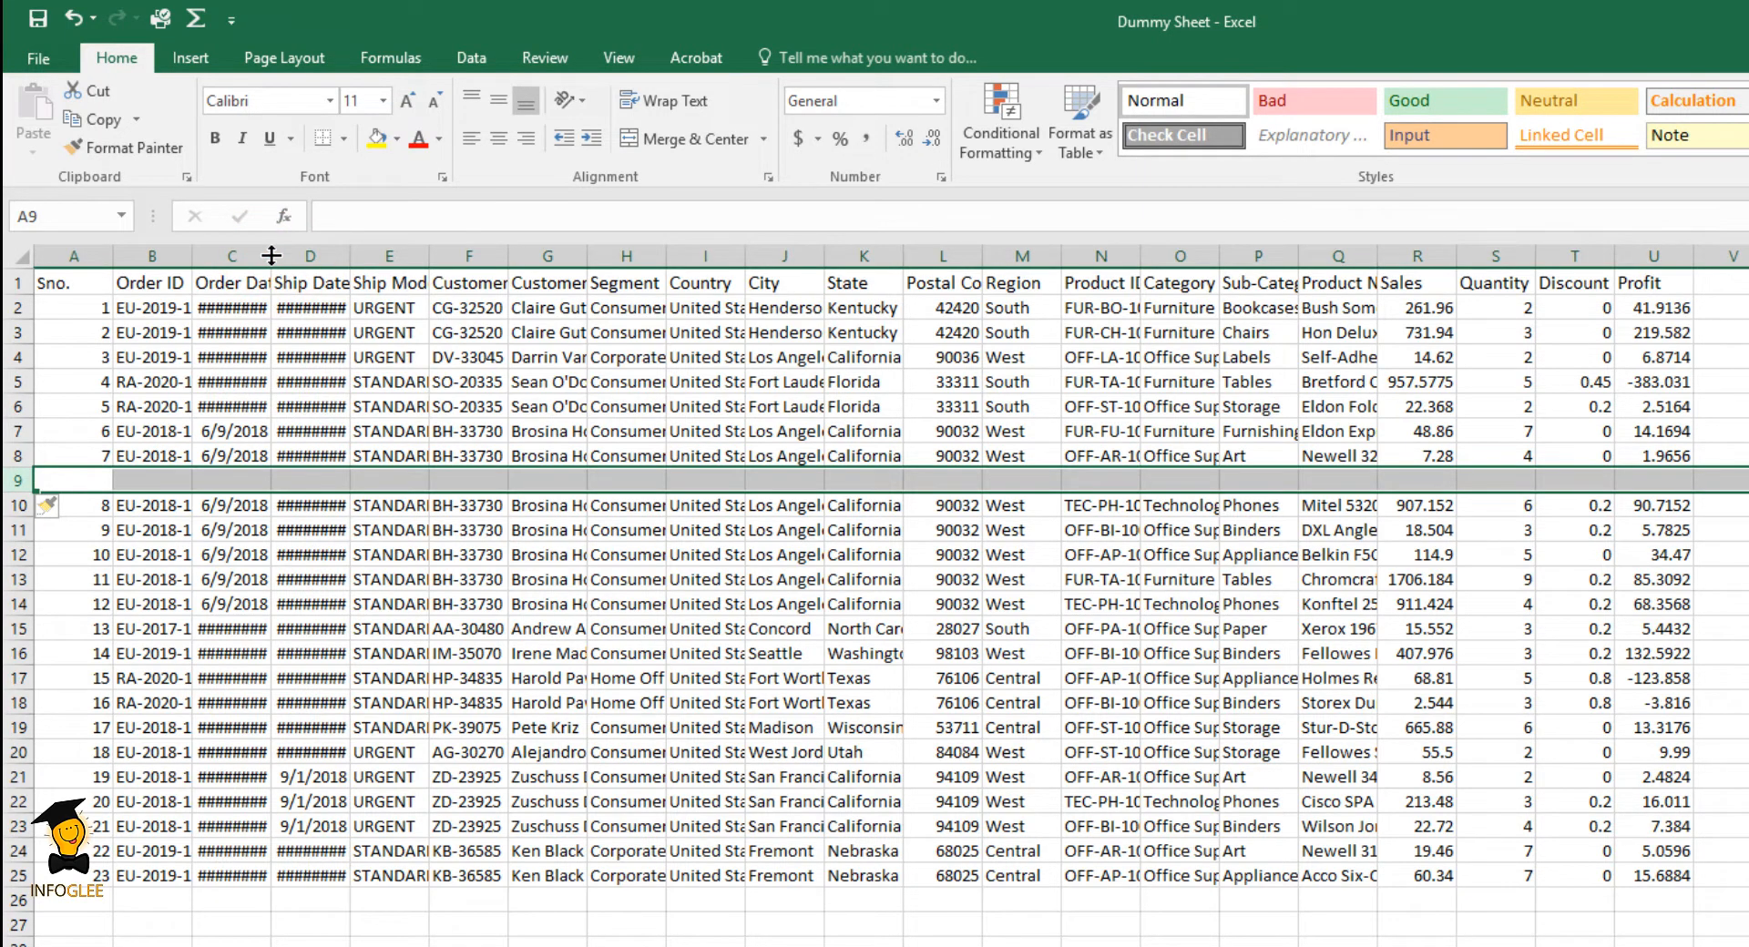
drag(271, 256, 302, 256)
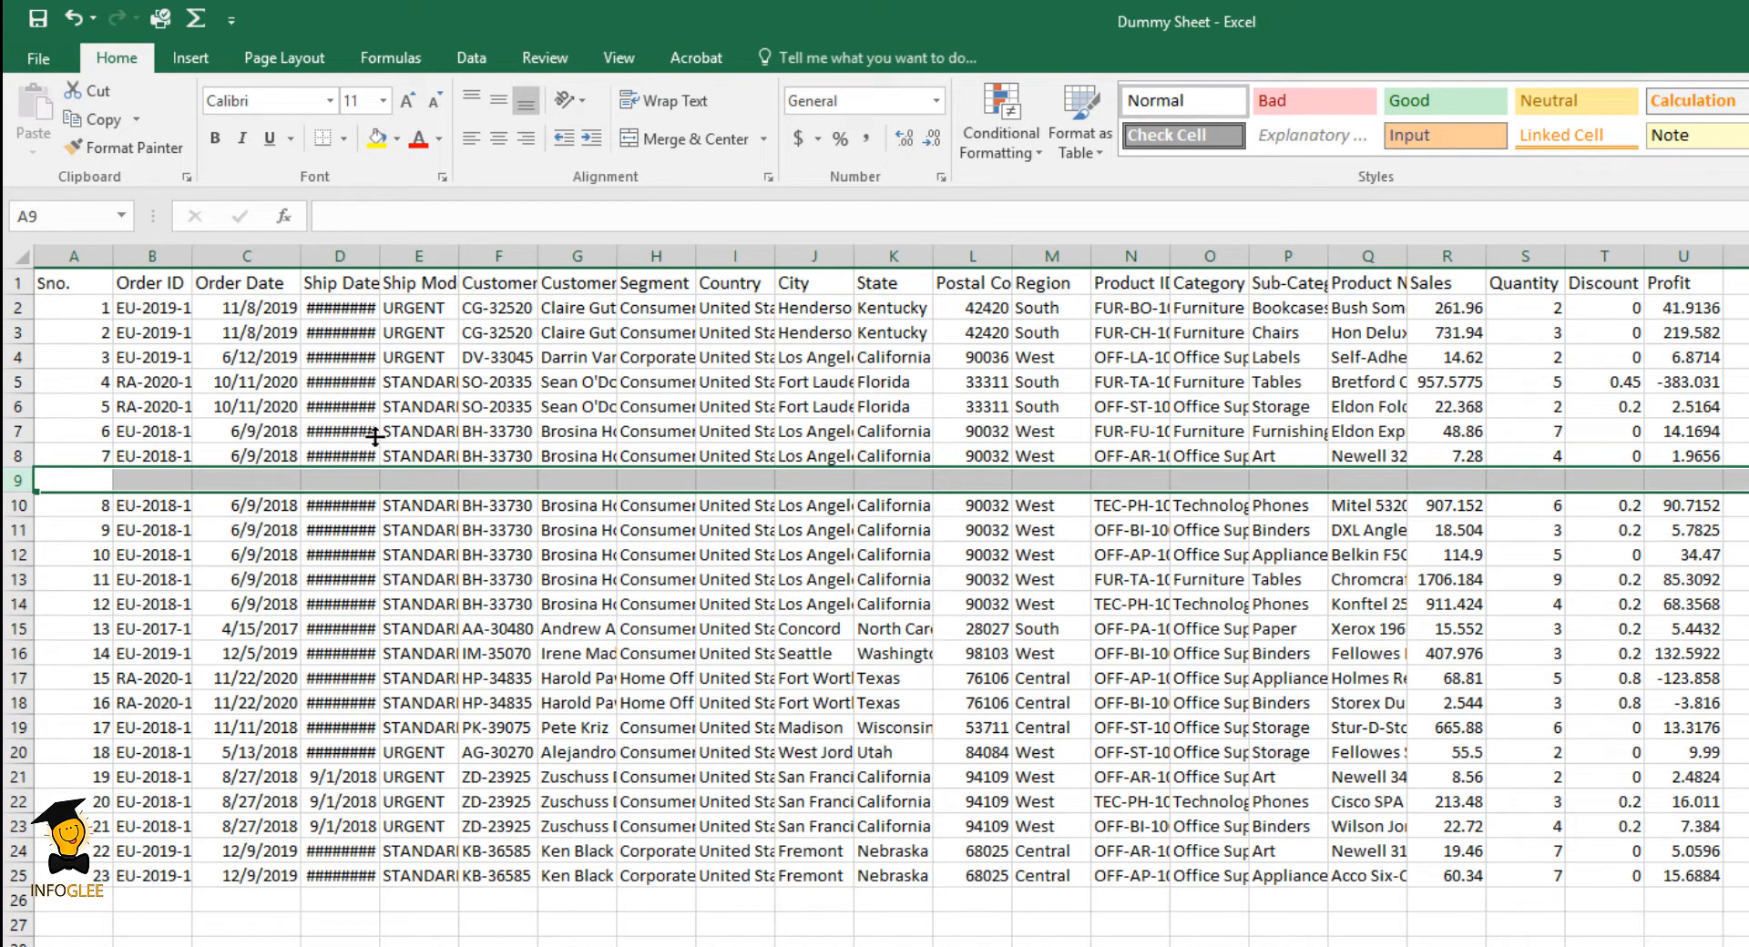
double_click(380, 257)
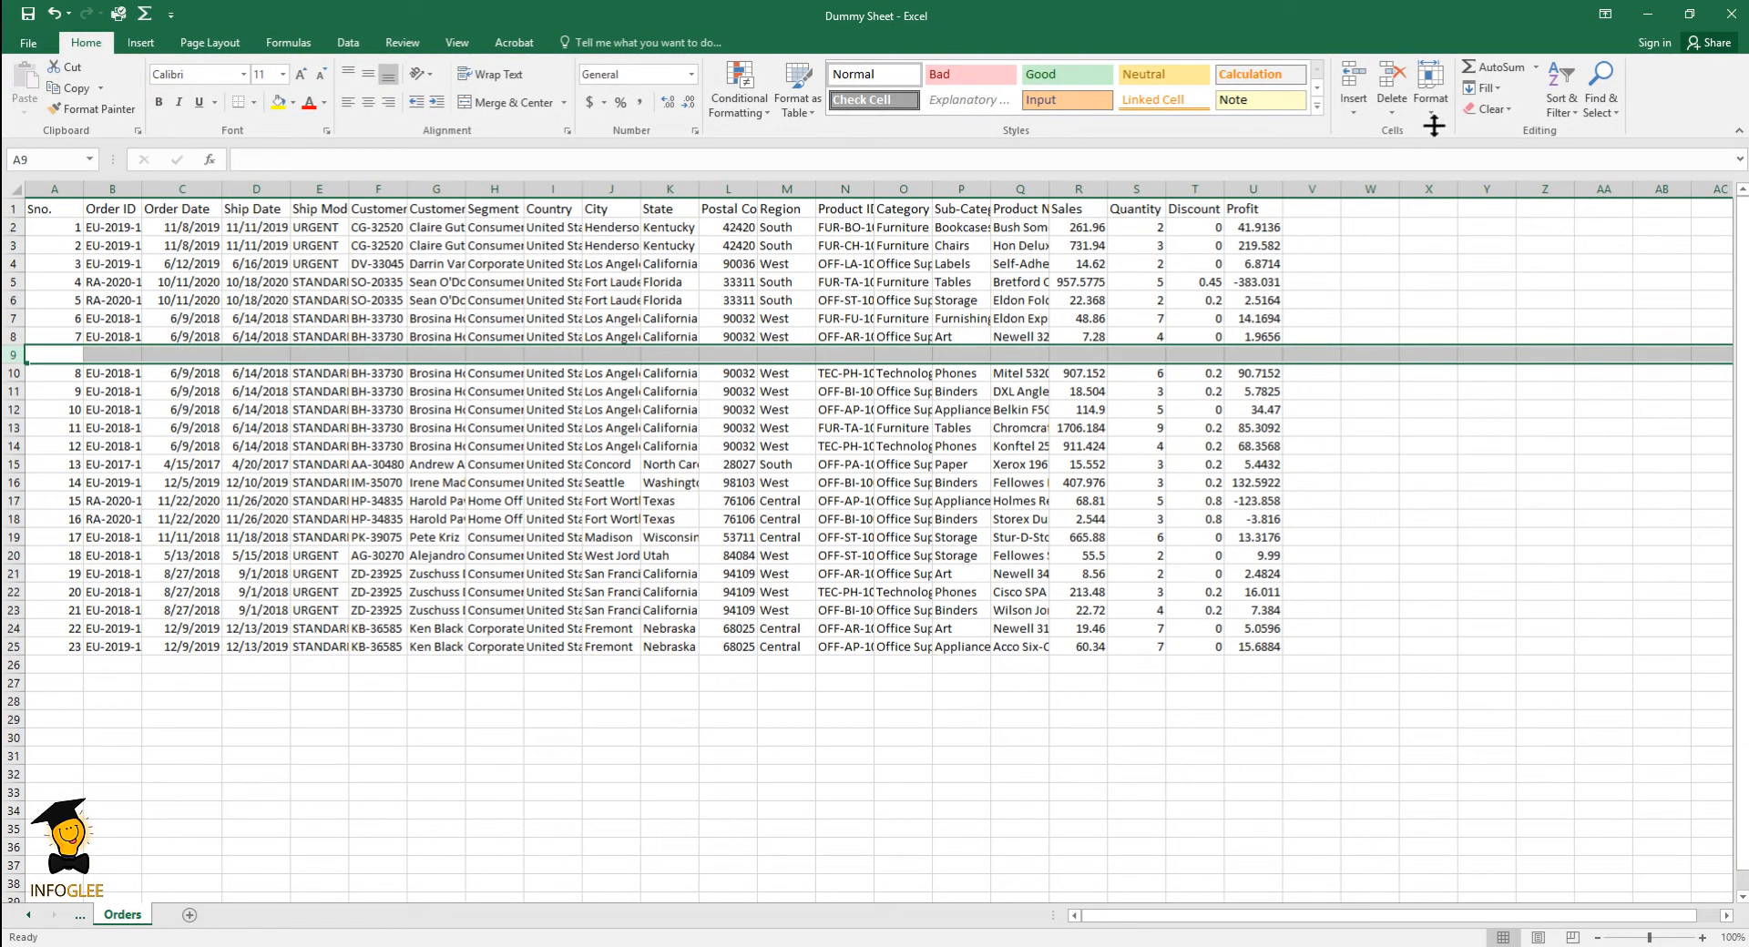
click(1436, 105)
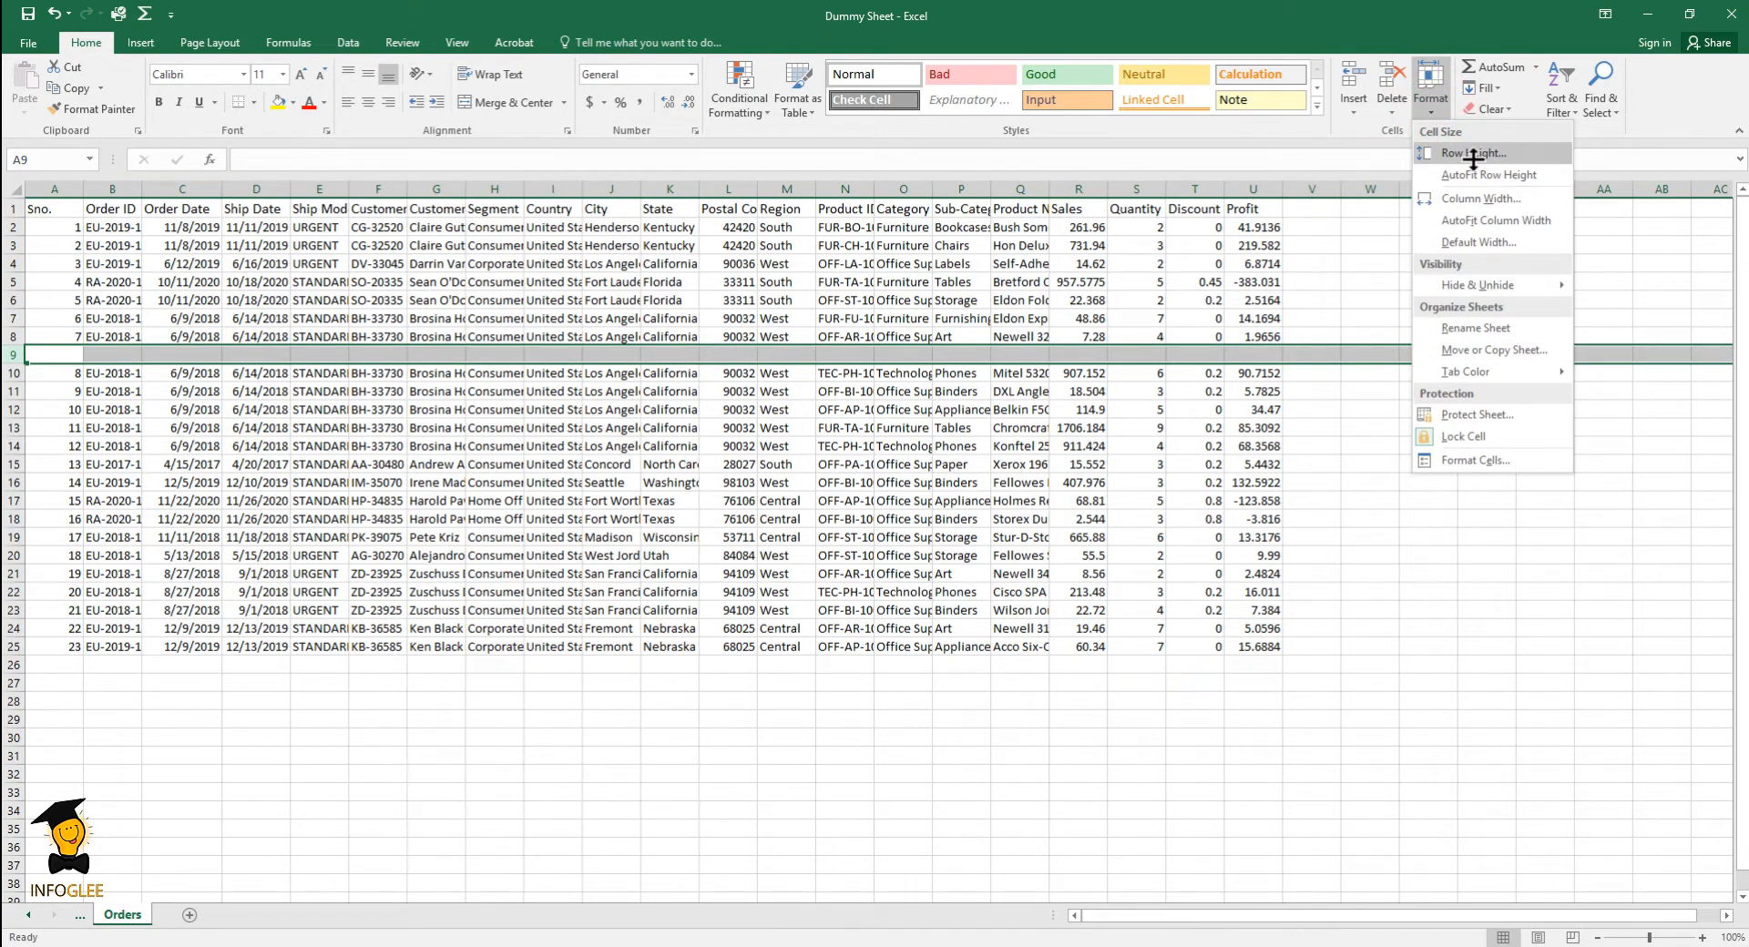
click(1514, 198)
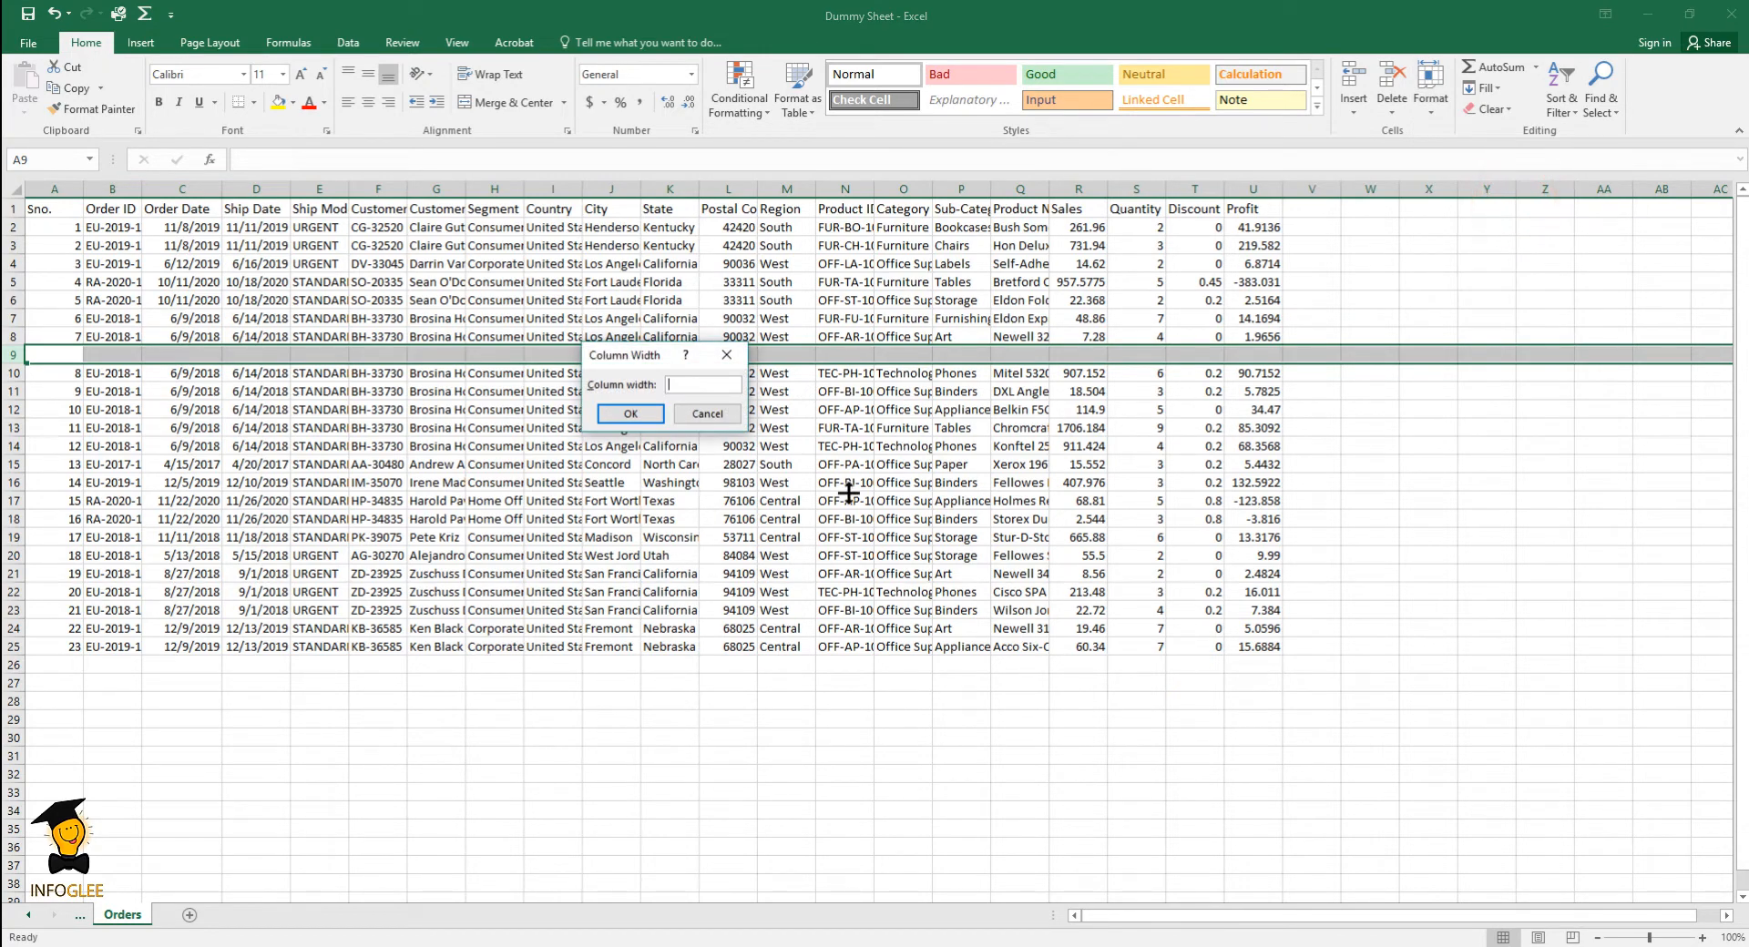
click(706, 414)
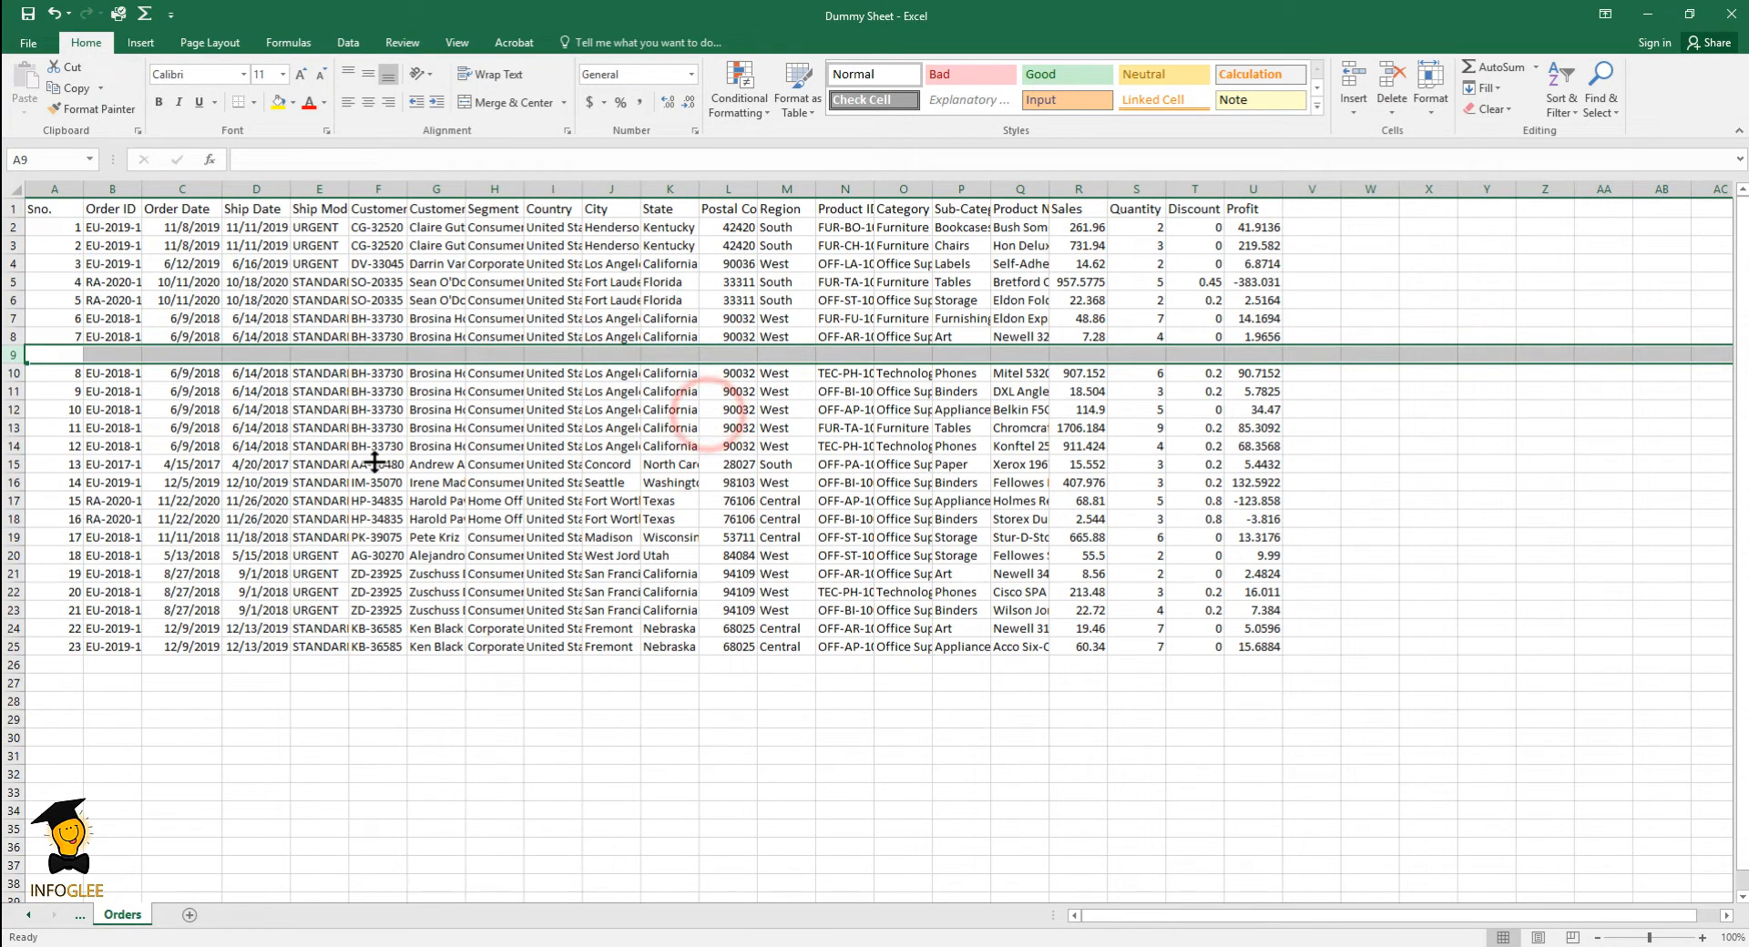
- Set the width of the Customer Name column to 12
click(438, 239)
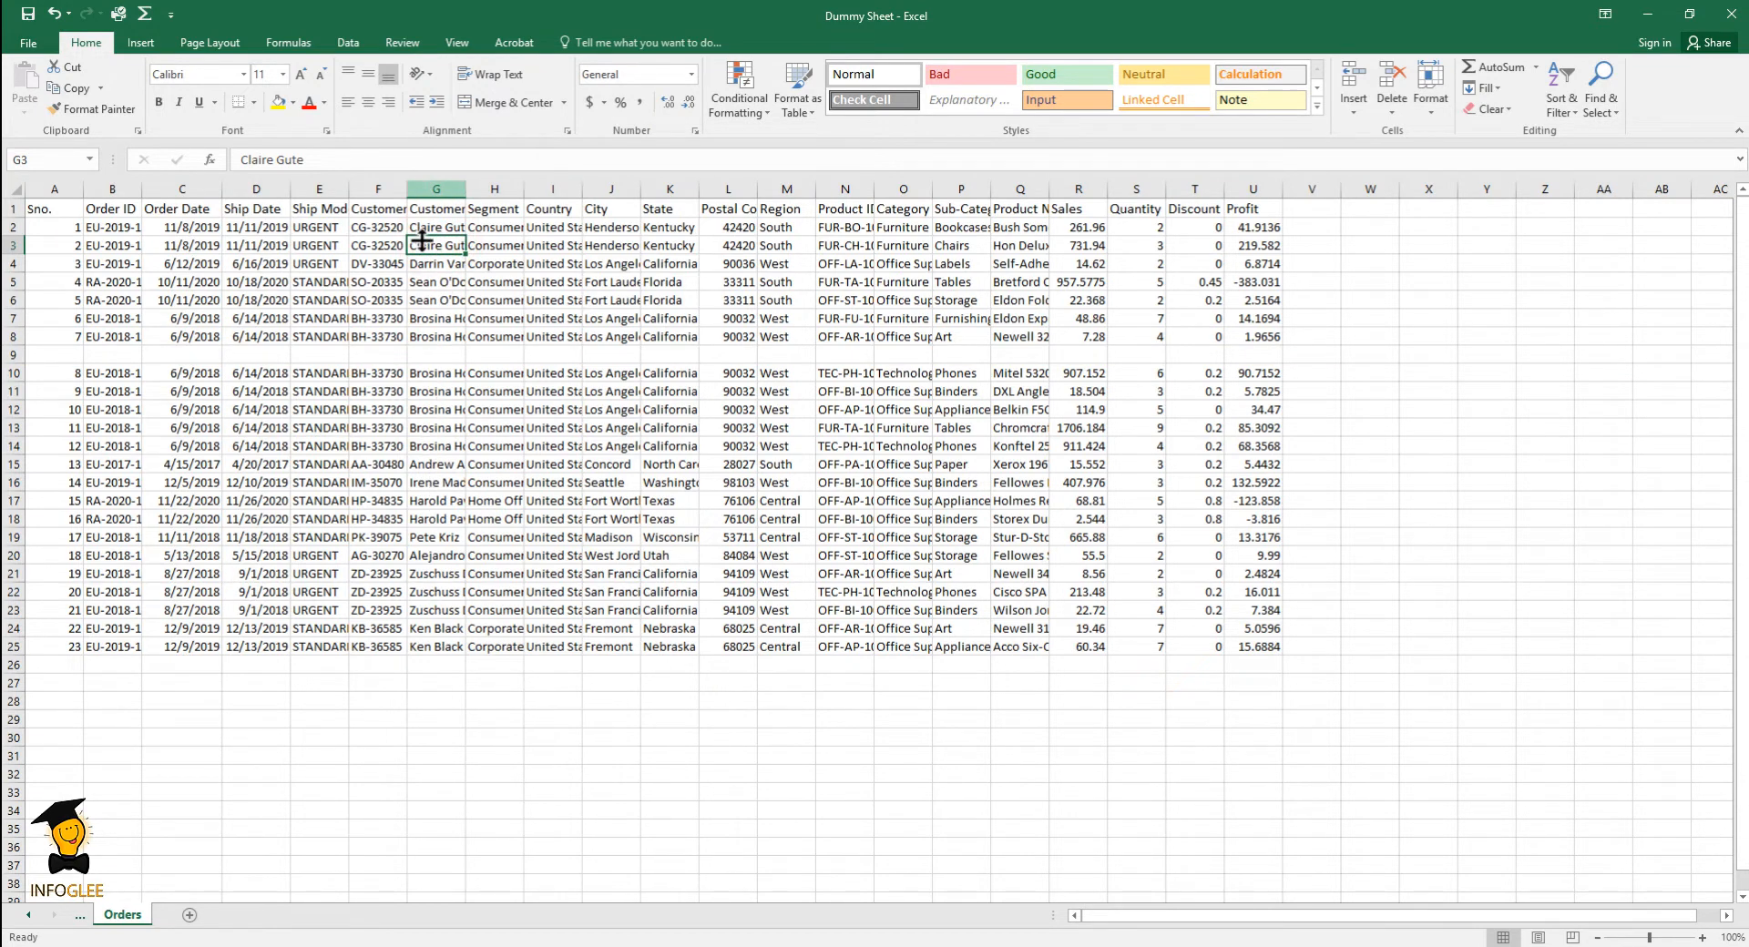
click(453, 191)
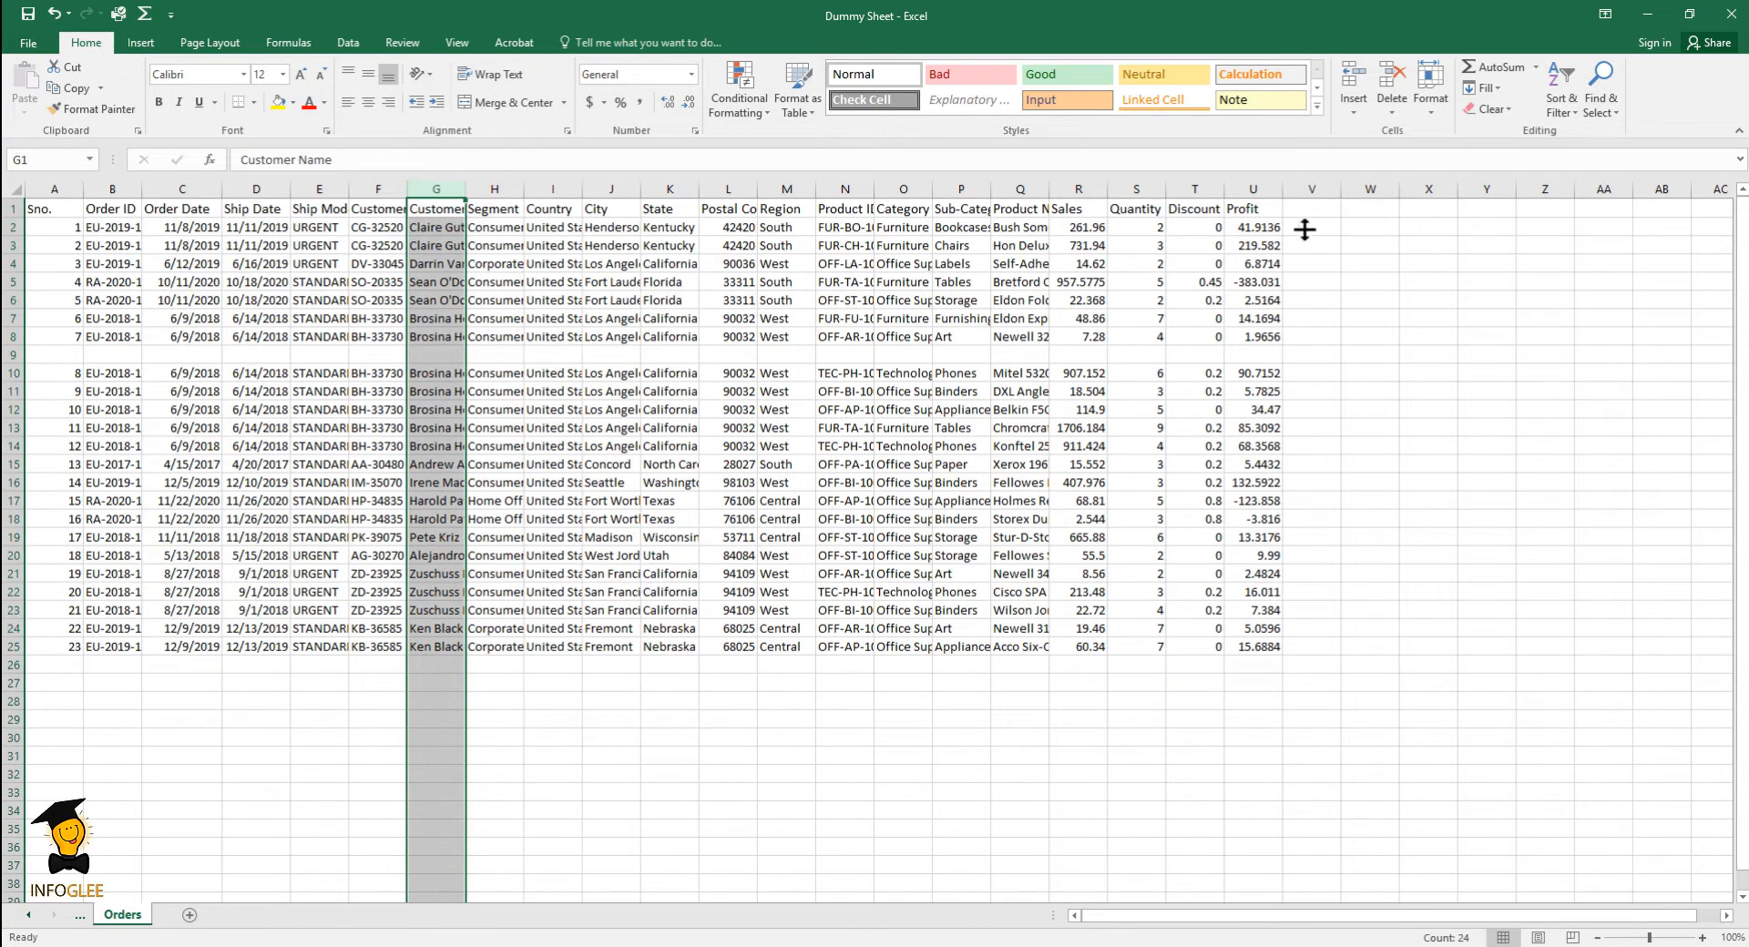
click(1431, 108)
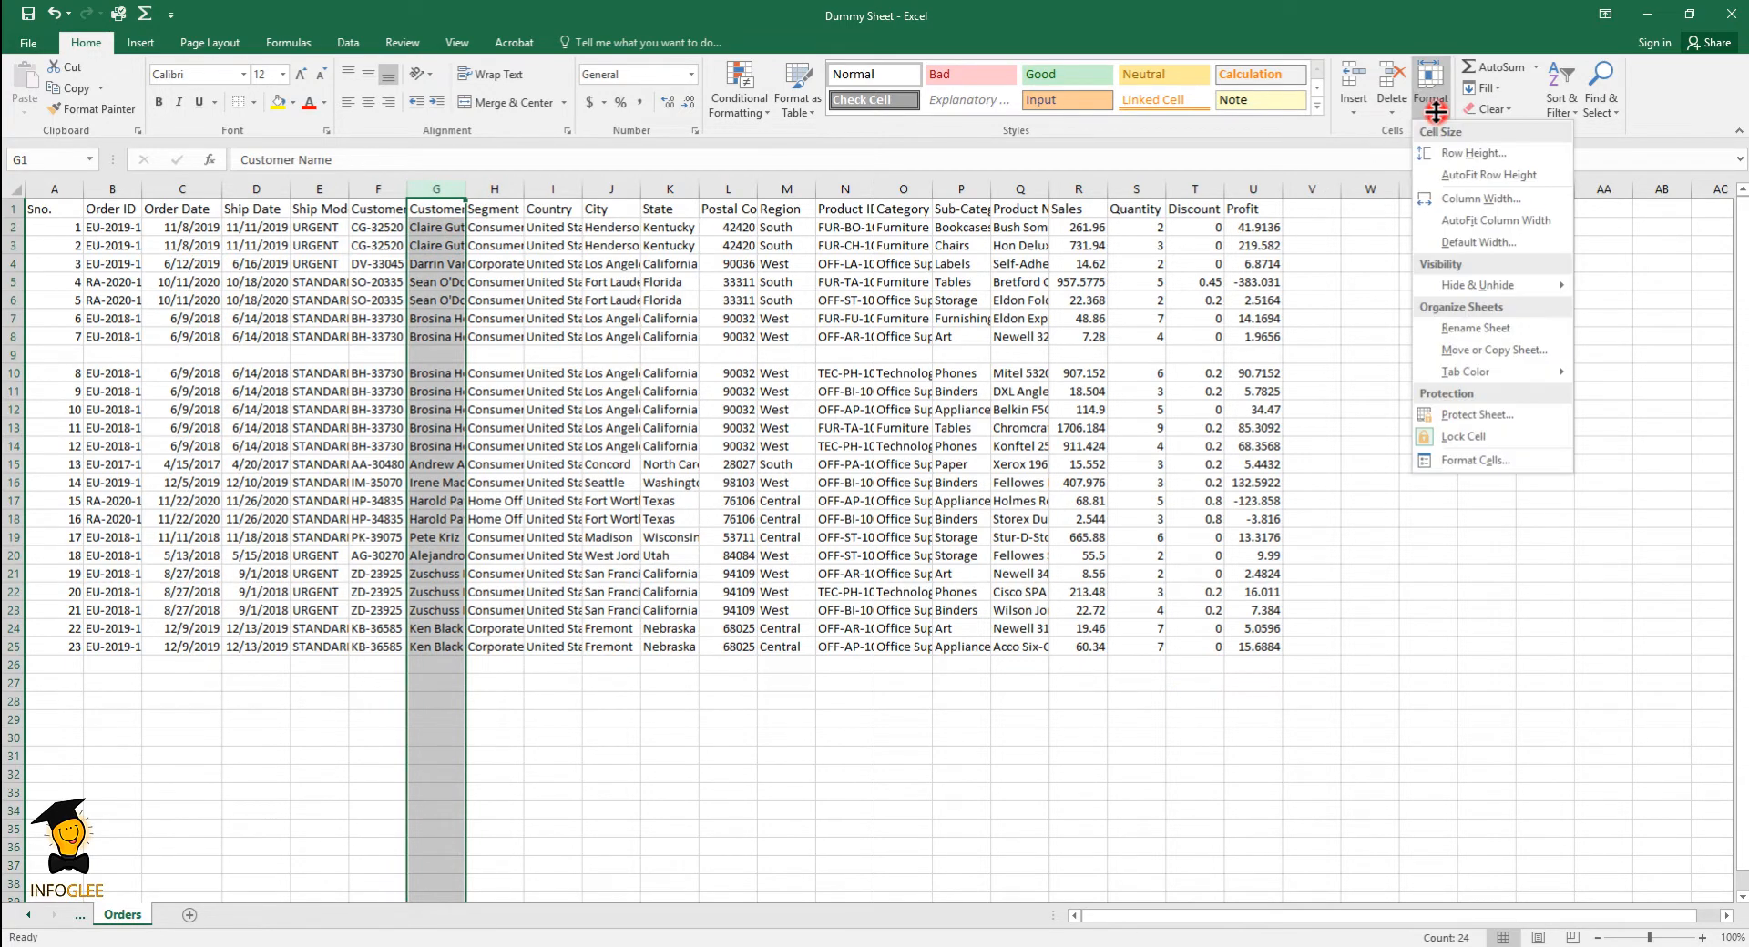
click(1471, 197)
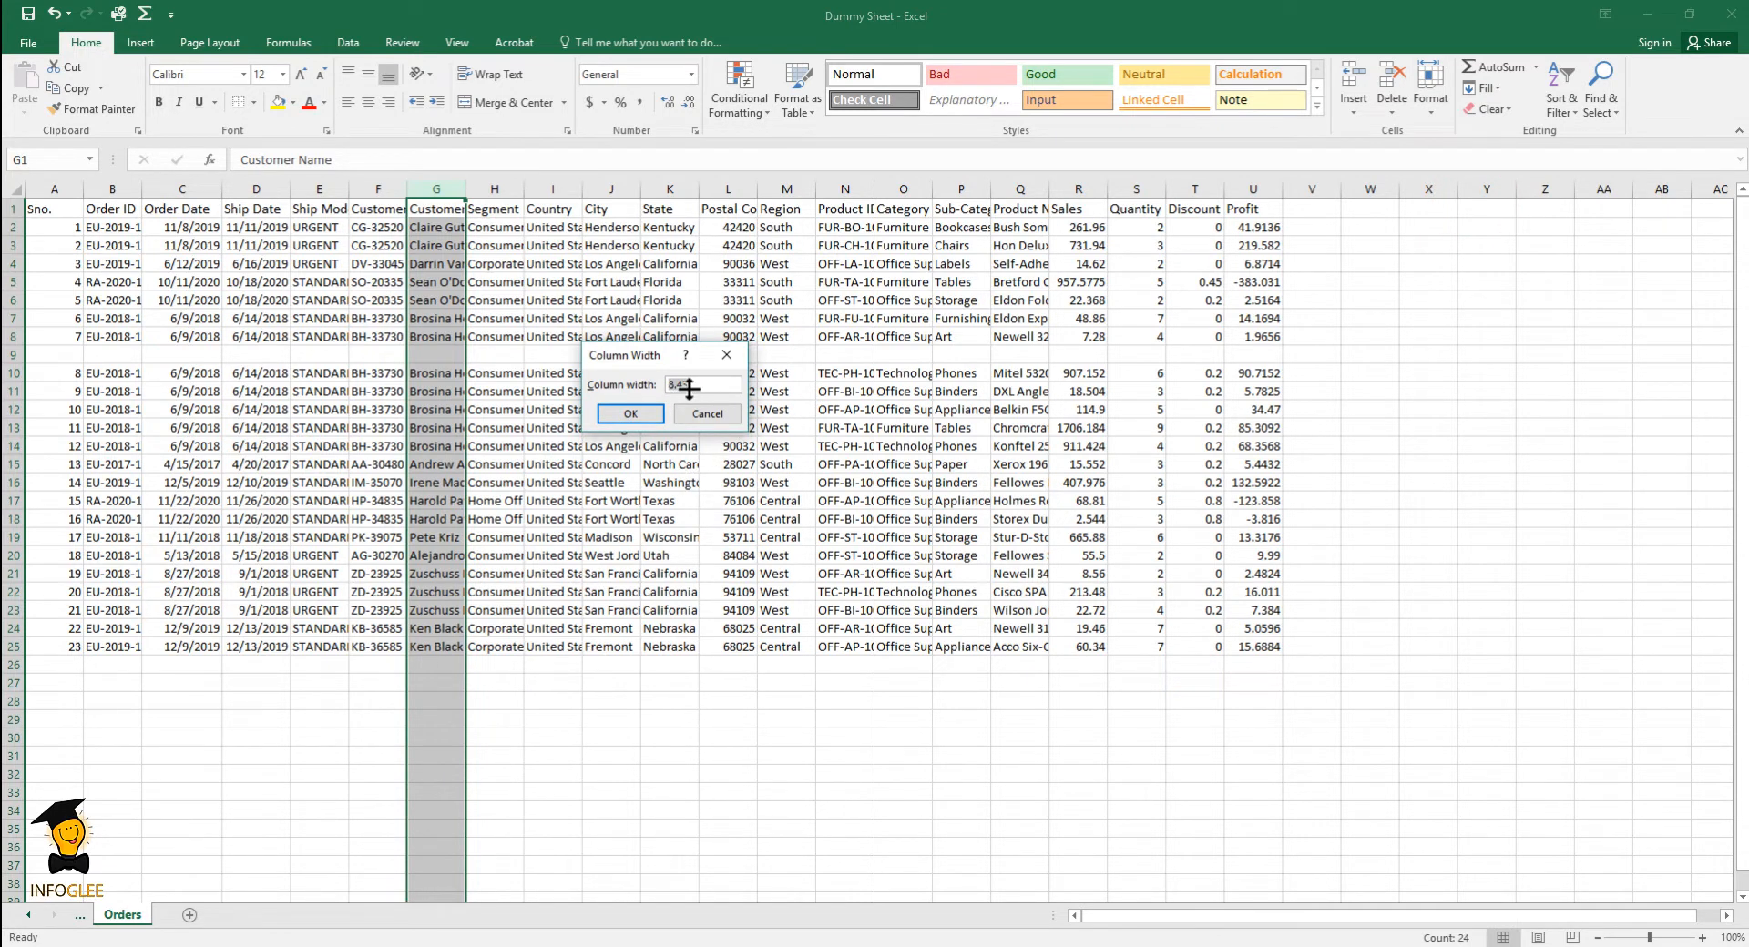
text(12)
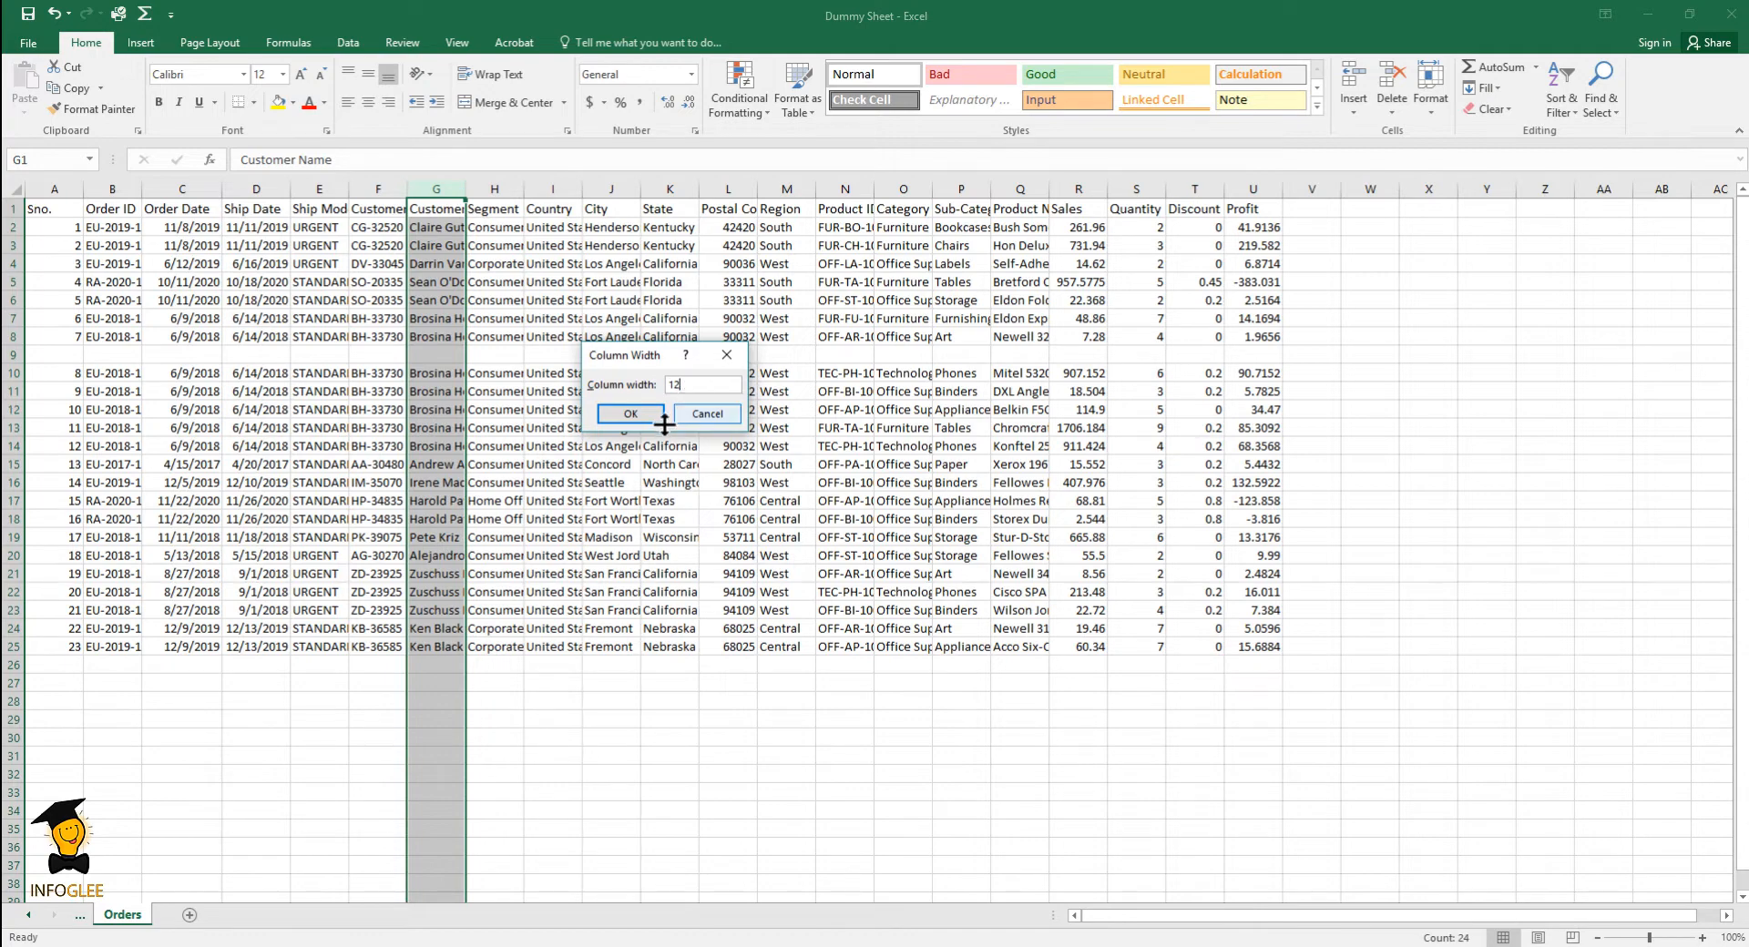
click(628, 414)
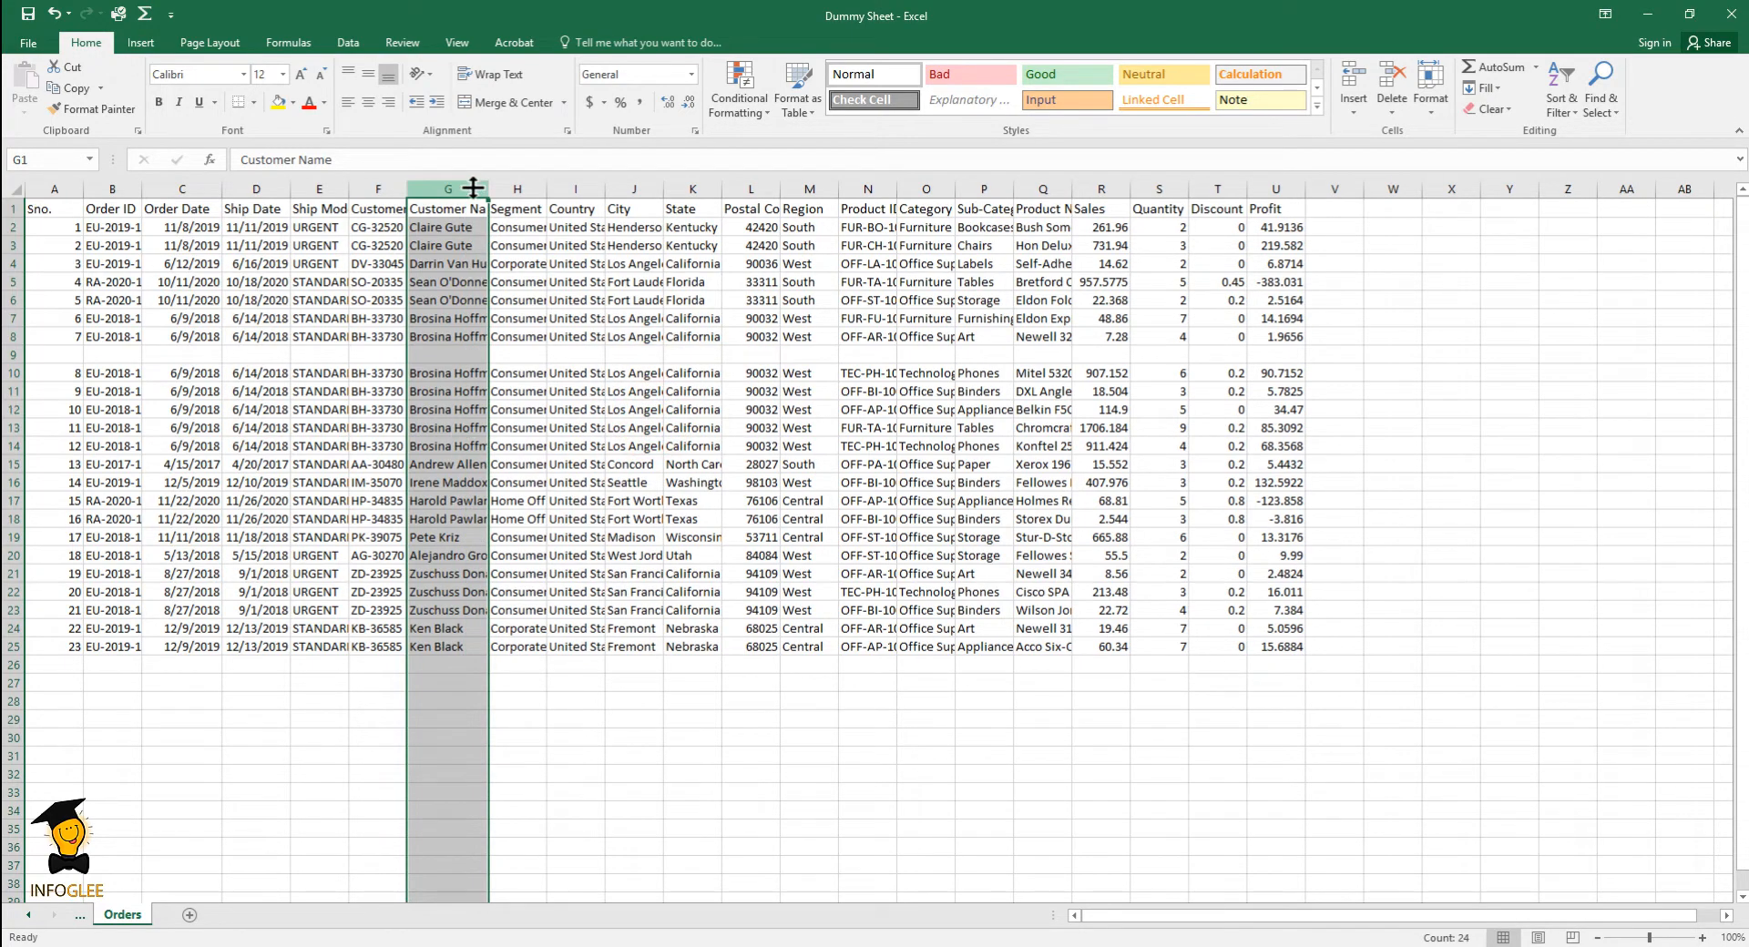
- Increase the Customer Name column's width further so that the full names fit
click(1429, 105)
click(1478, 199)
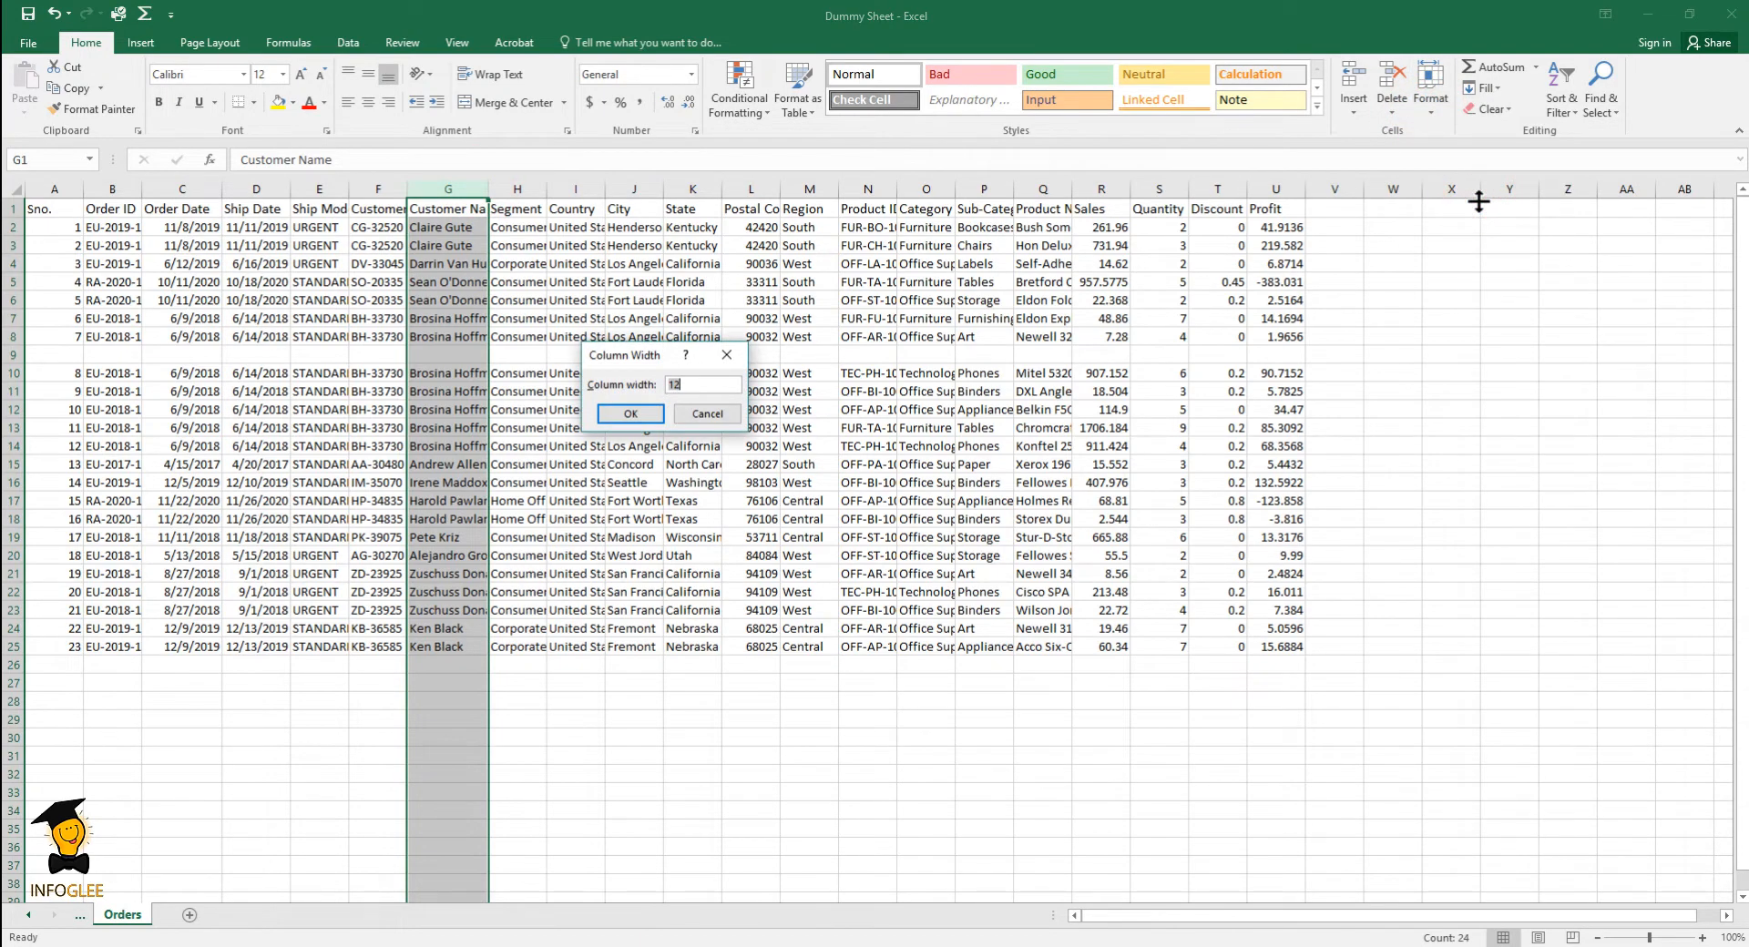
key(Return)
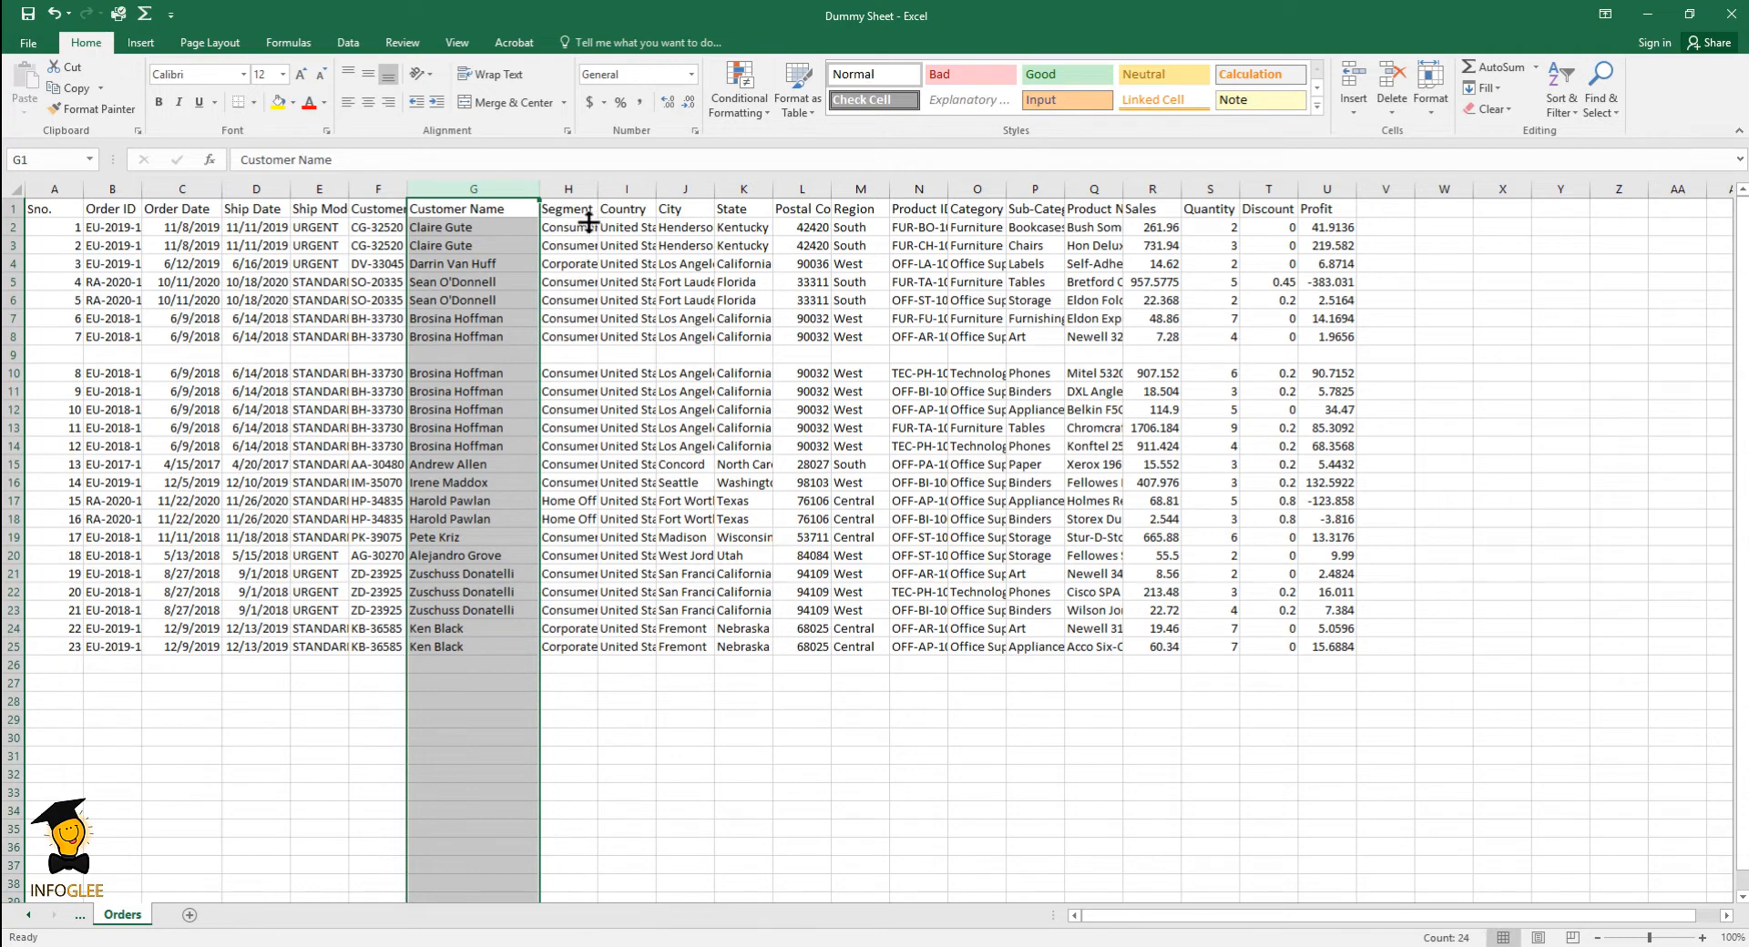
click(588, 189)
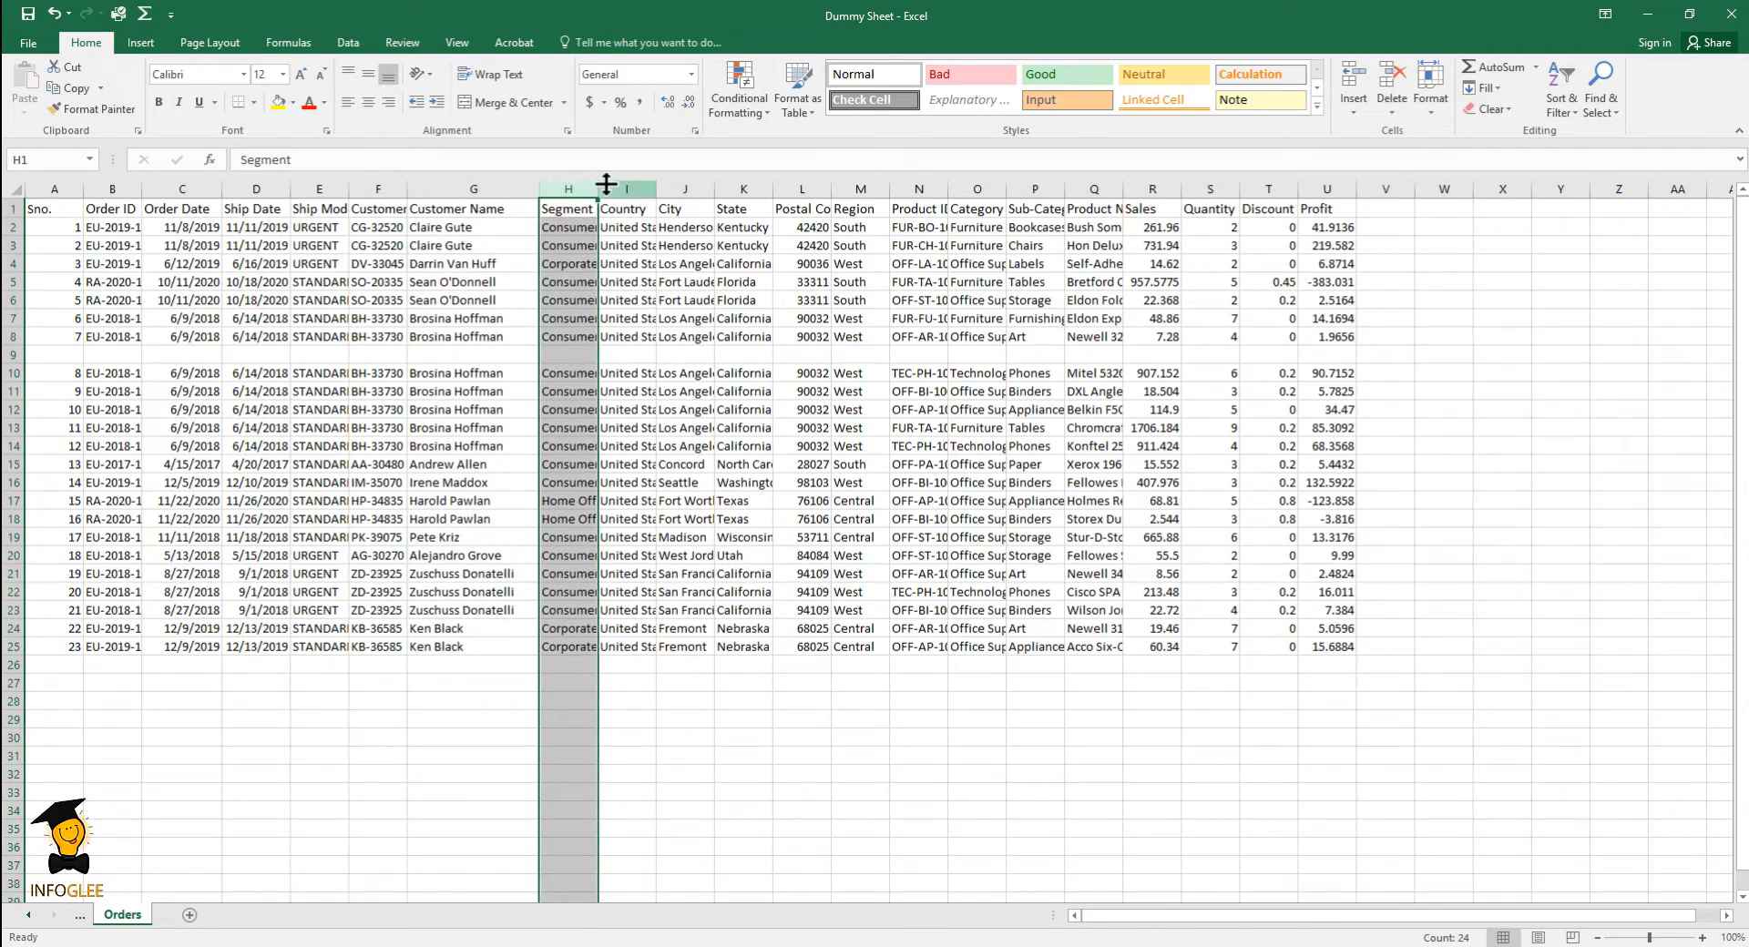
click(1431, 95)
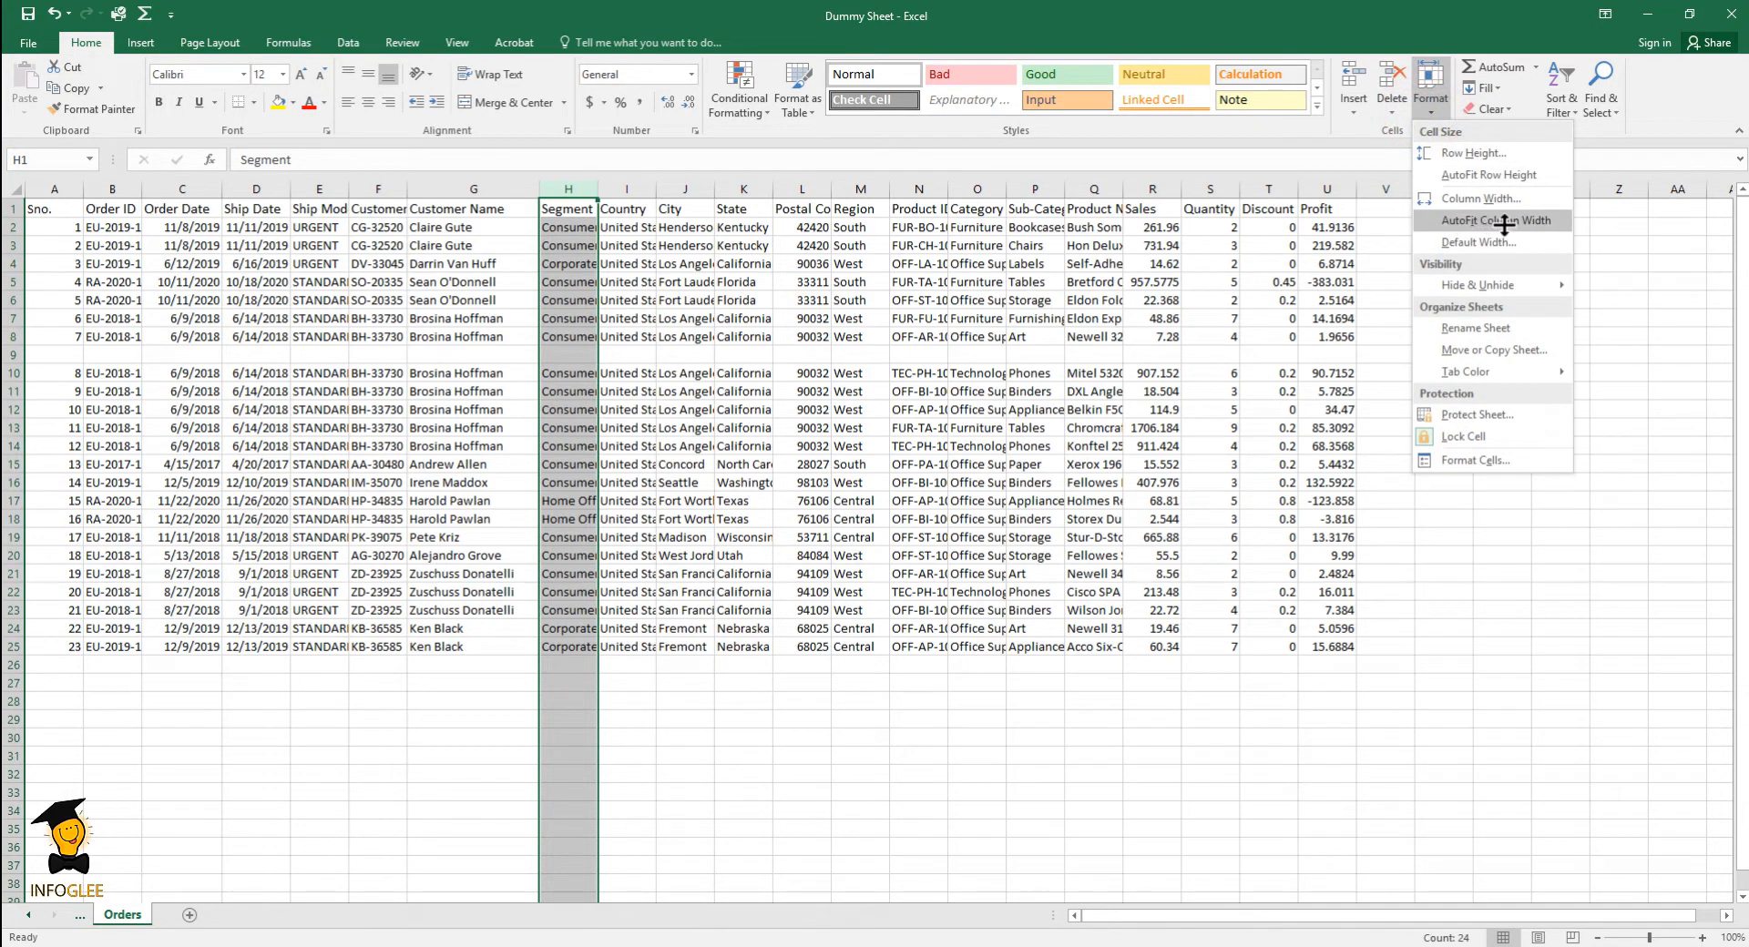
click(1035, 781)
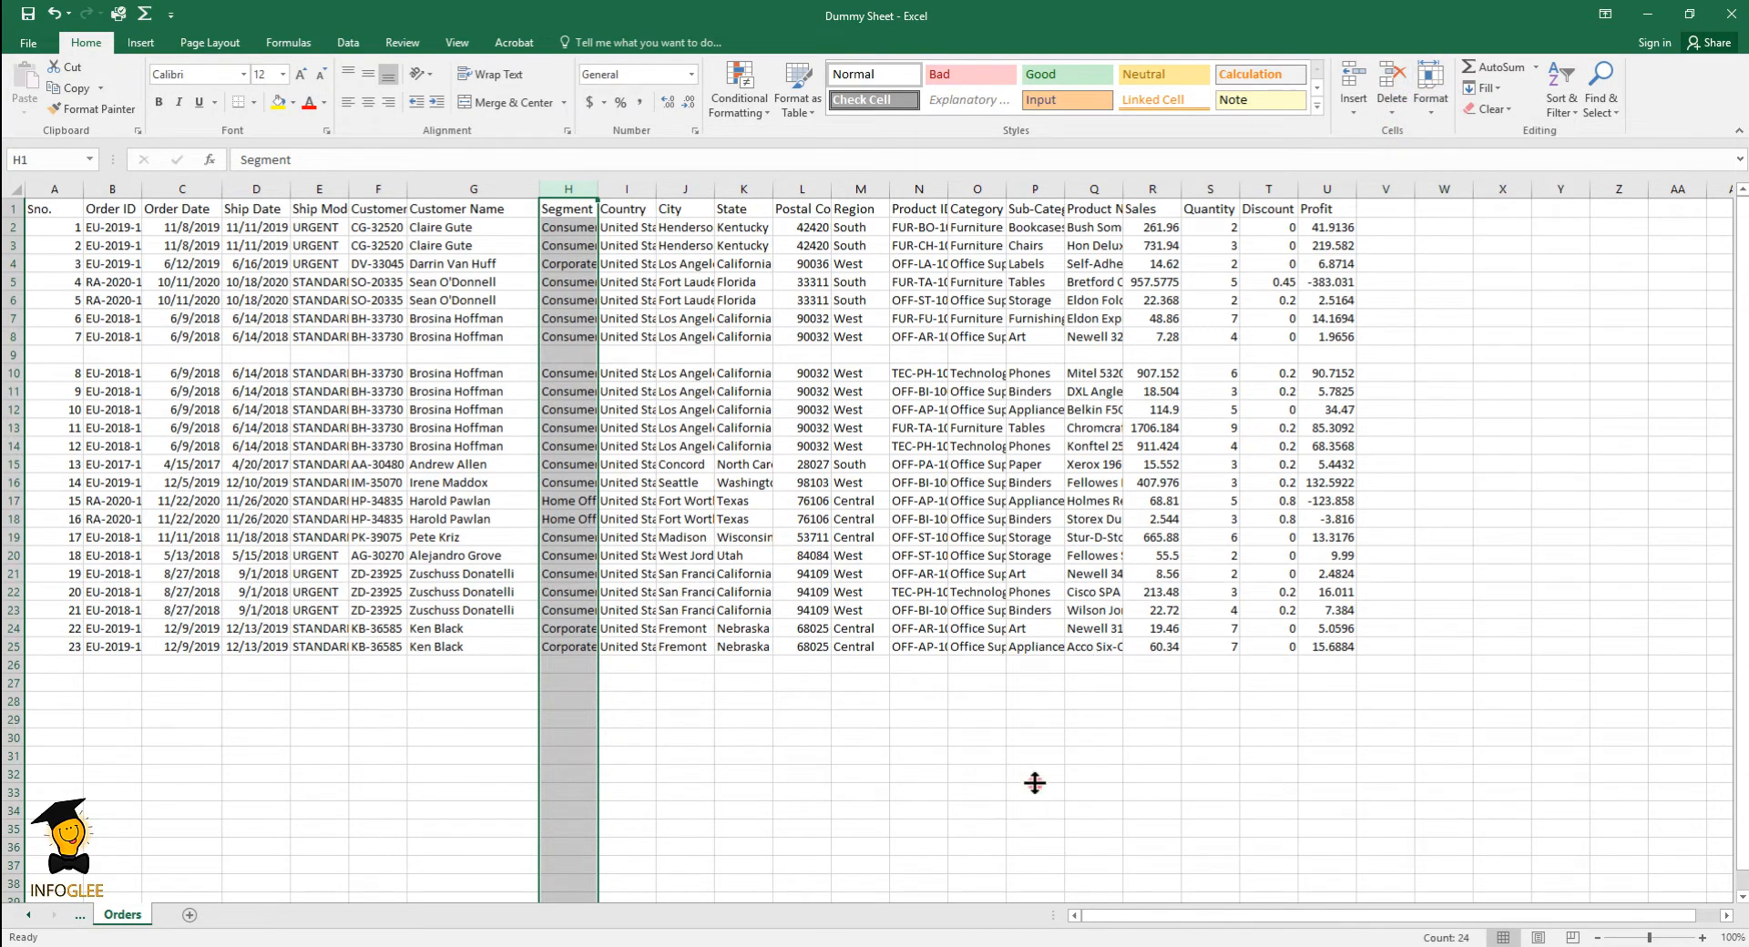
- Autofit the widths of the Segment, Country, City and State columns to their contents
drag(578, 181, 726, 191)
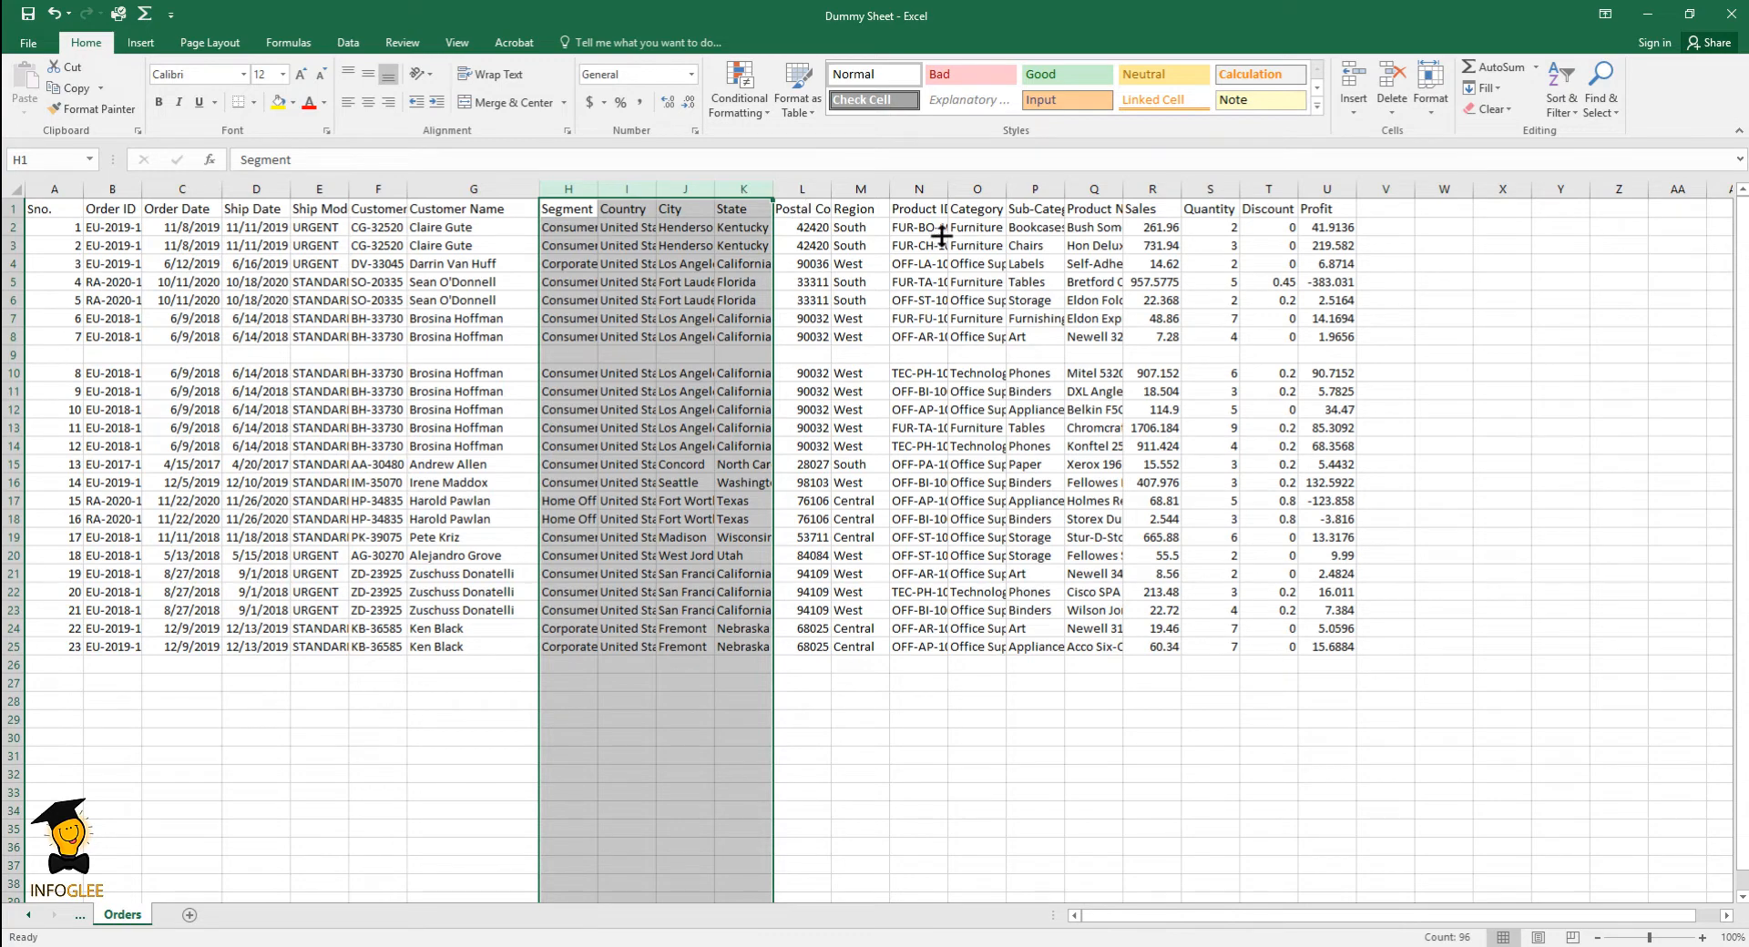
click(1432, 105)
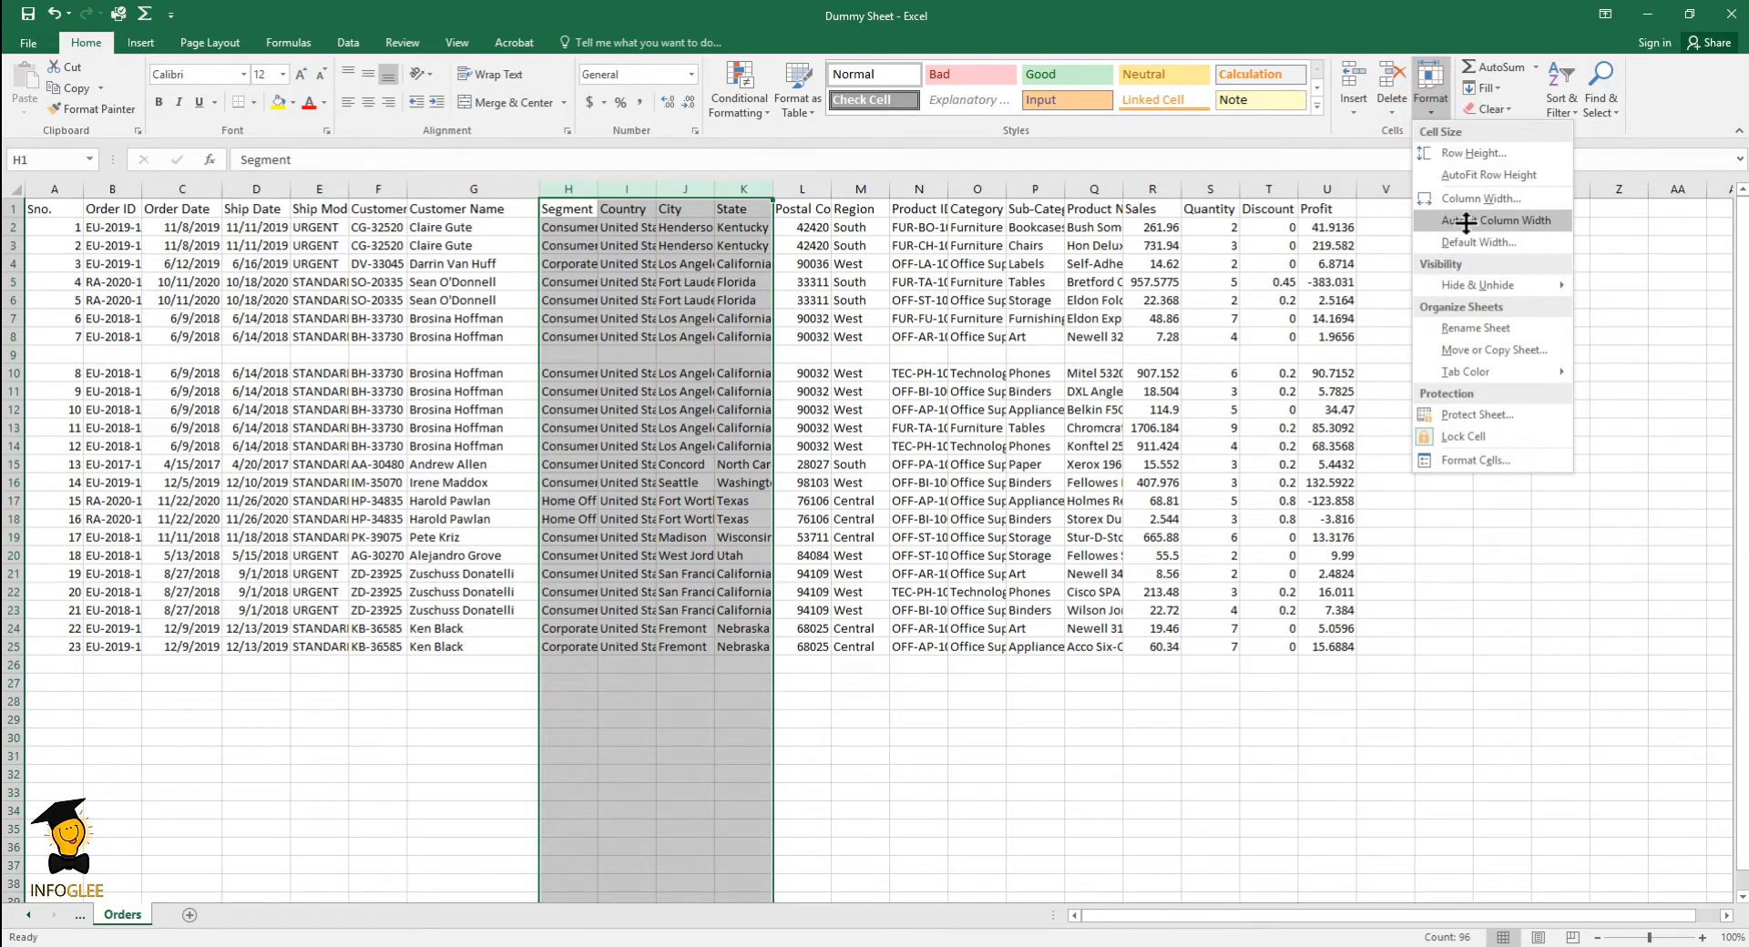
click(1534, 228)
click(1516, 224)
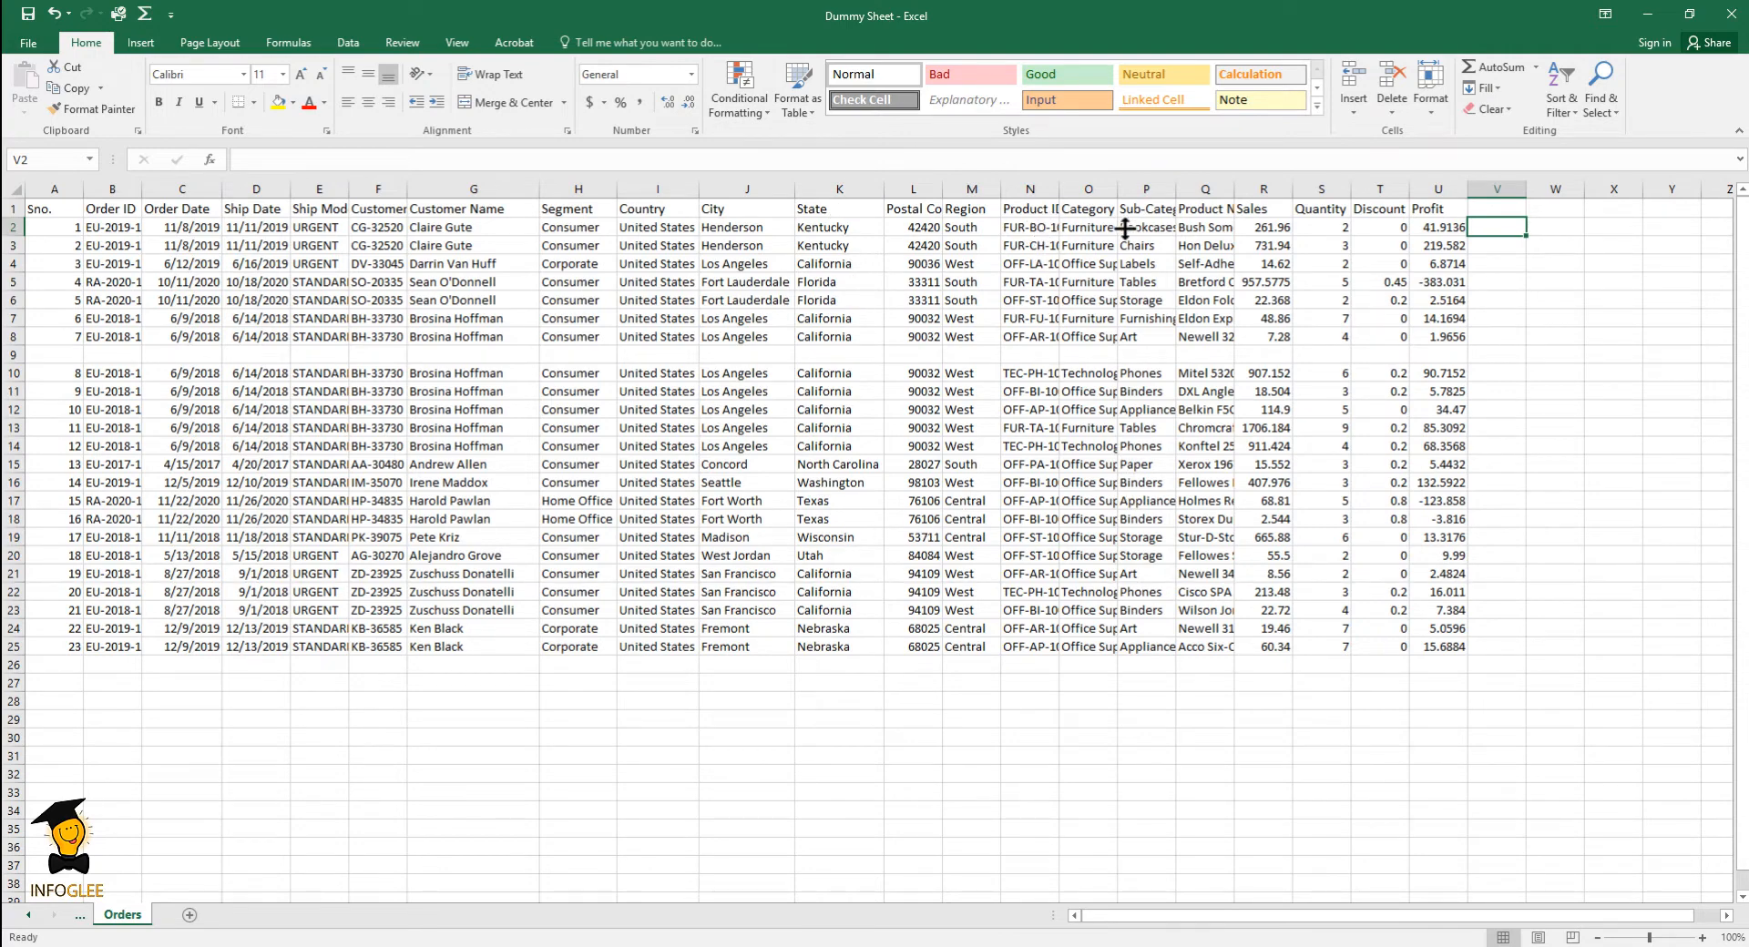
- Autofit the Product Name column to its contents and narrow it by just over a third
click(1207, 209)
double_click(1235, 188)
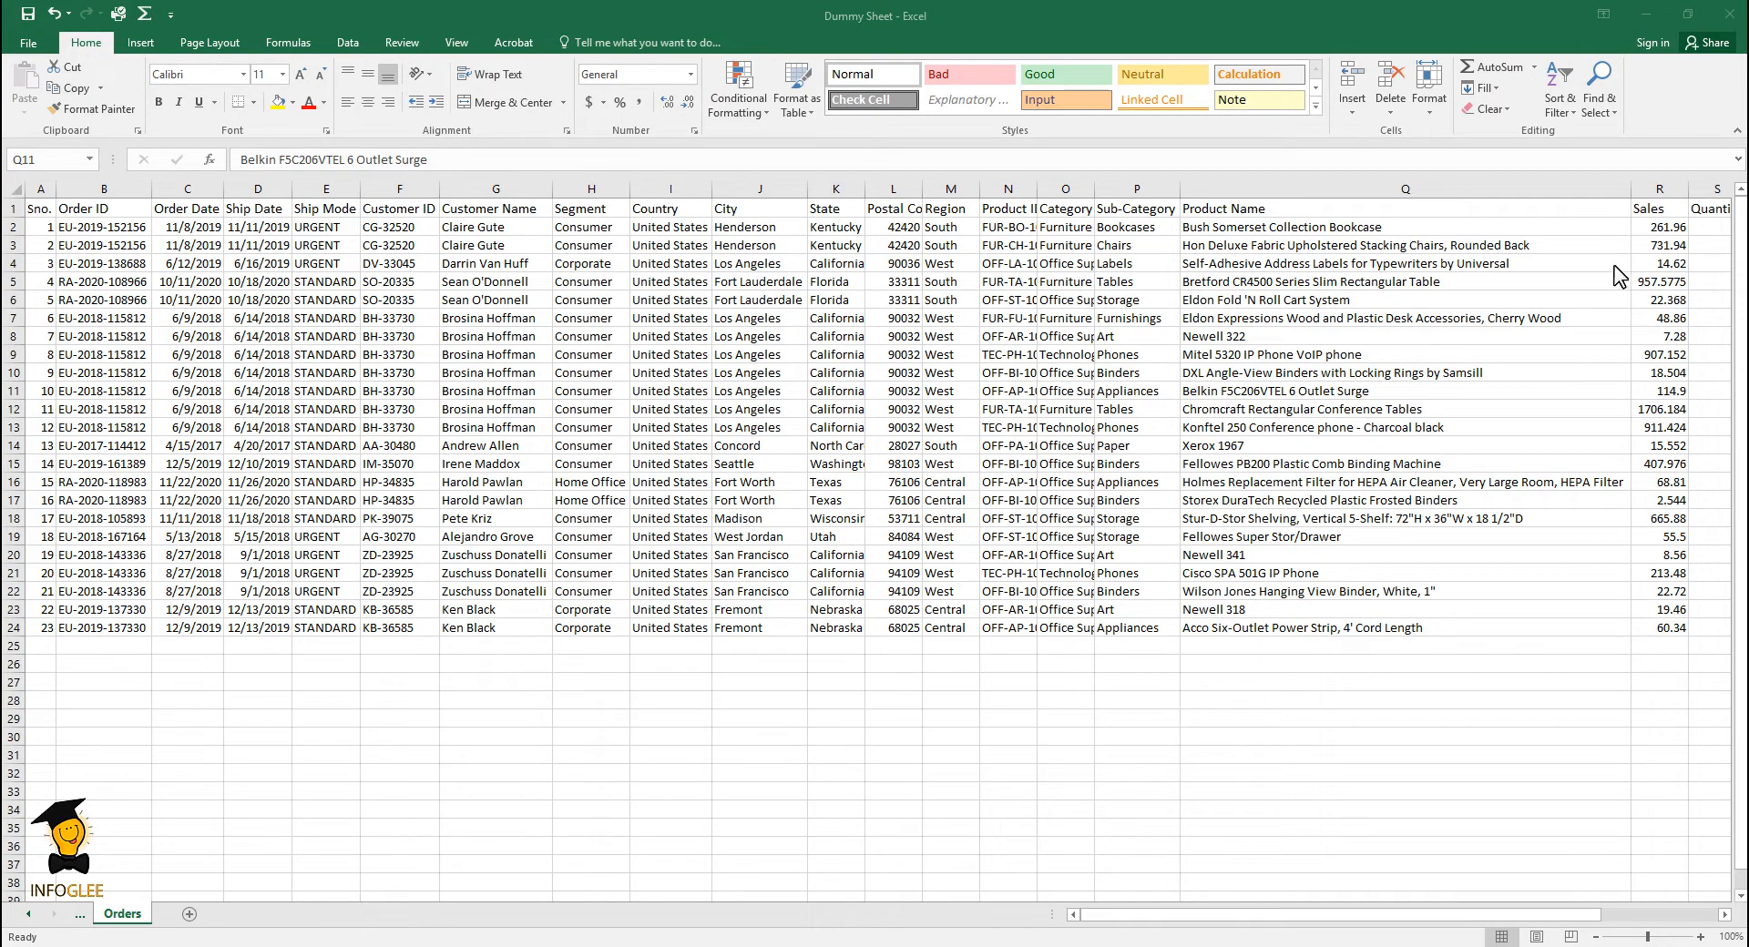
click(1628, 210)
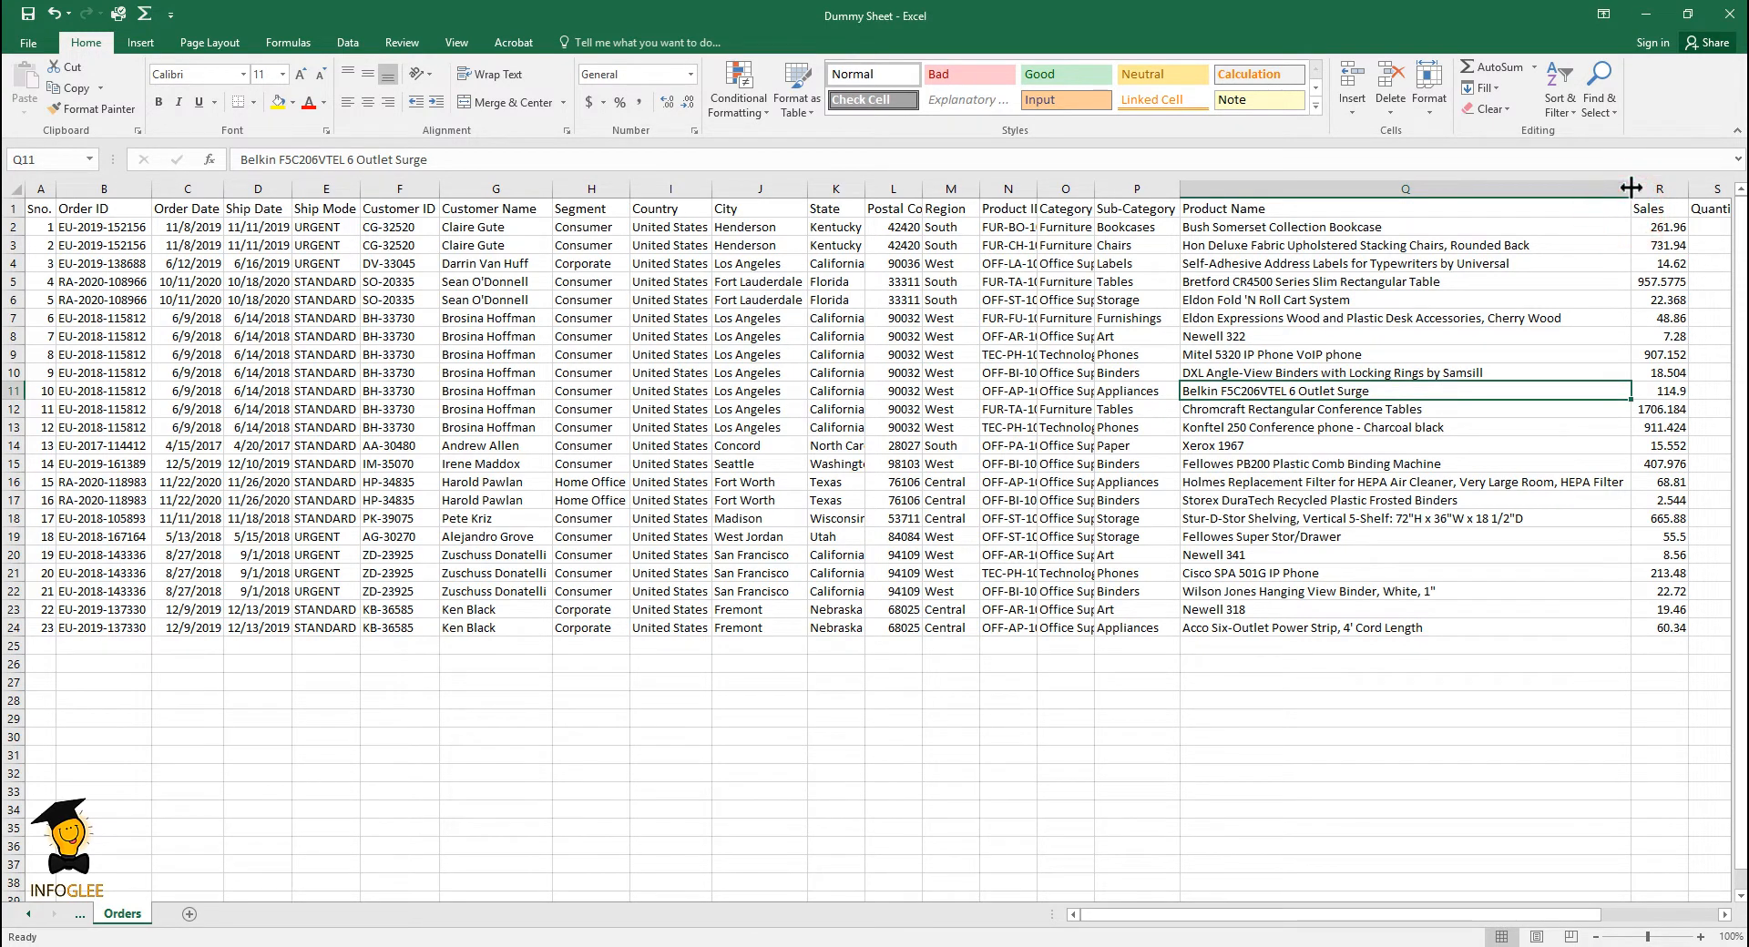
drag(1630, 189, 1462, 189)
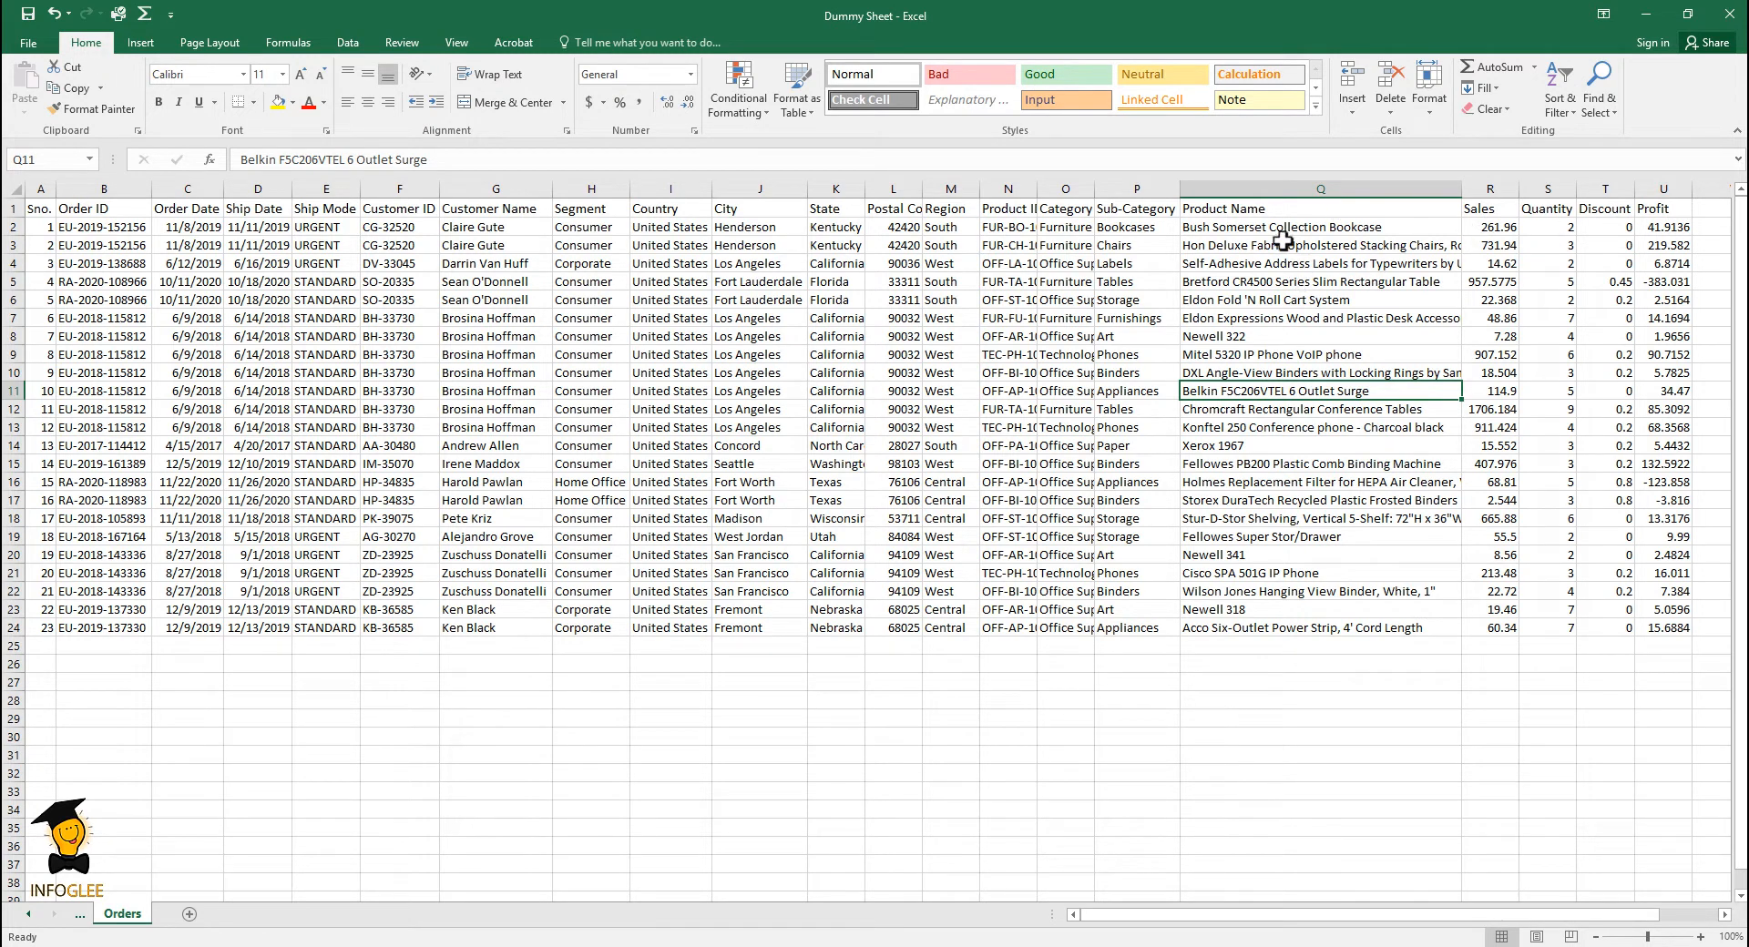
- Wrap the text in the whole Product Name column
click(1271, 188)
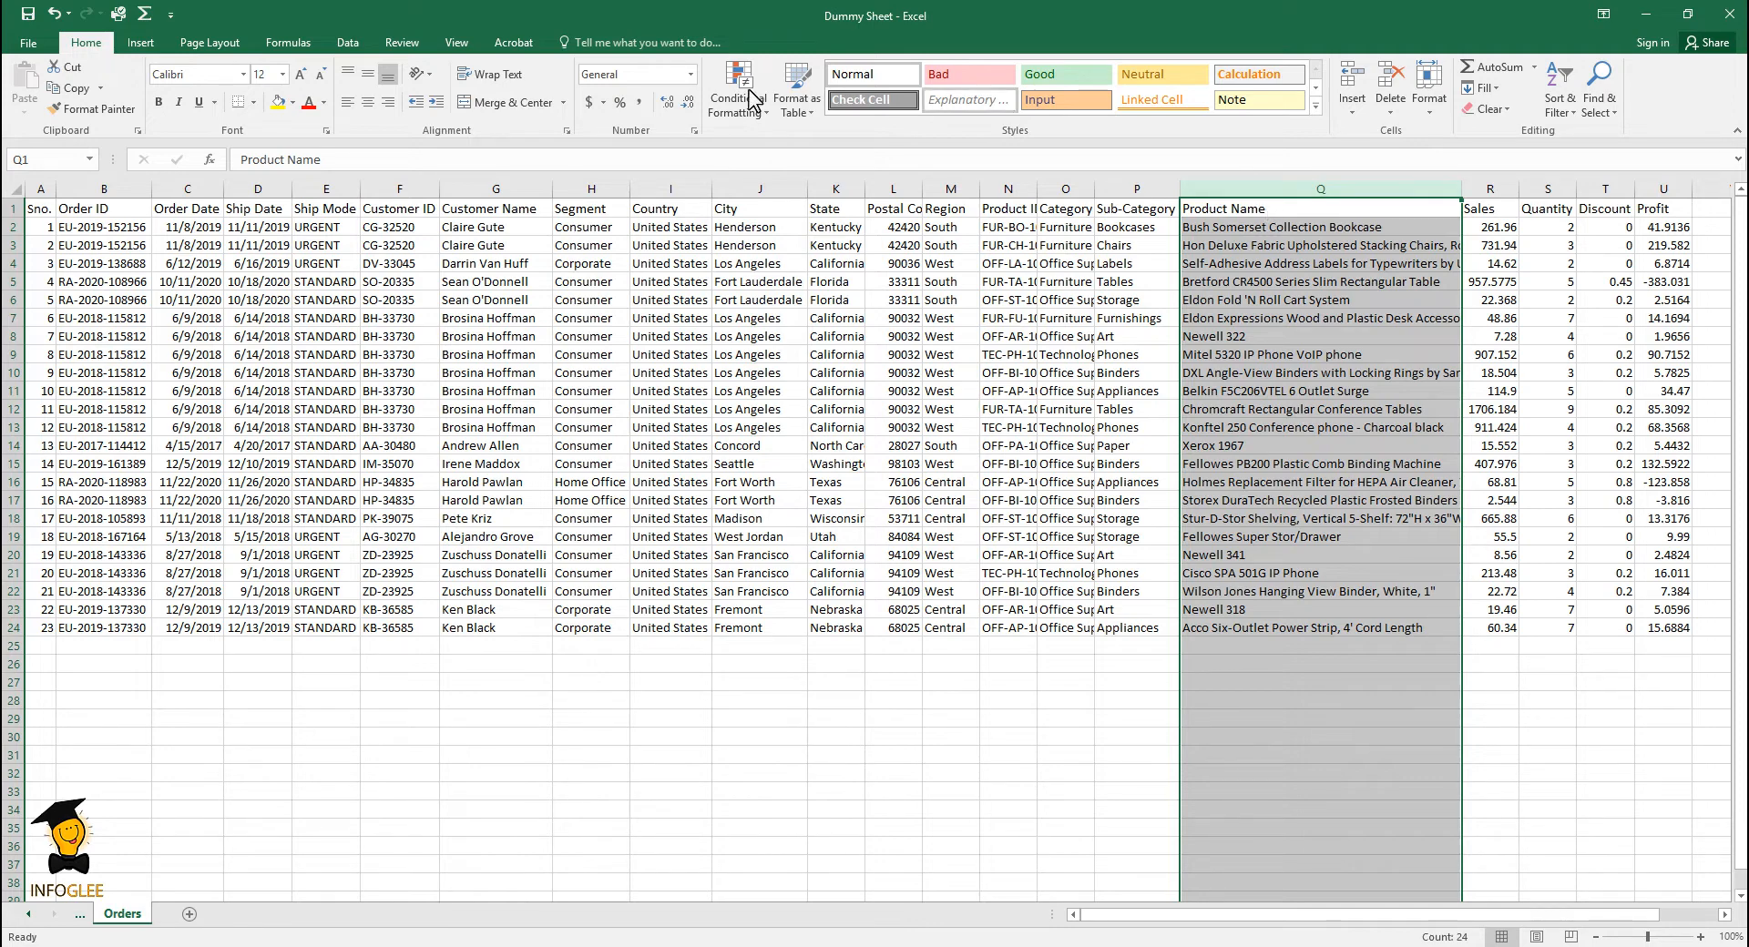
click(513, 79)
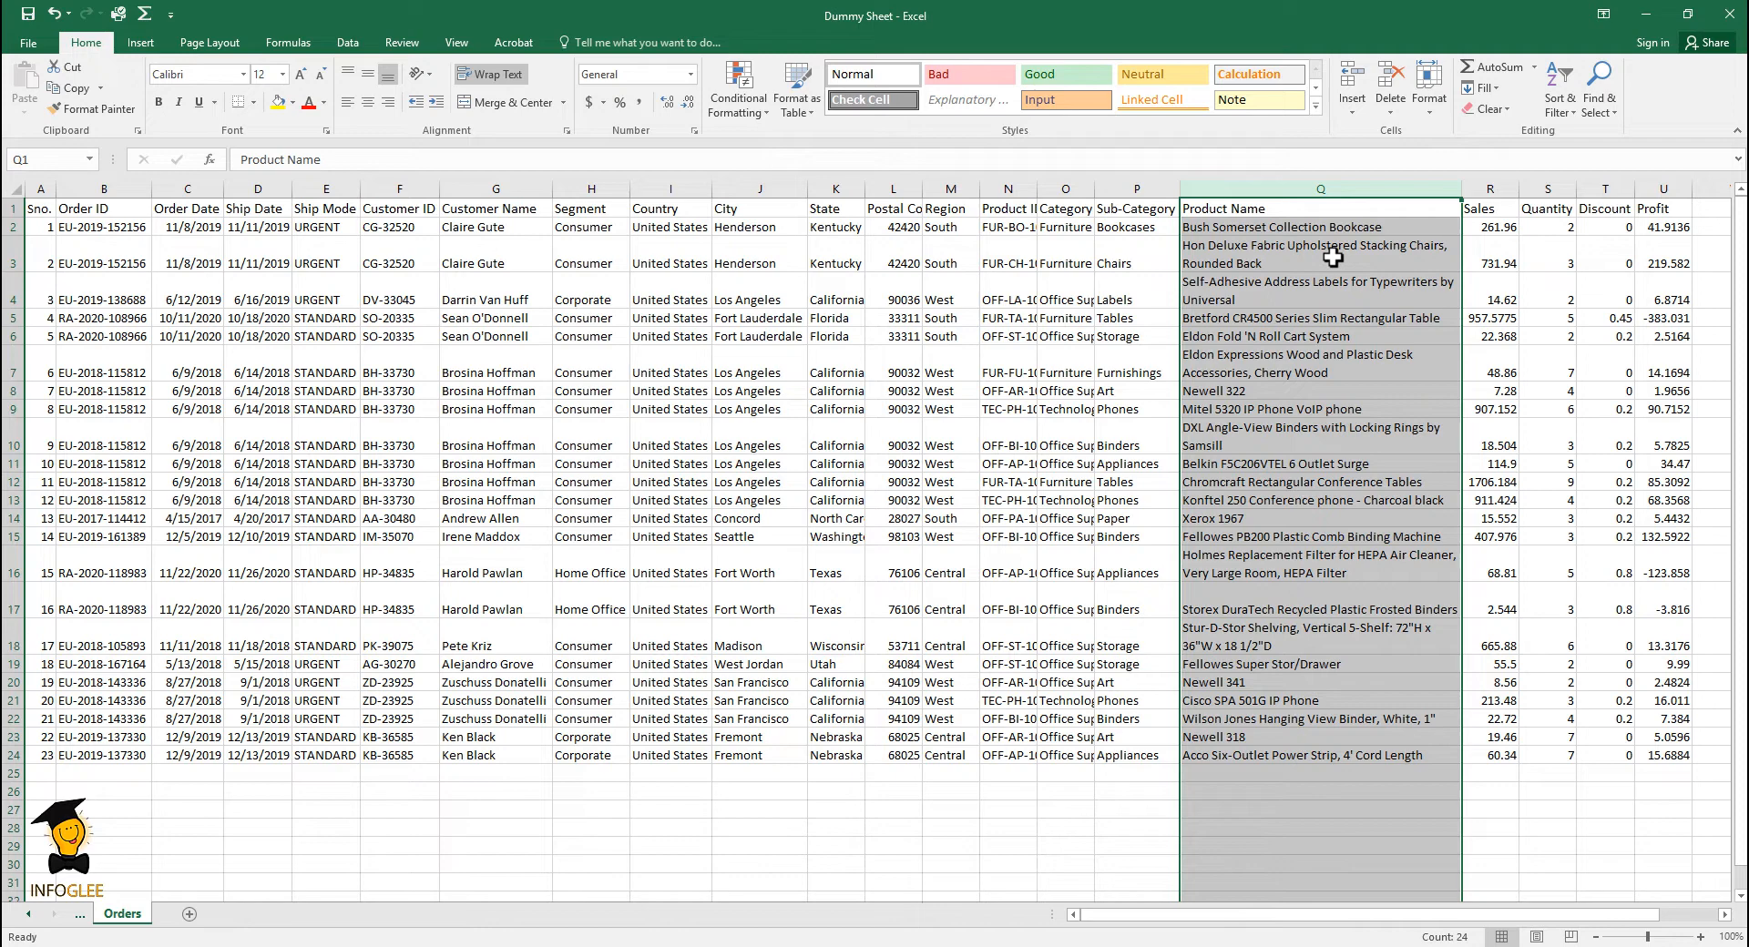
click(1112, 603)
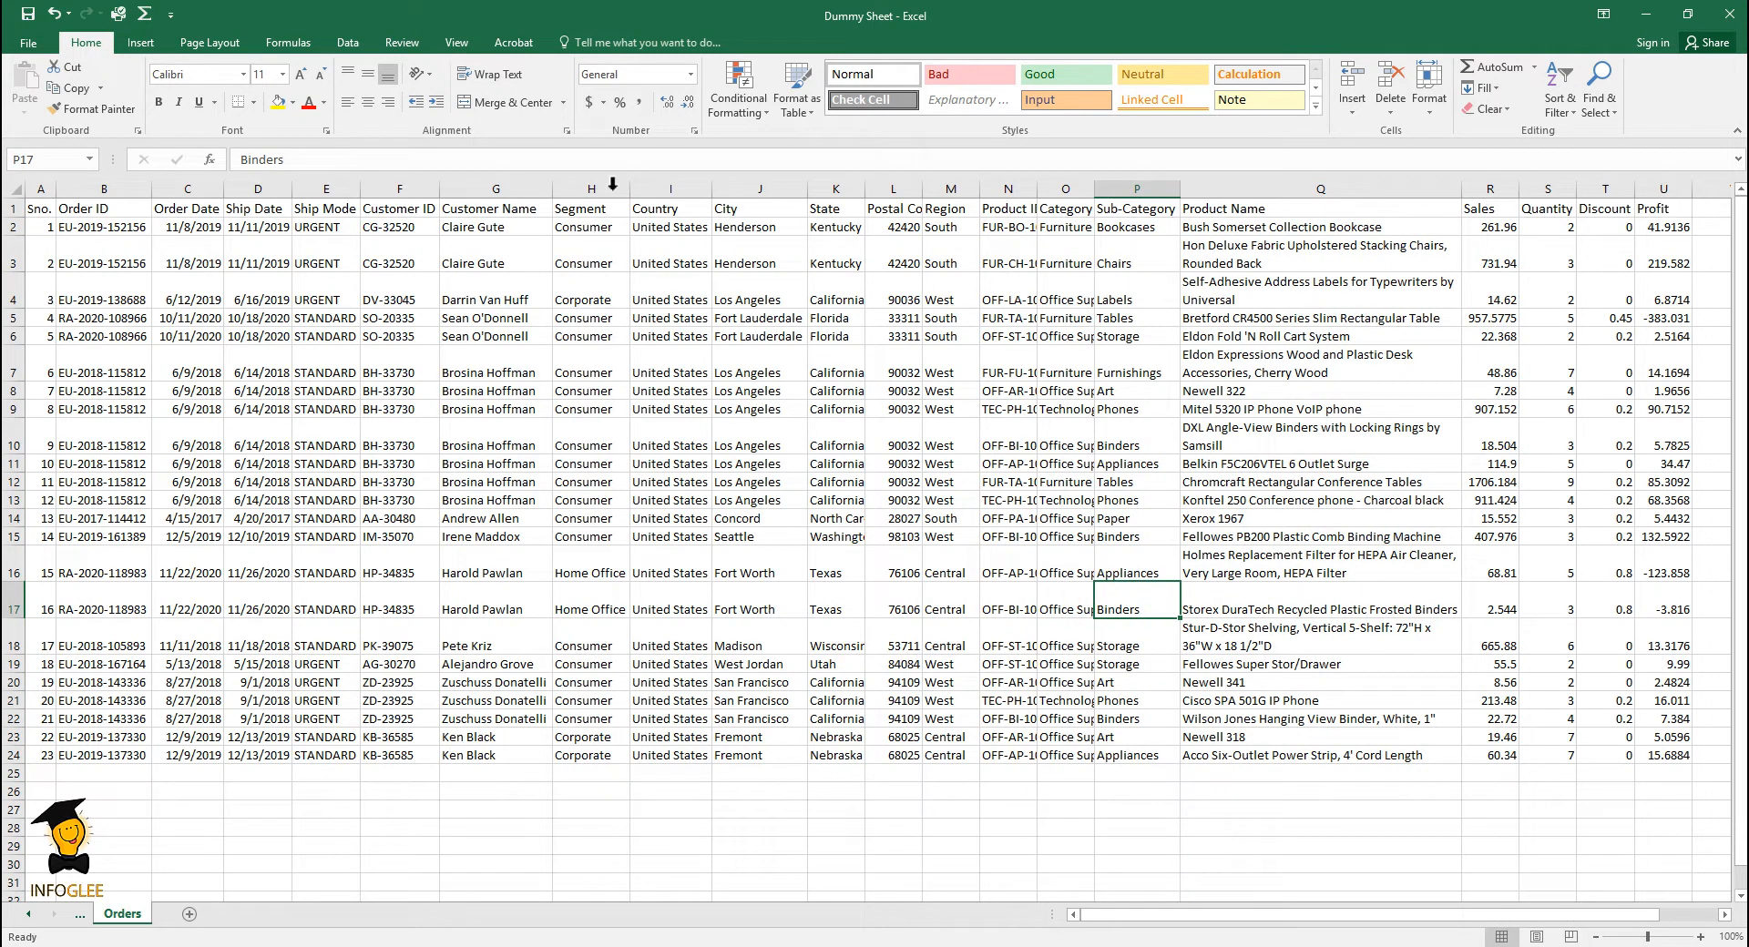
- Make the header row of the Orders sheet bold
click(15, 212)
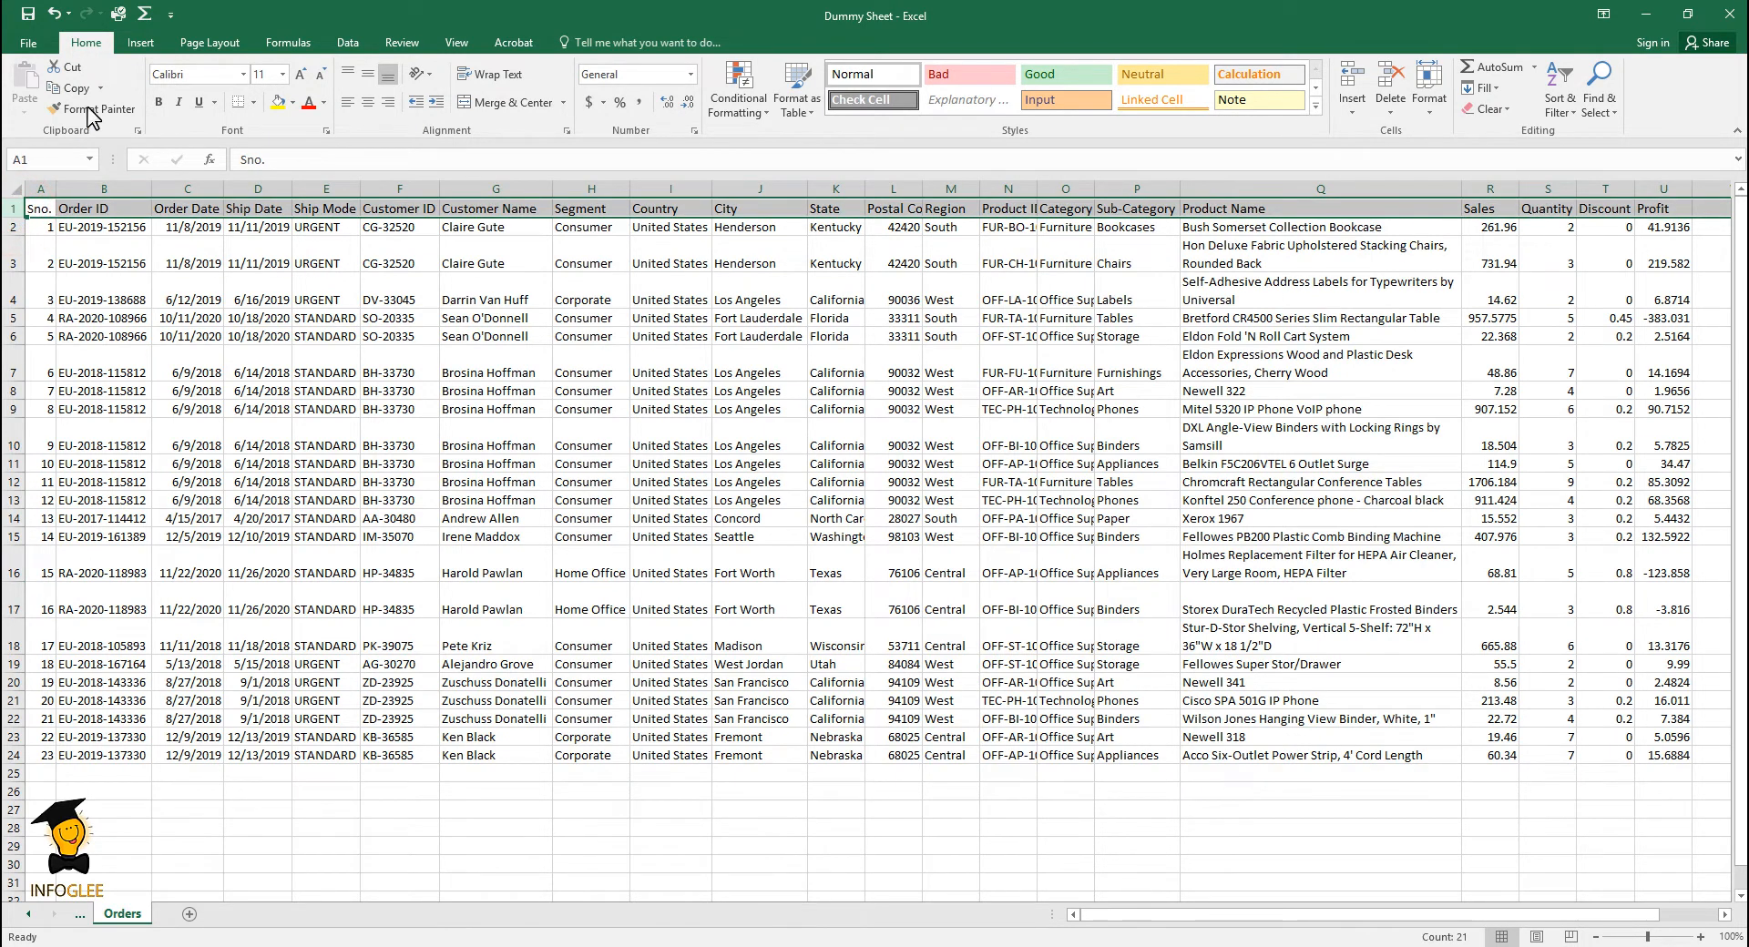
click(158, 102)
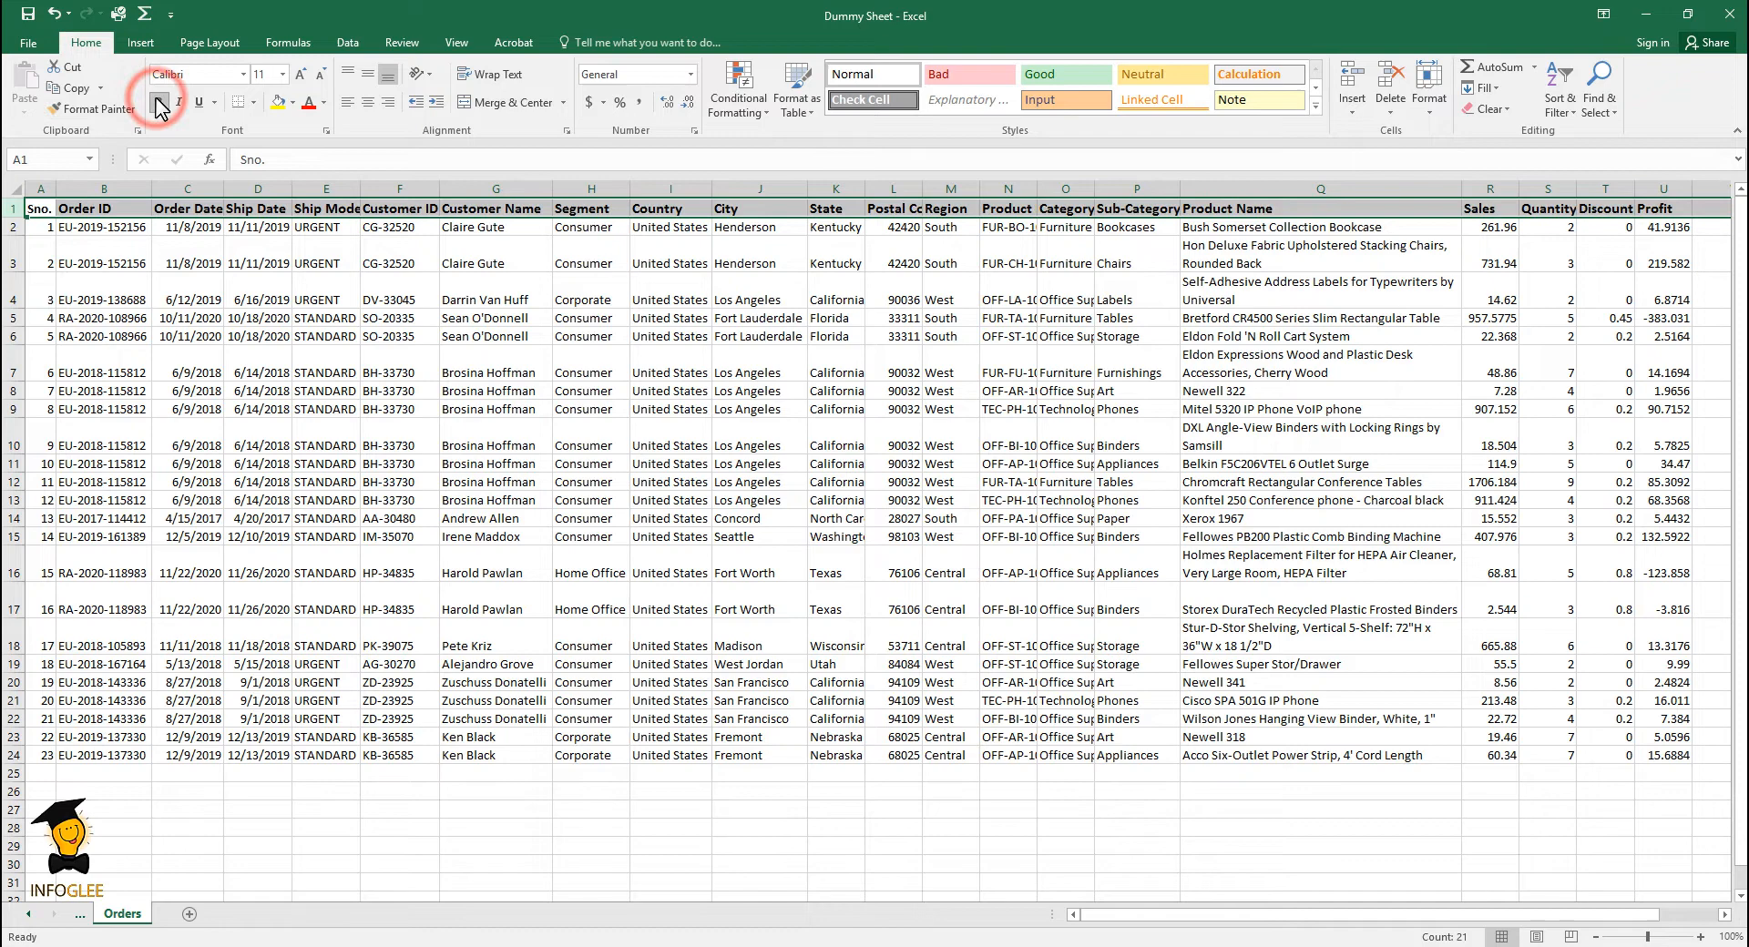
click(1351, 355)
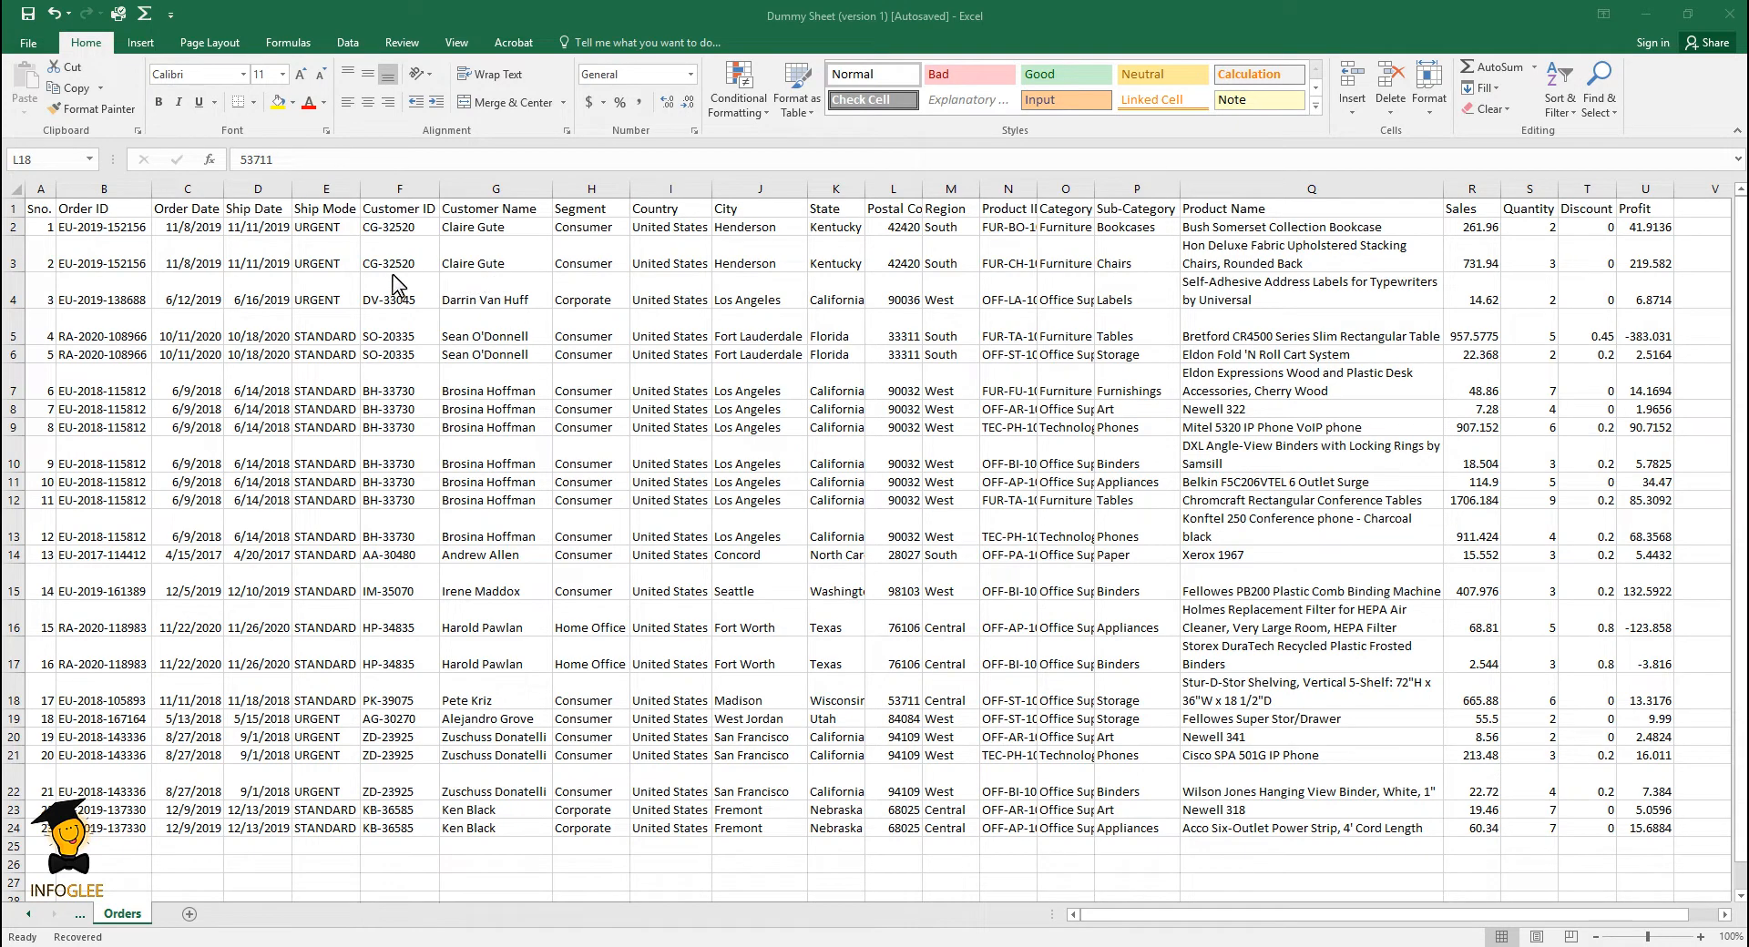
- Hide the Order Date and Ship Date columns of the Orders sheet
click(201, 185)
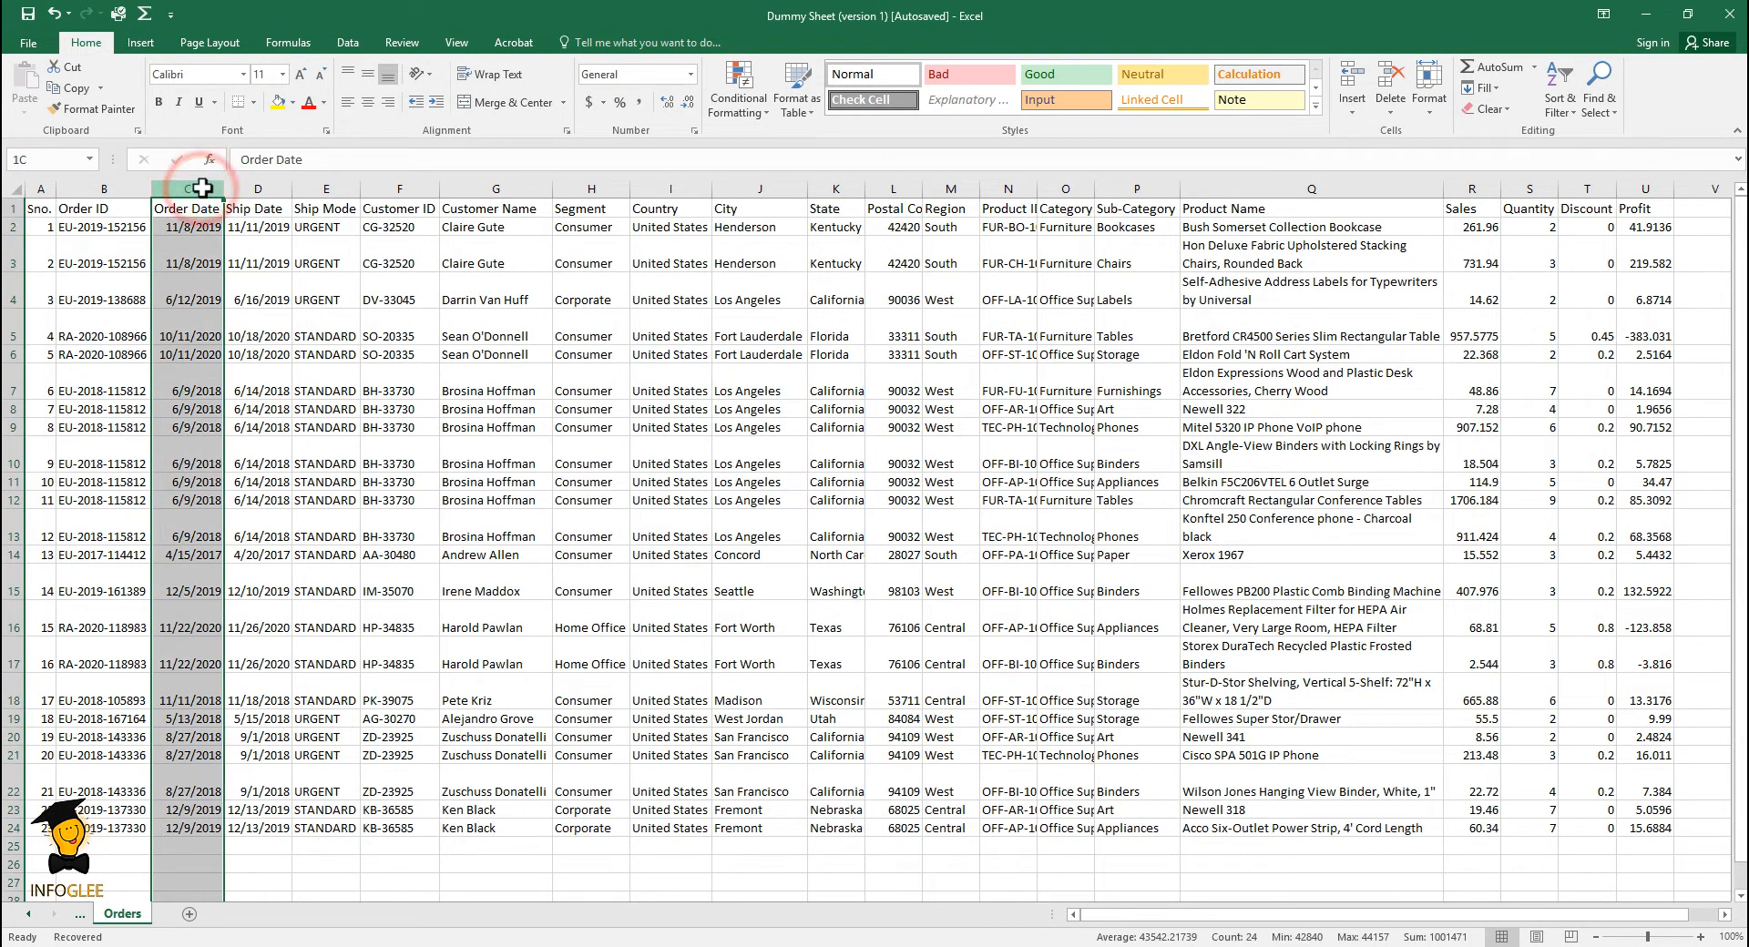
drag(205, 188, 234, 187)
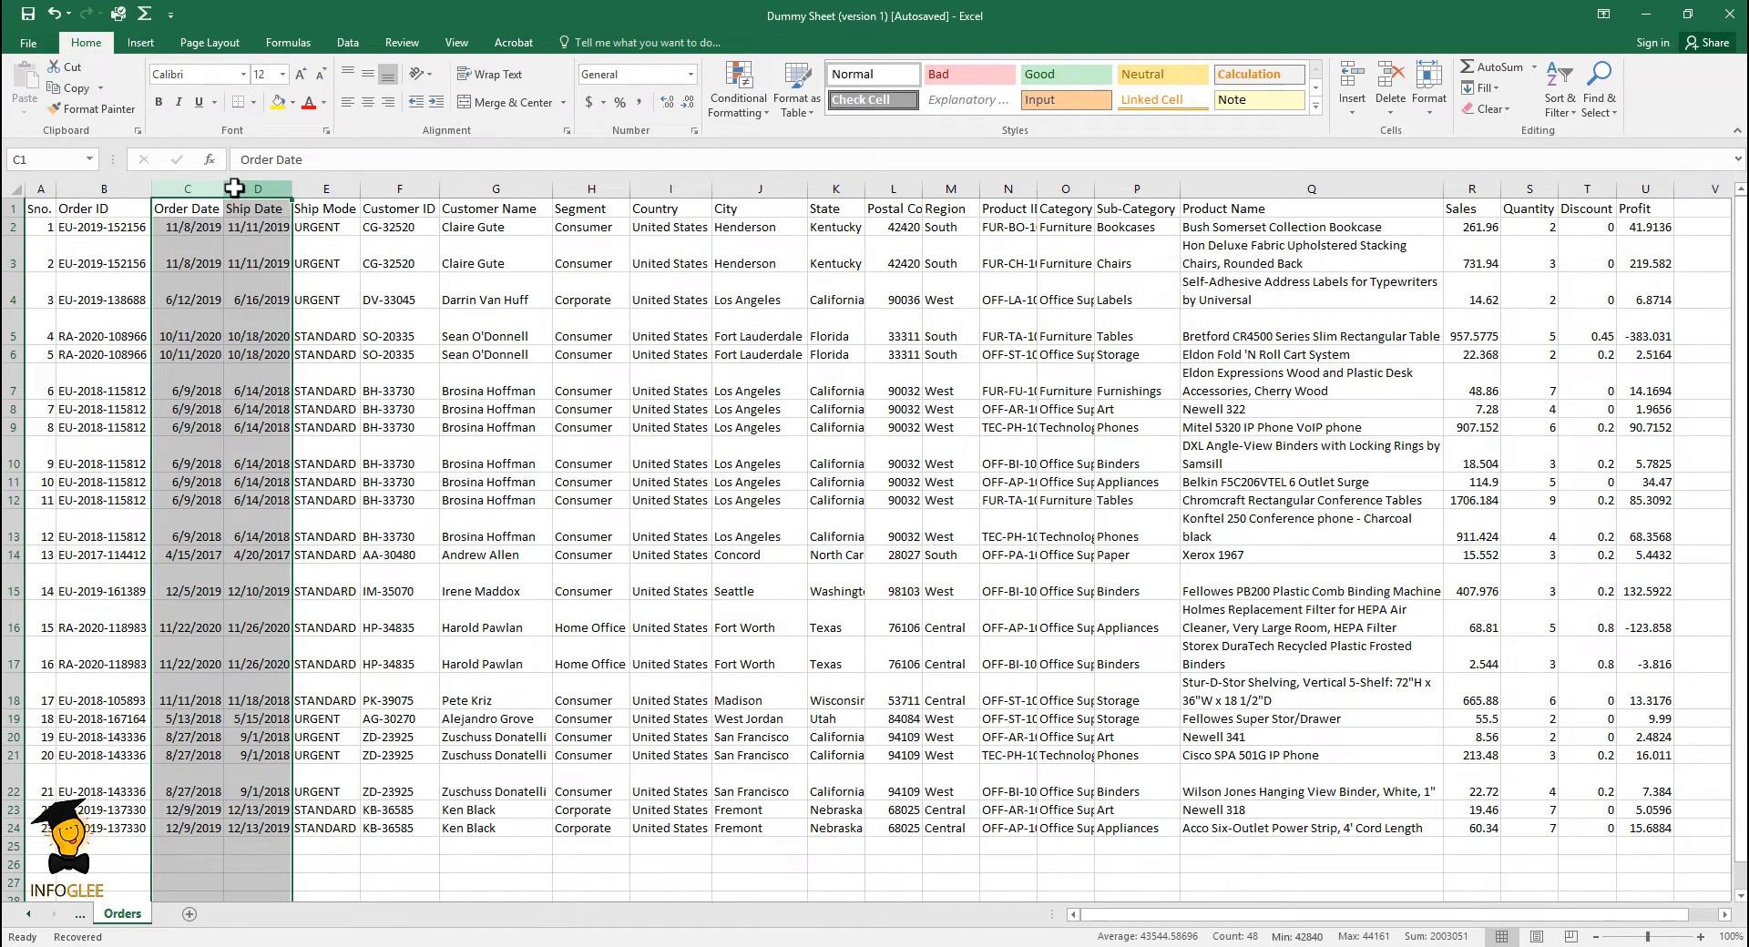
right_click(234, 188)
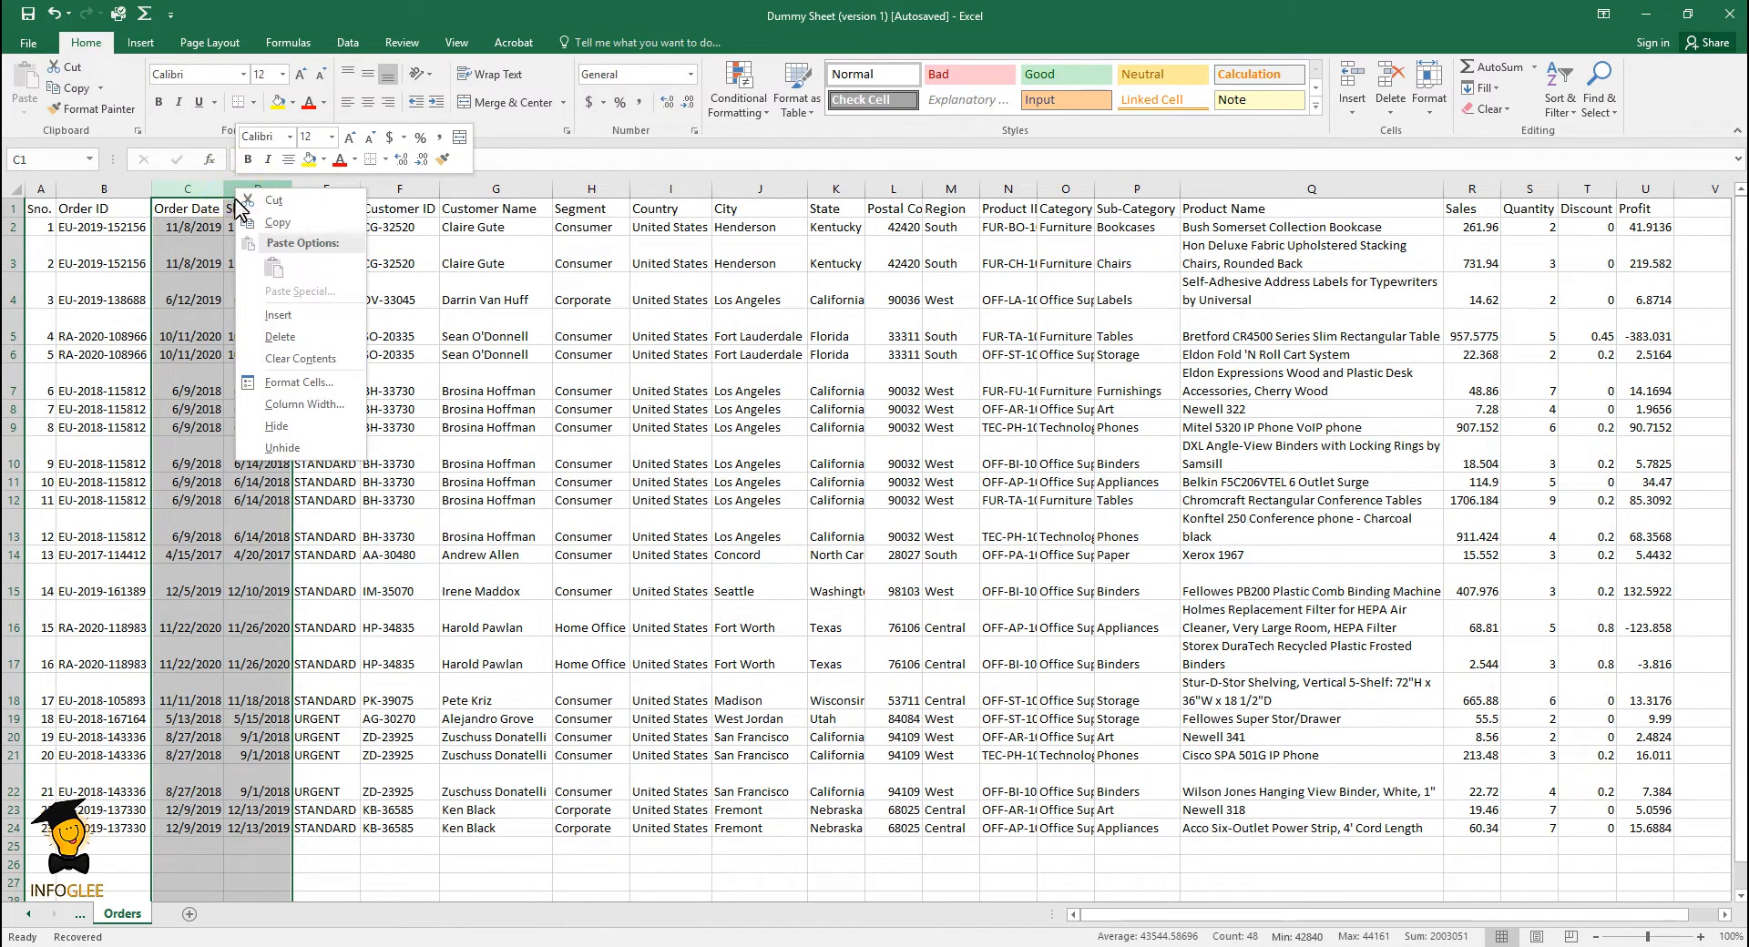
click(287, 431)
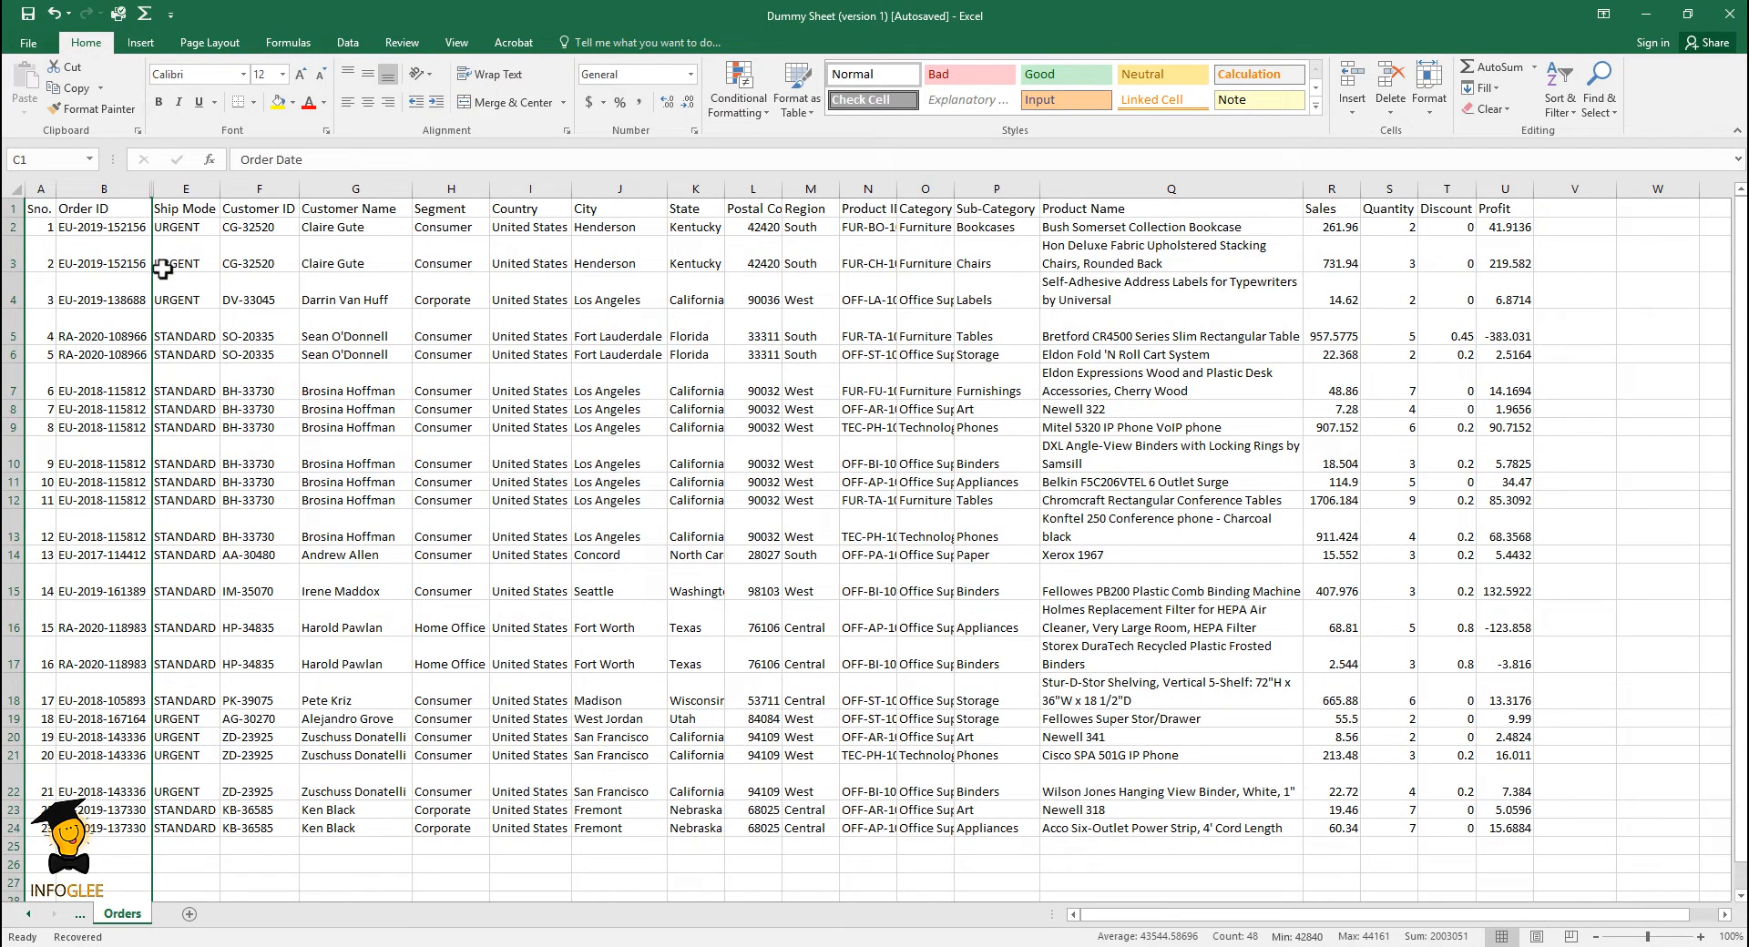
click(260, 298)
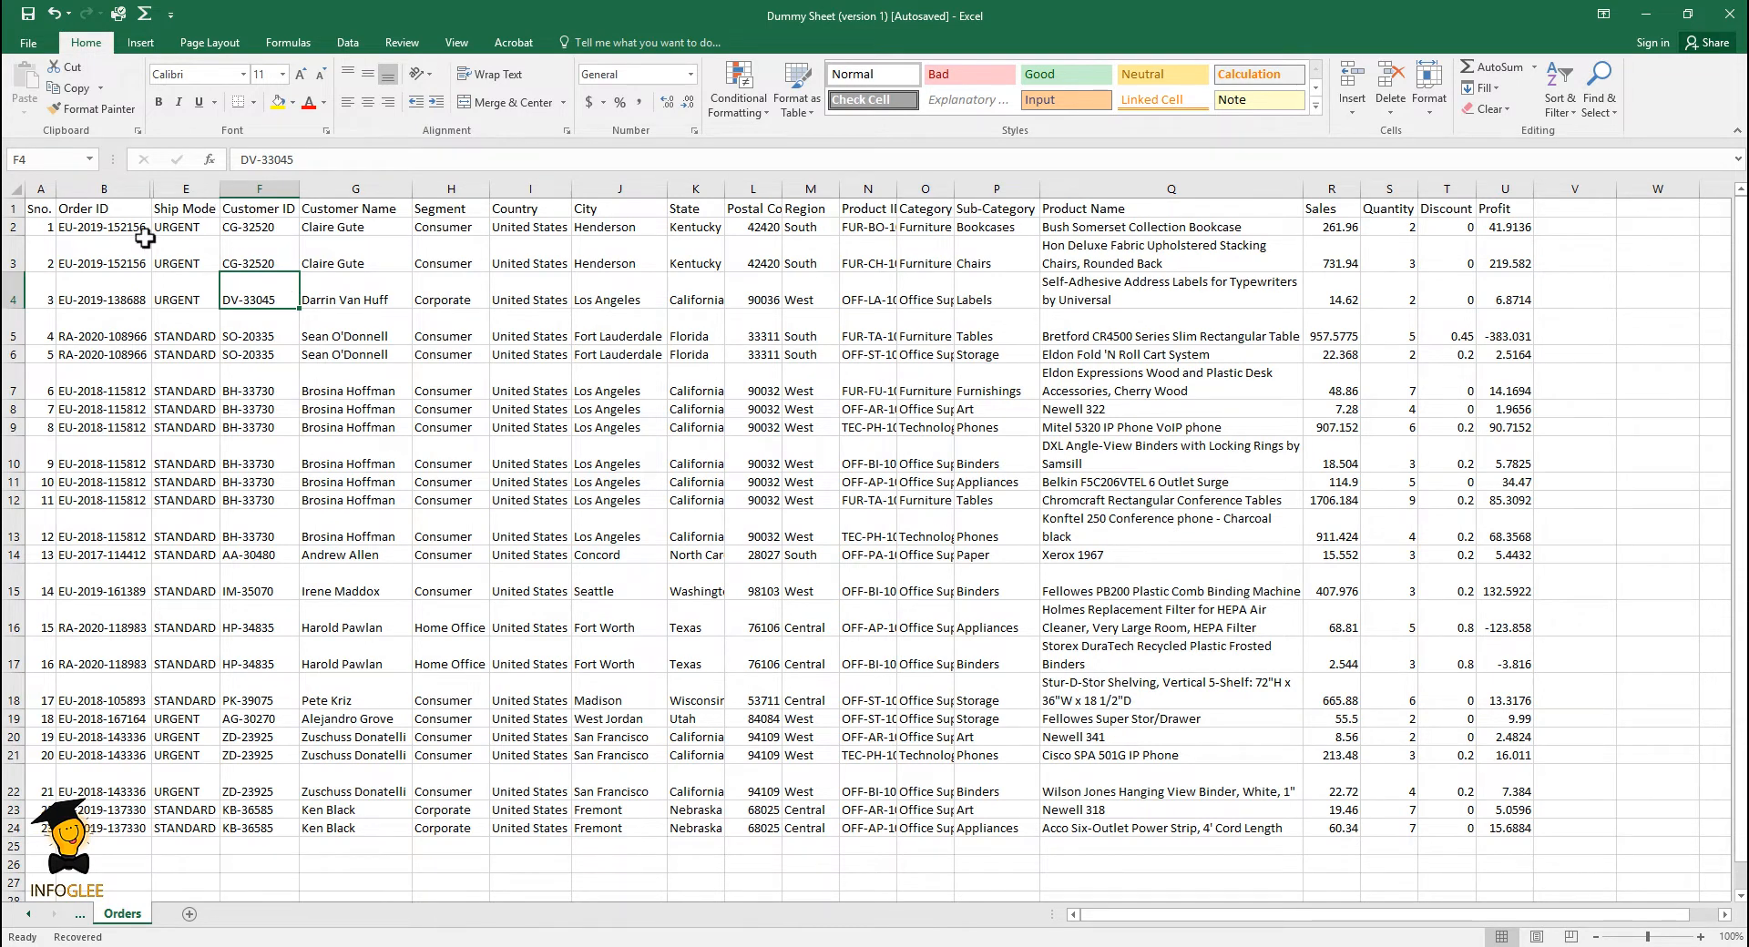
- Unhide the columns between Order ID and Ship Mode
click(130, 188)
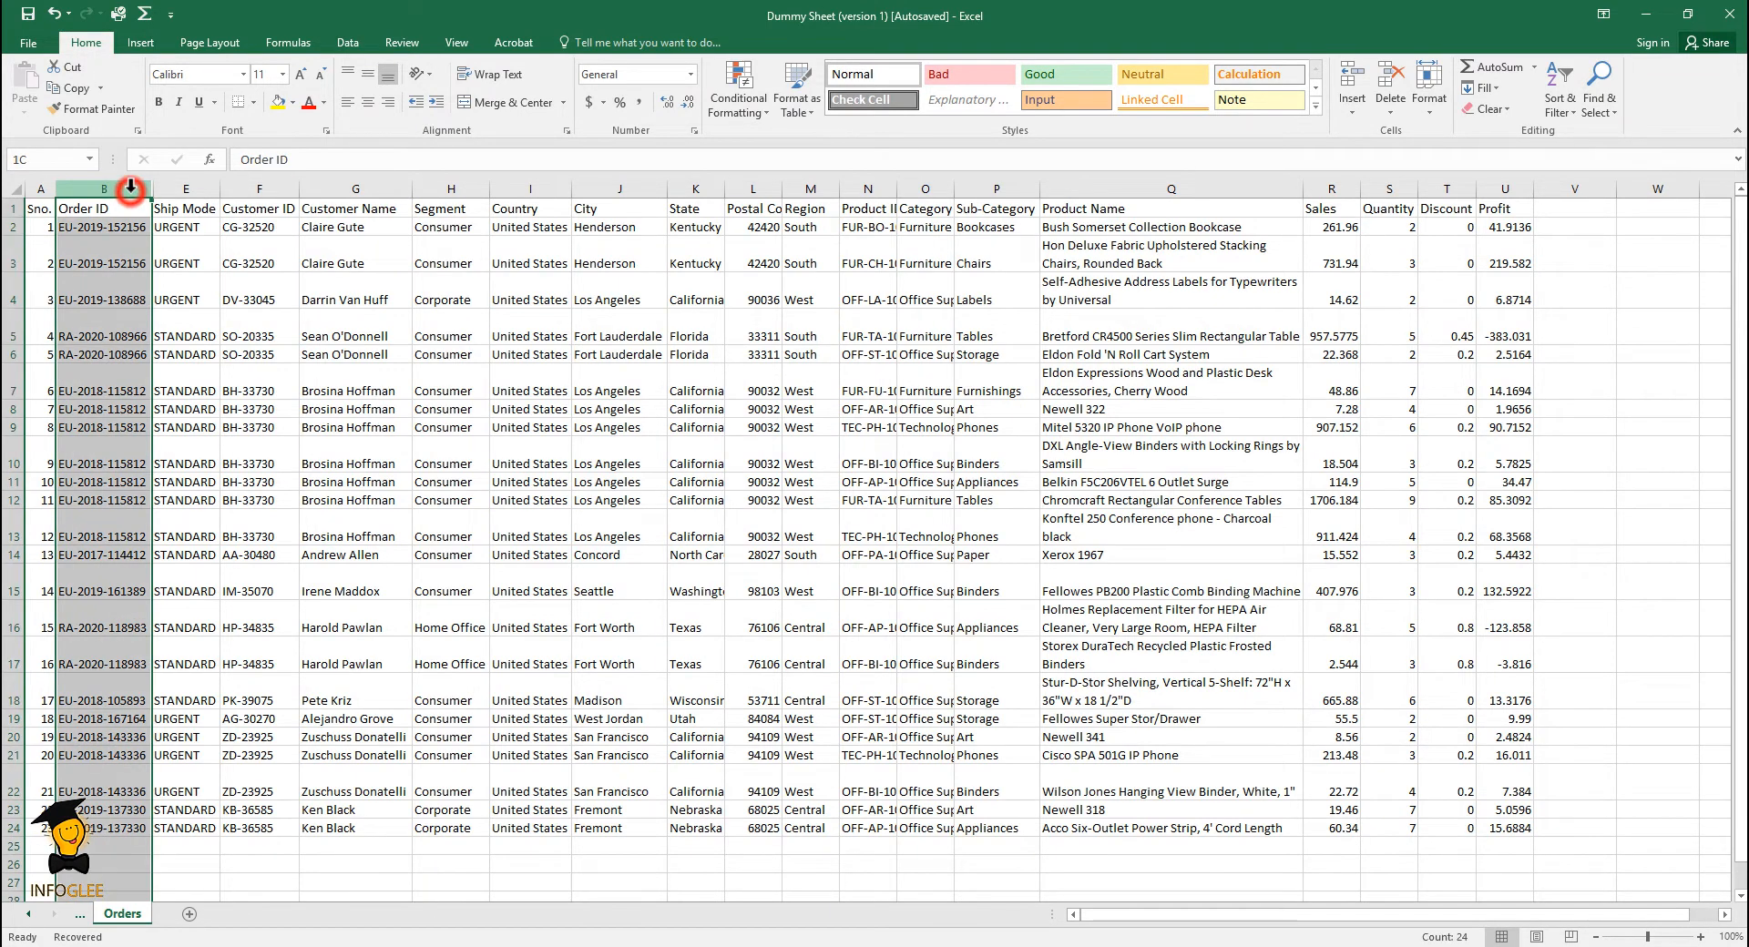
drag(130, 187, 186, 190)
right_click(186, 189)
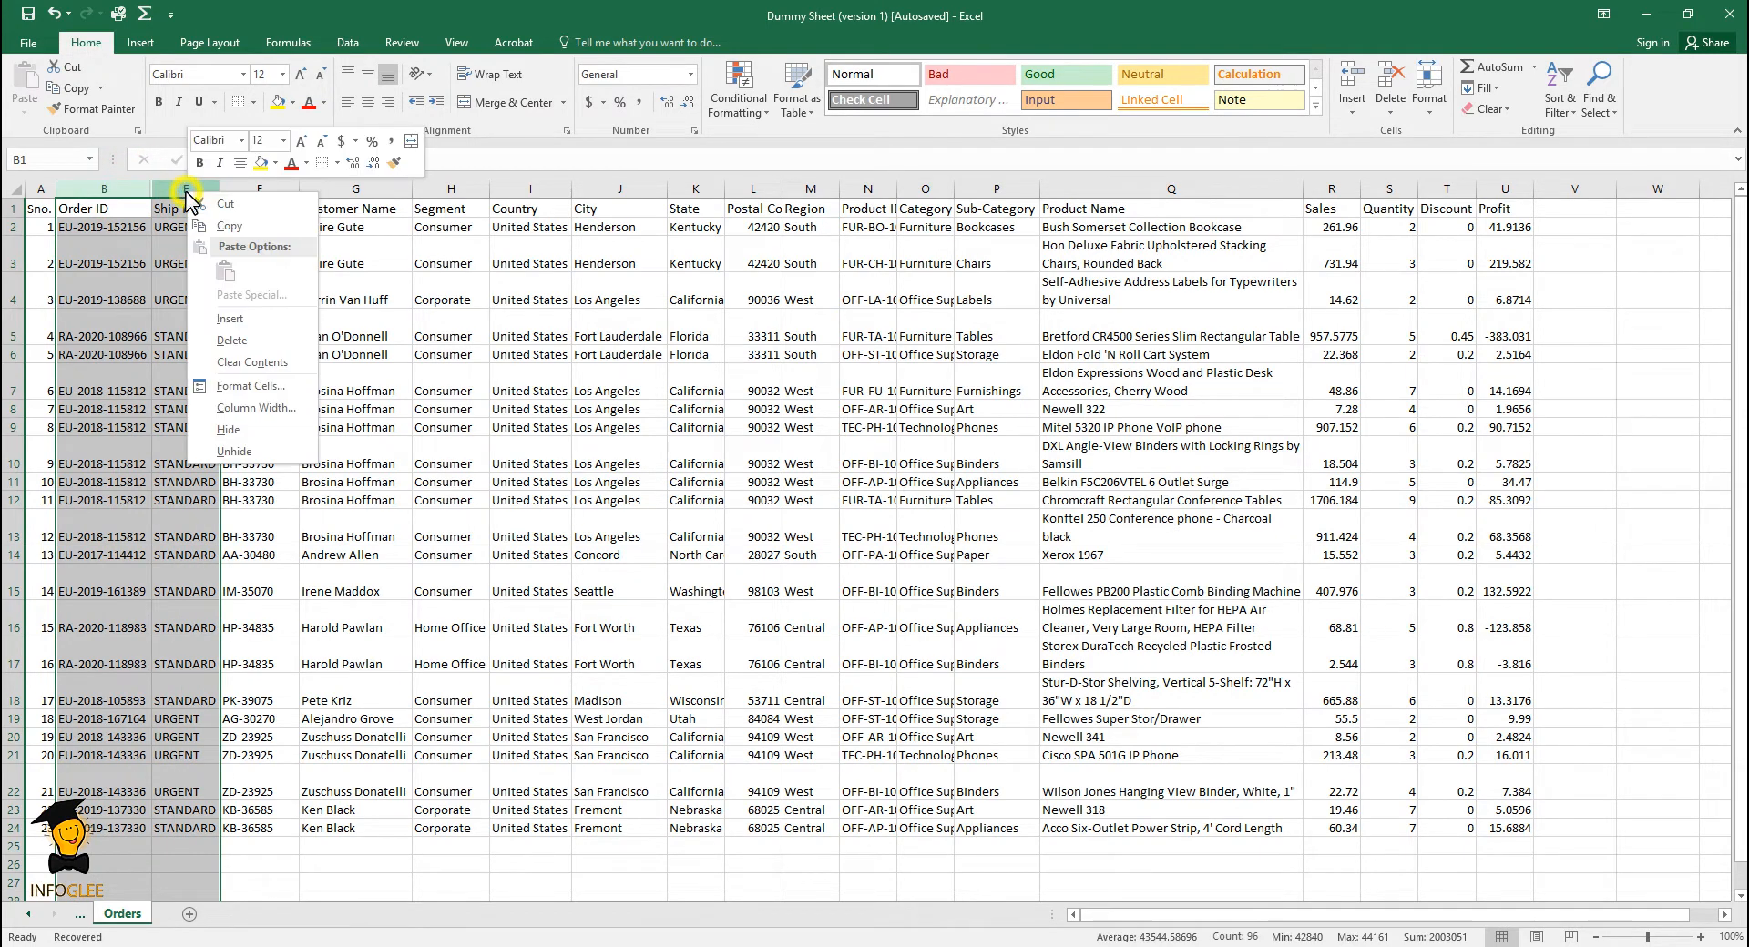
click(250, 461)
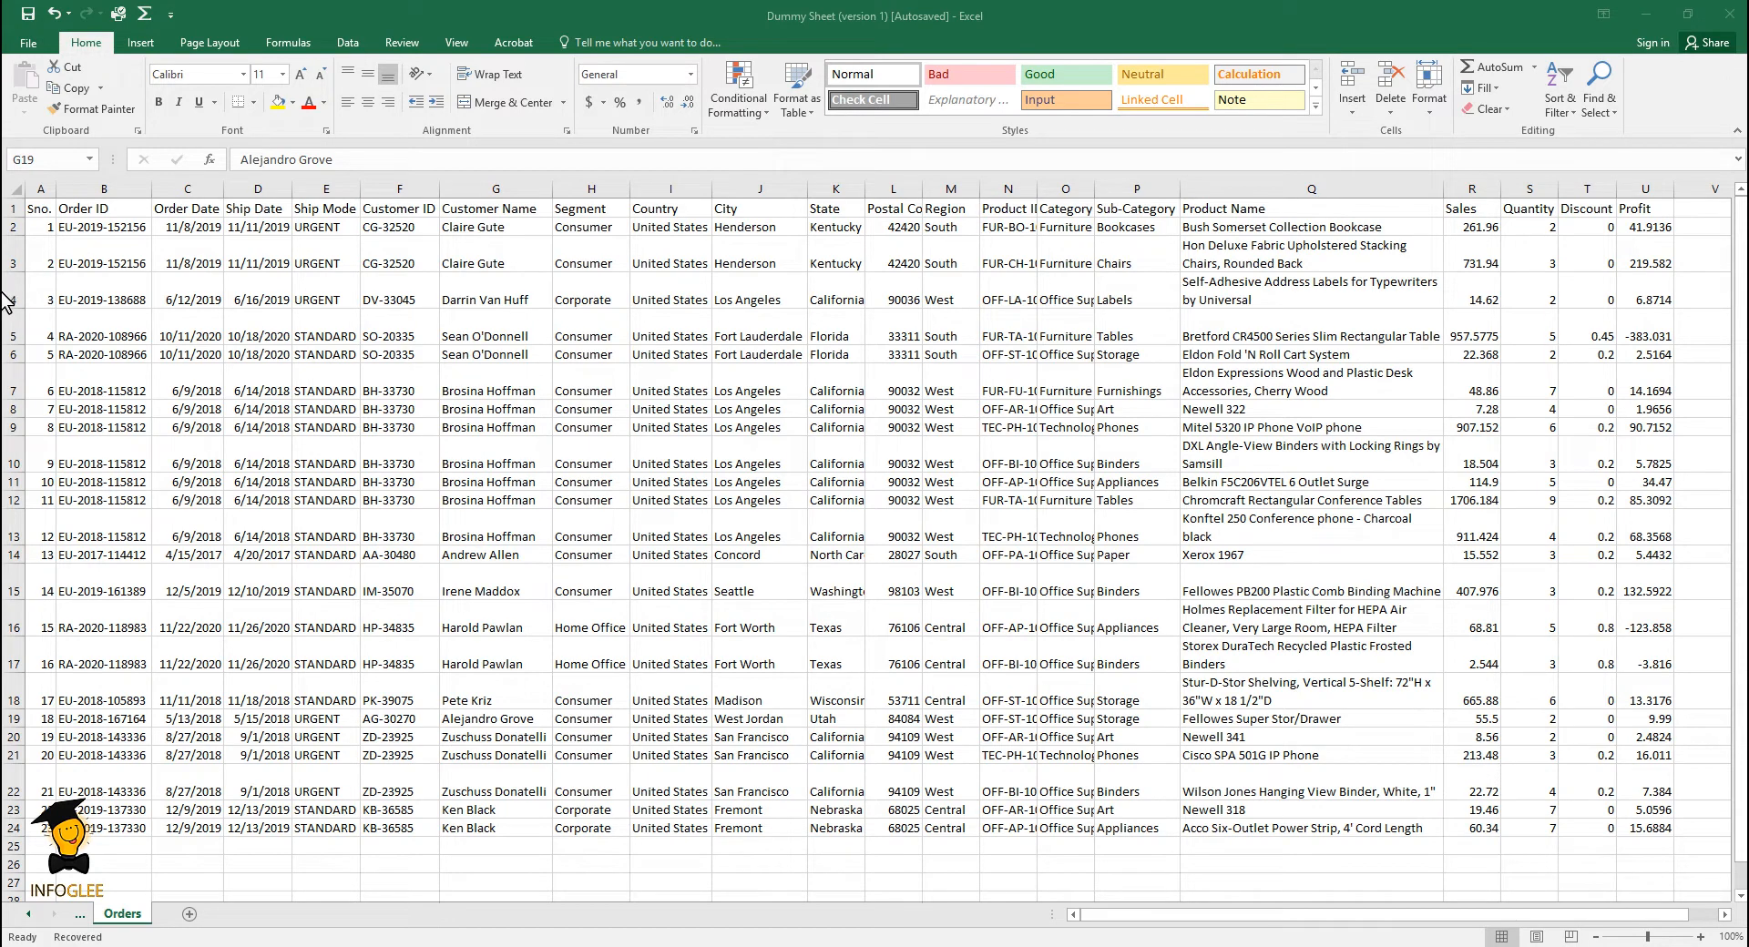
- Hide rows 4 and 5 of the Orders sheet
click(10, 294)
click(13, 293)
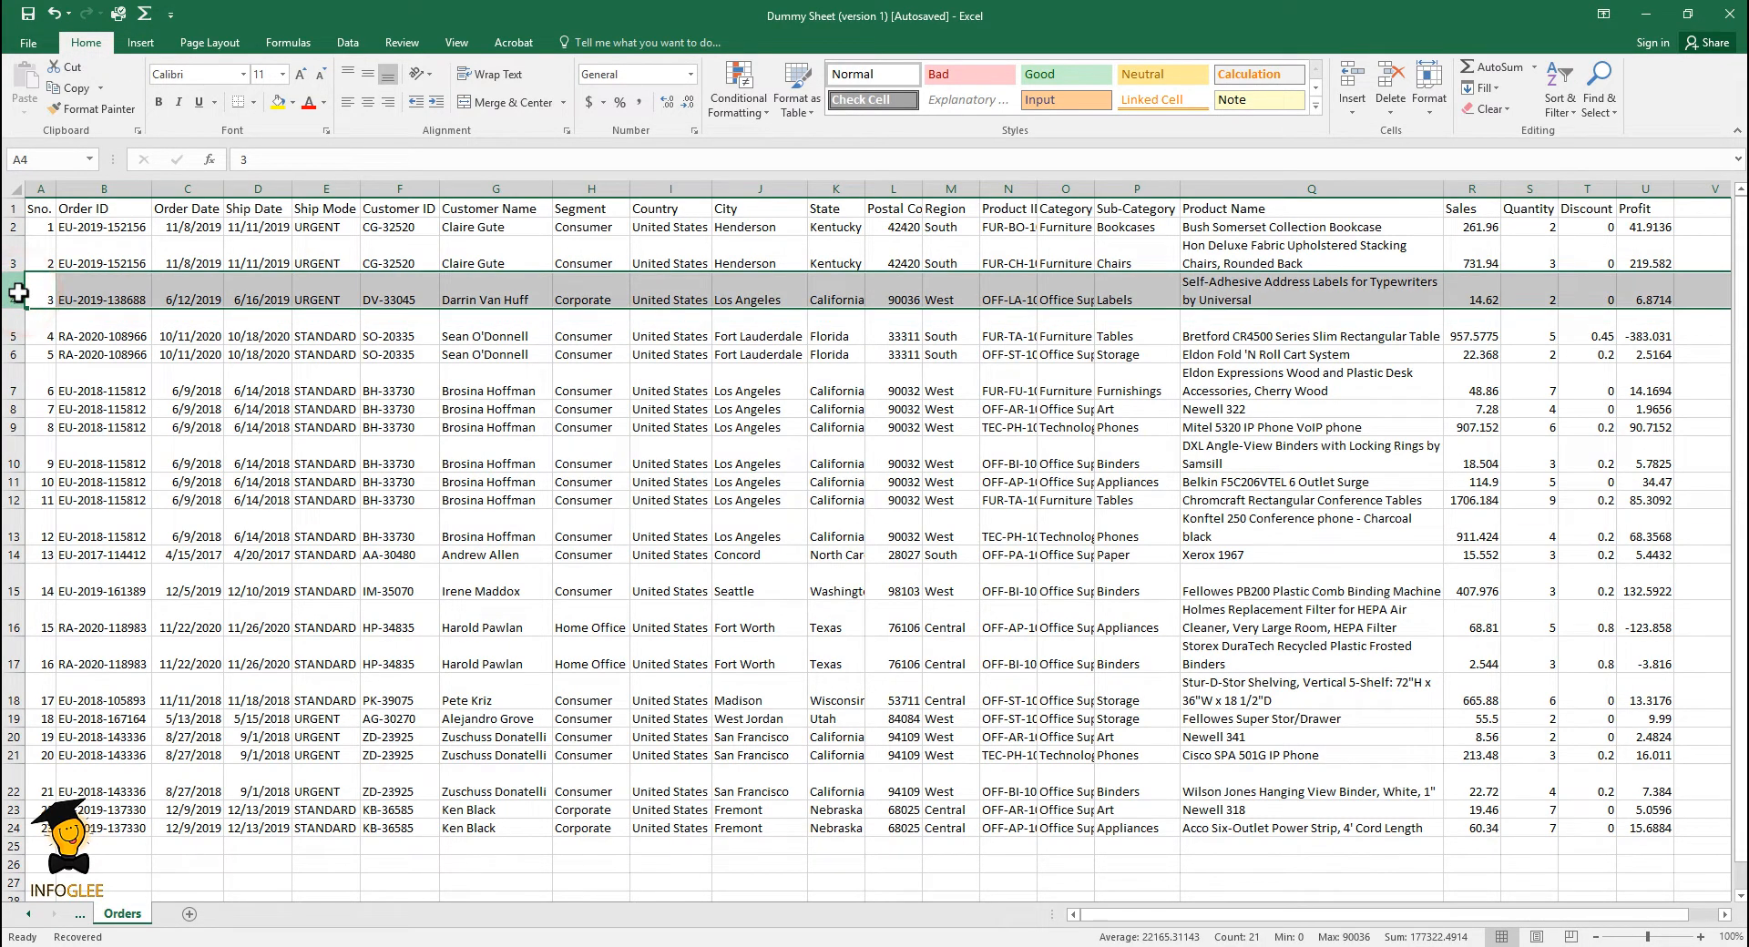
drag(18, 293, 11, 329)
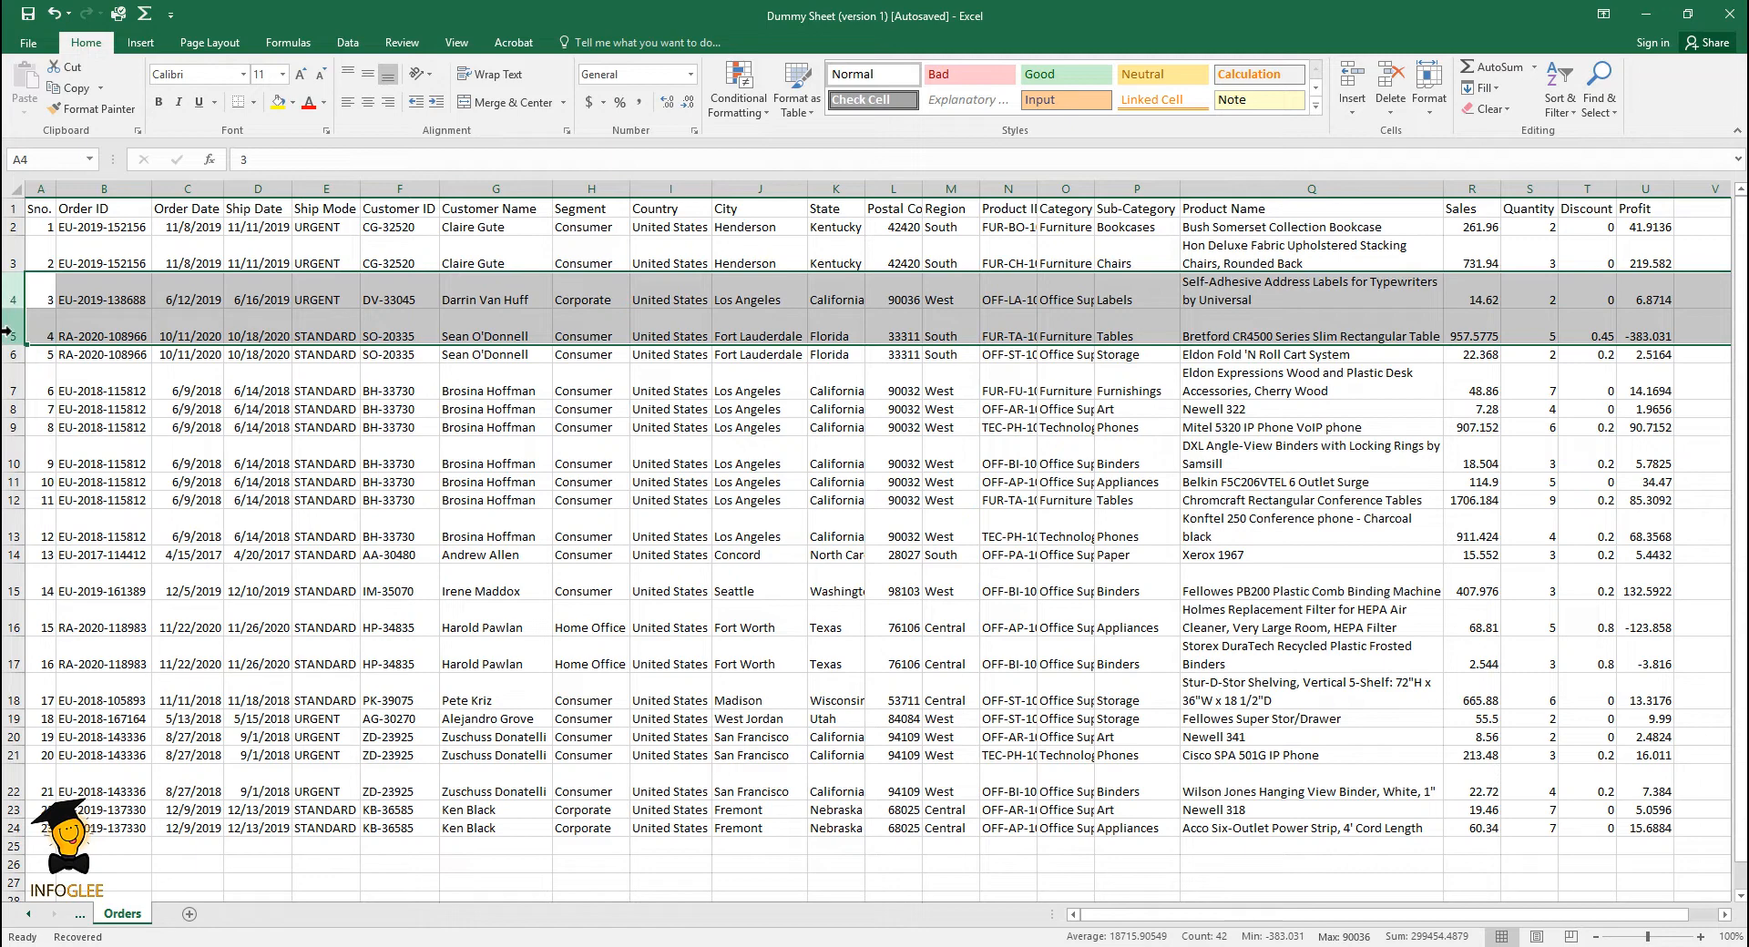
right_click(7, 331)
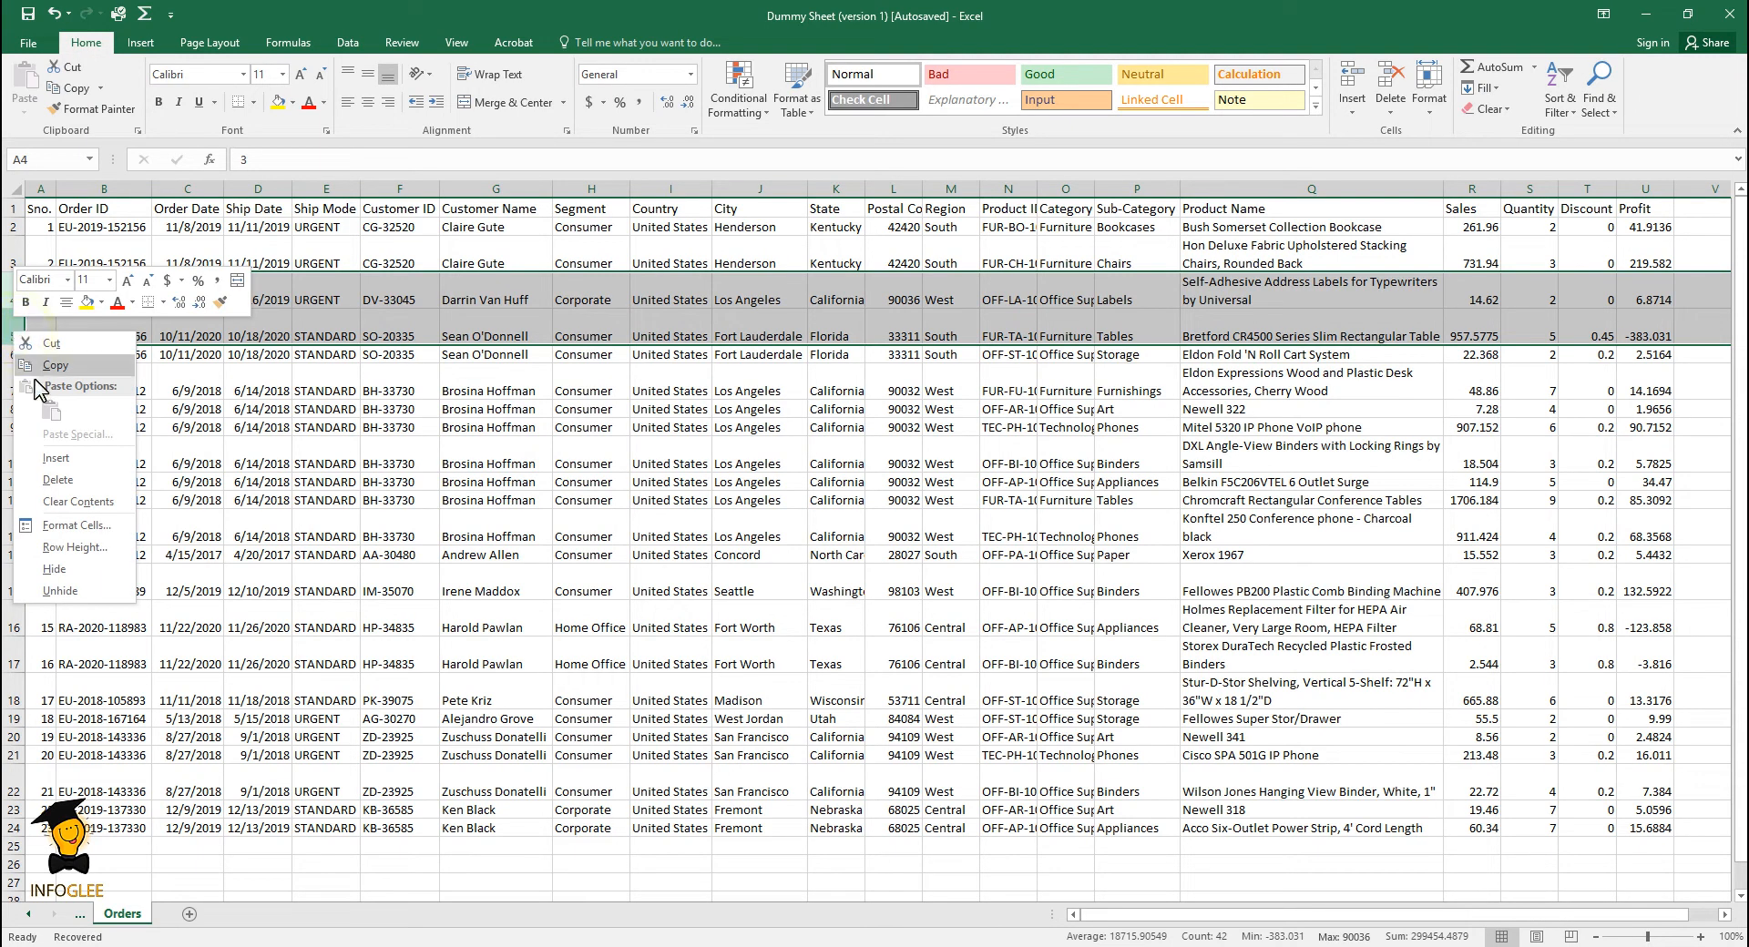
click(56, 568)
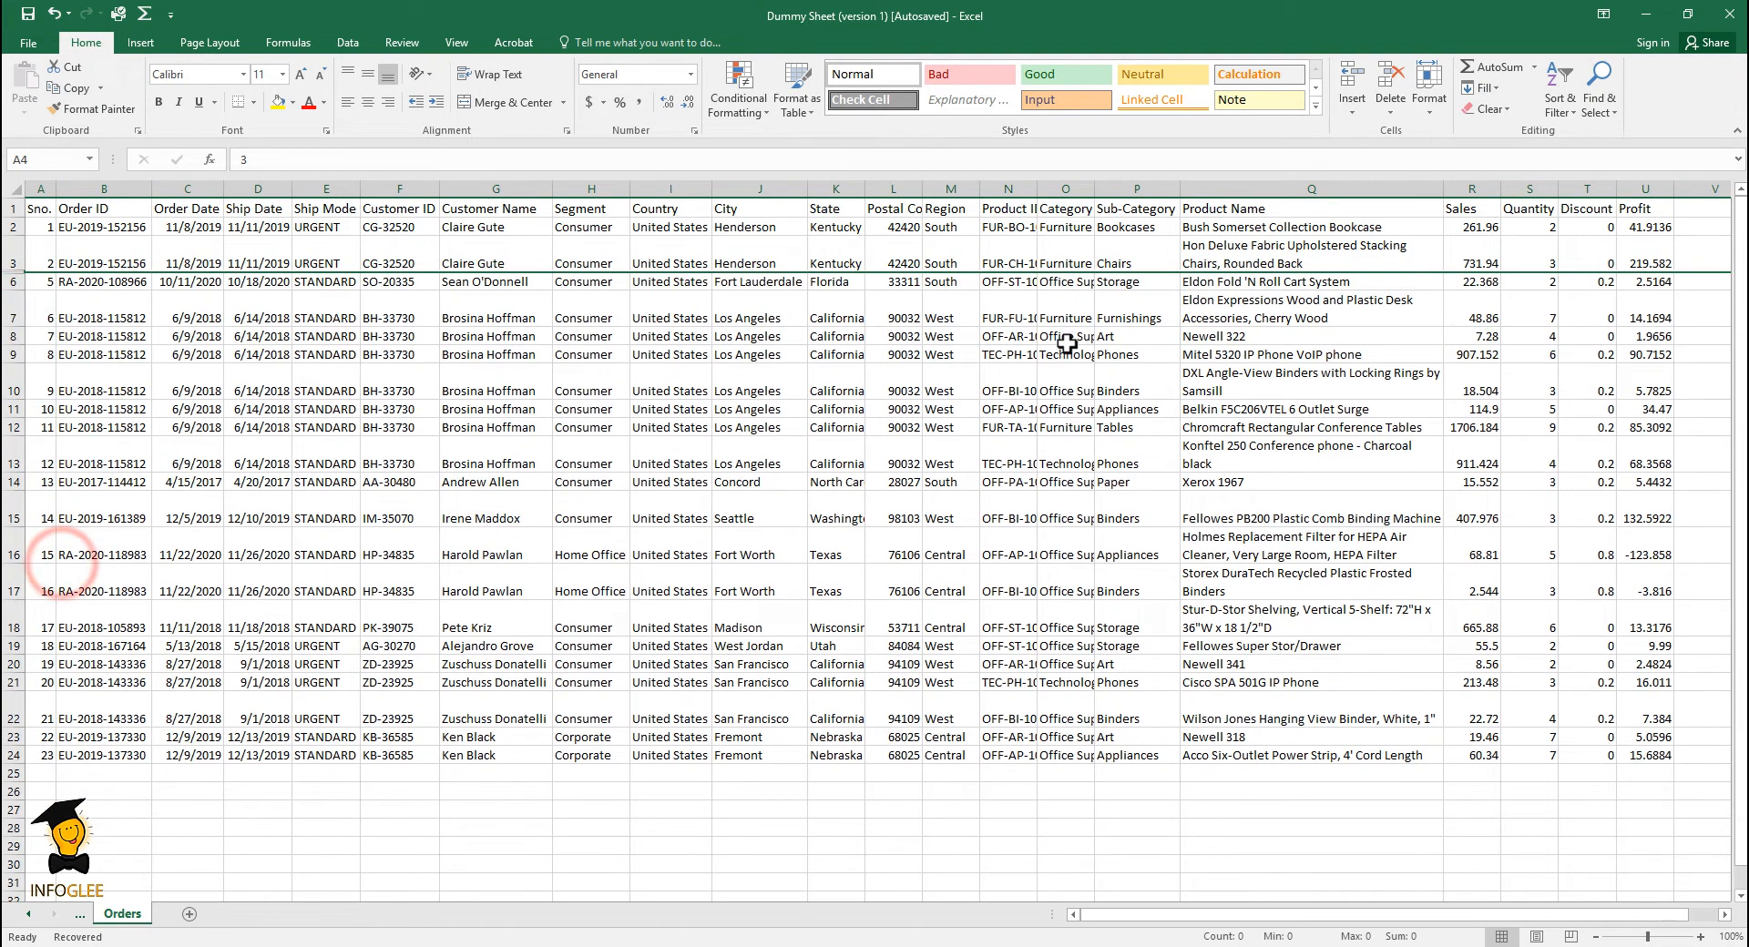
click(792, 310)
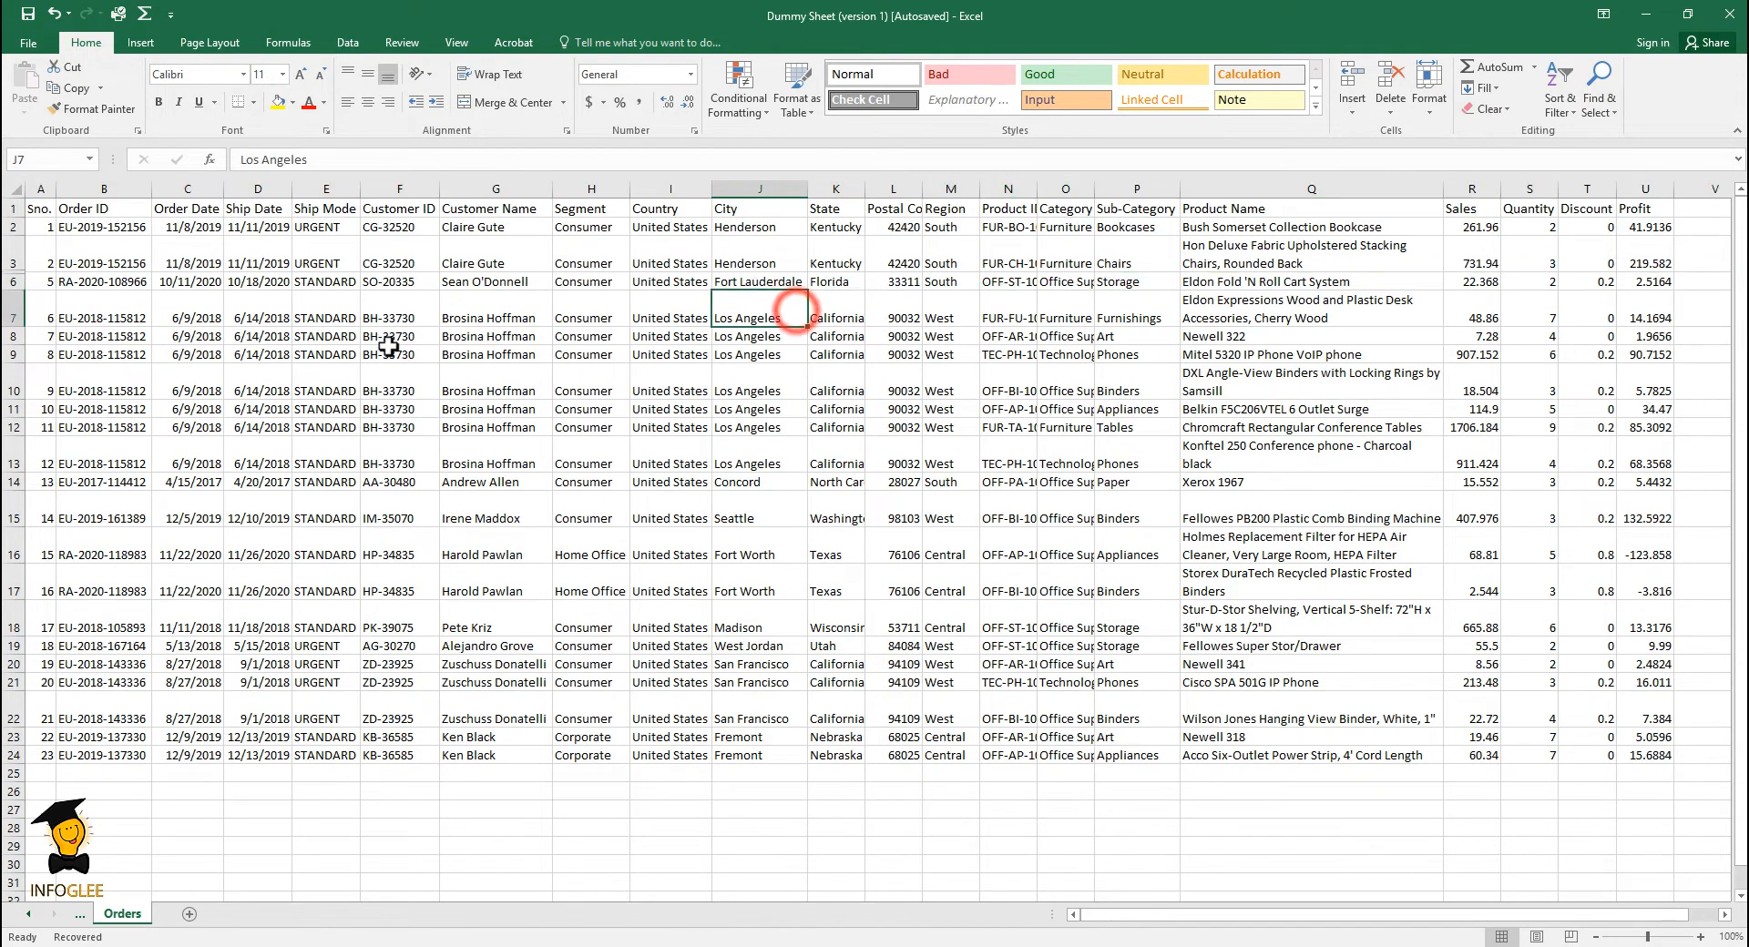
- Unhide the rows between rows 3 and 6
drag(11, 259, 11, 281)
right_click(11, 264)
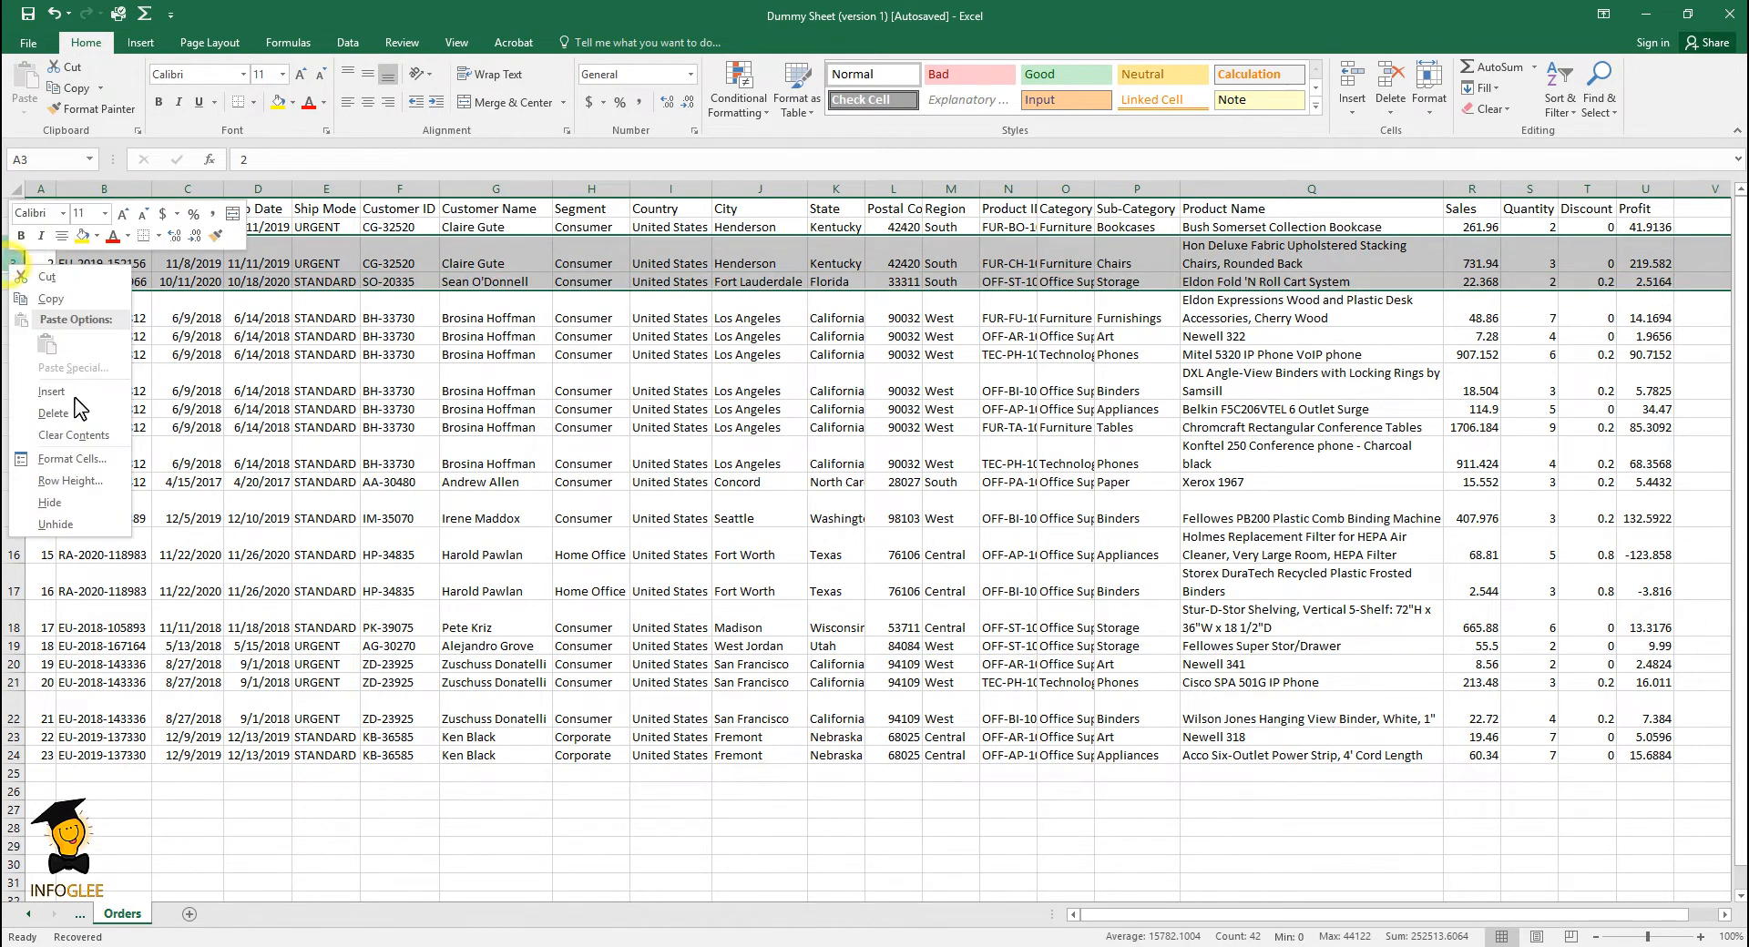
click(73, 526)
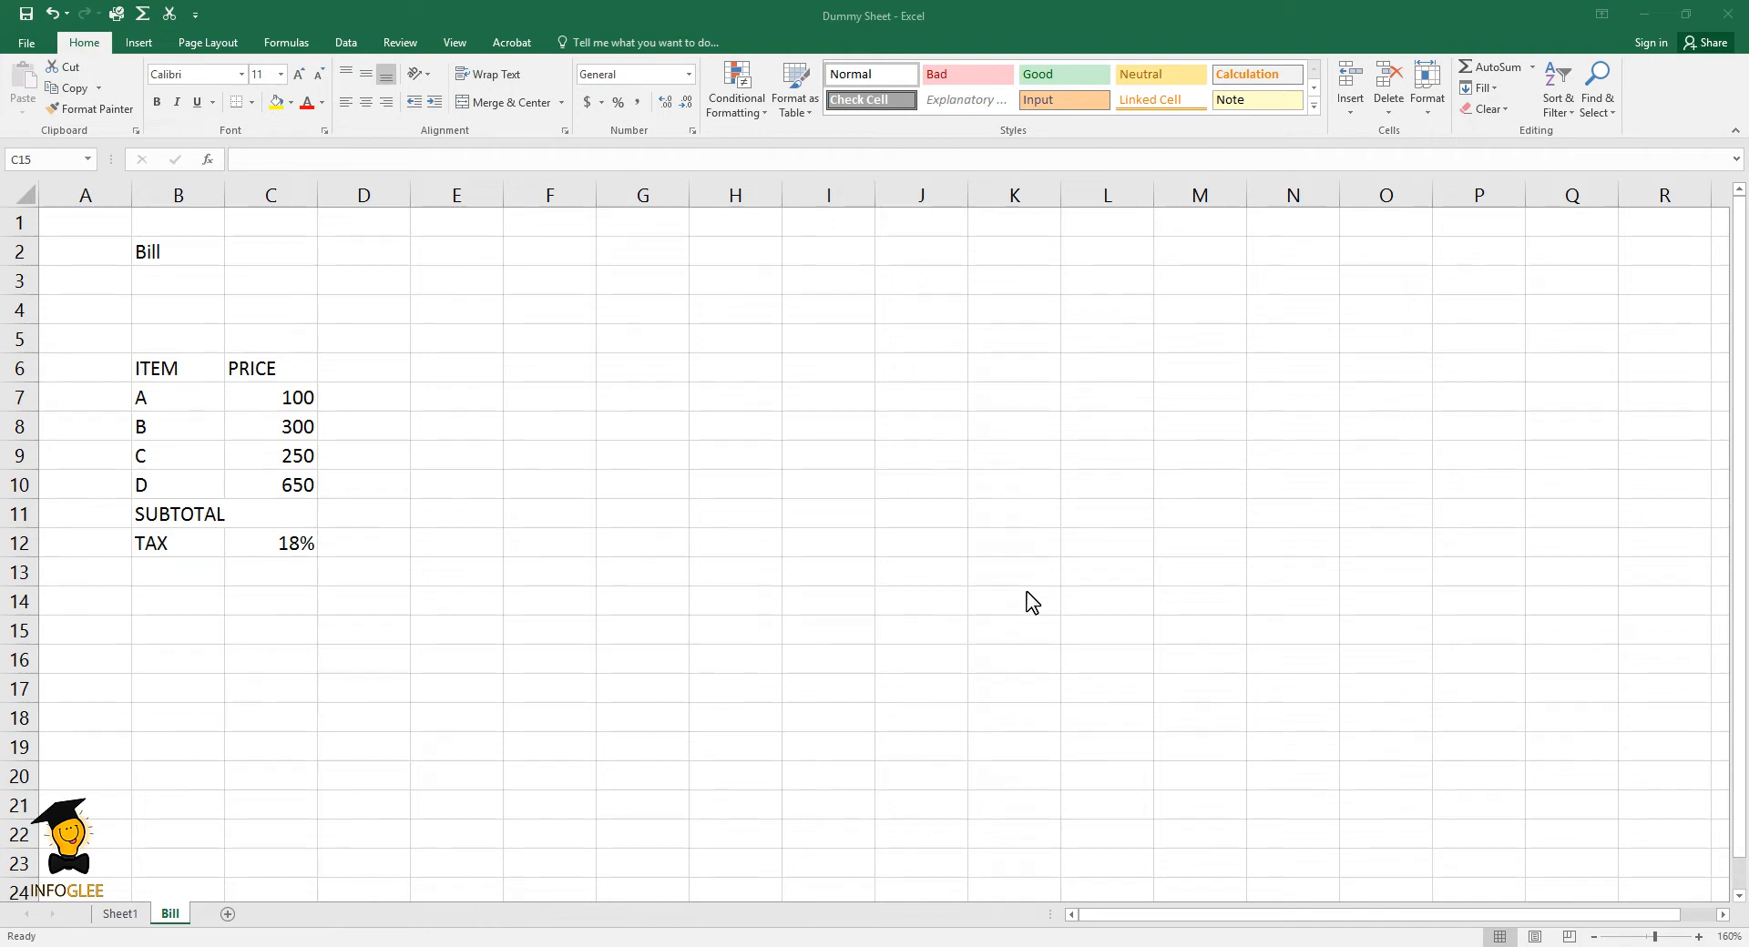
- On the Bill sheet, enter PEMDAS in cell E6 and BODMAS in cell E7
click(461, 369)
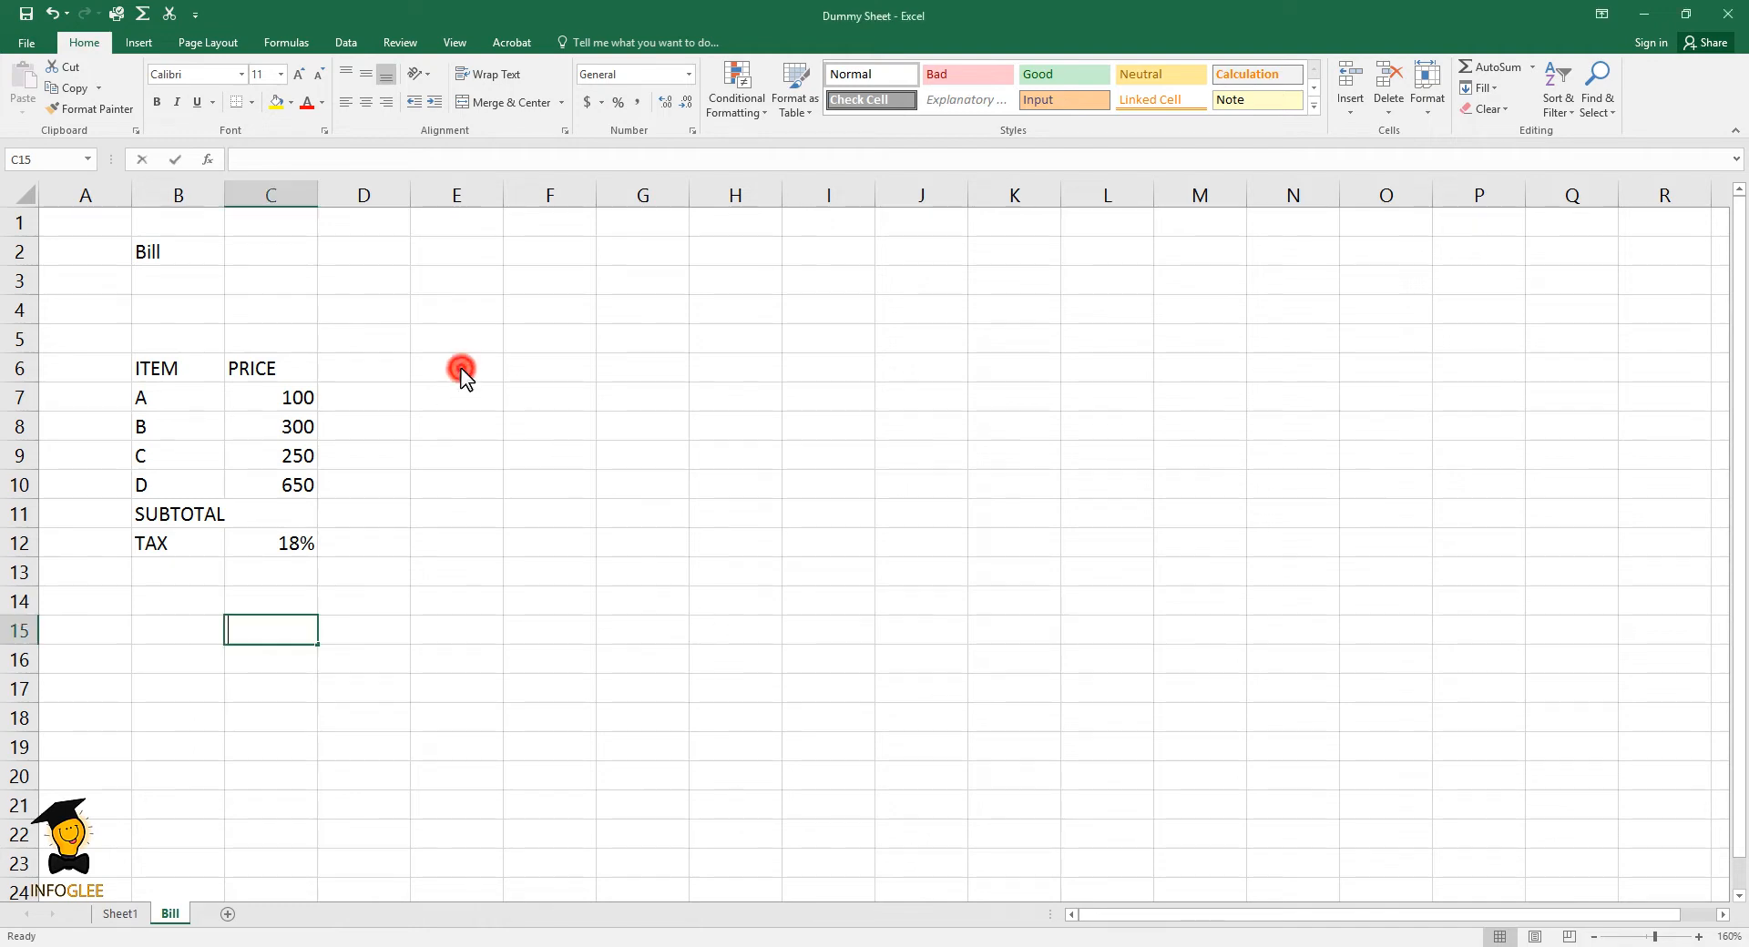
text(P)
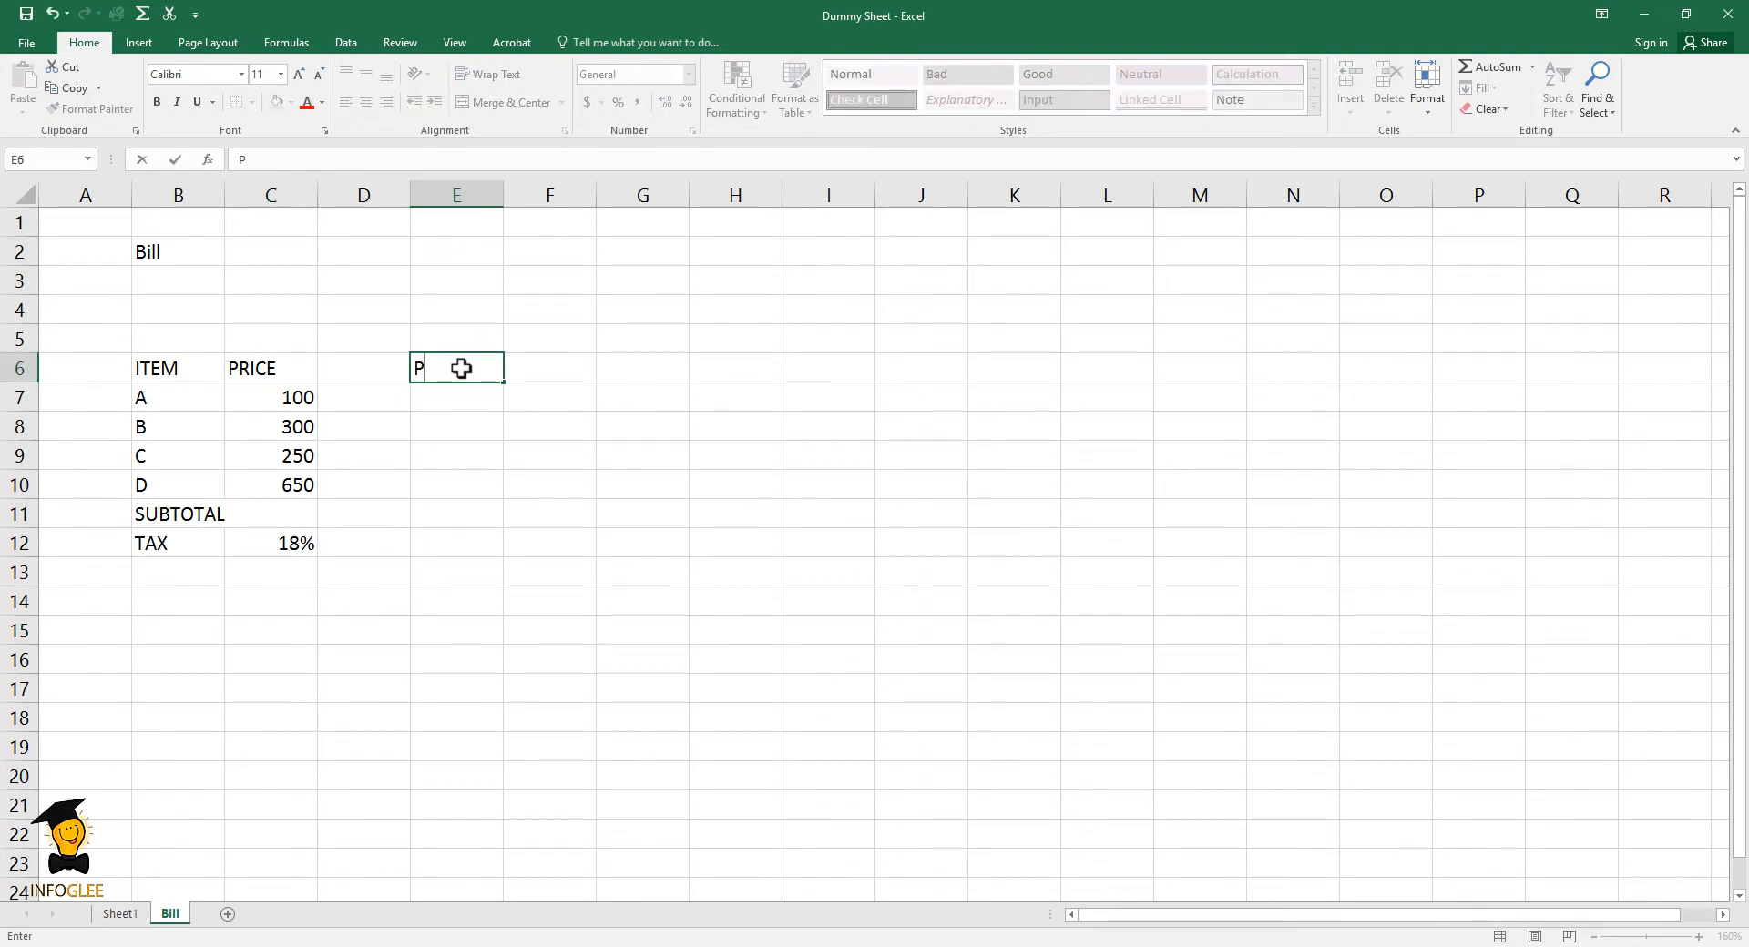
text(EMDAS)
click(473, 405)
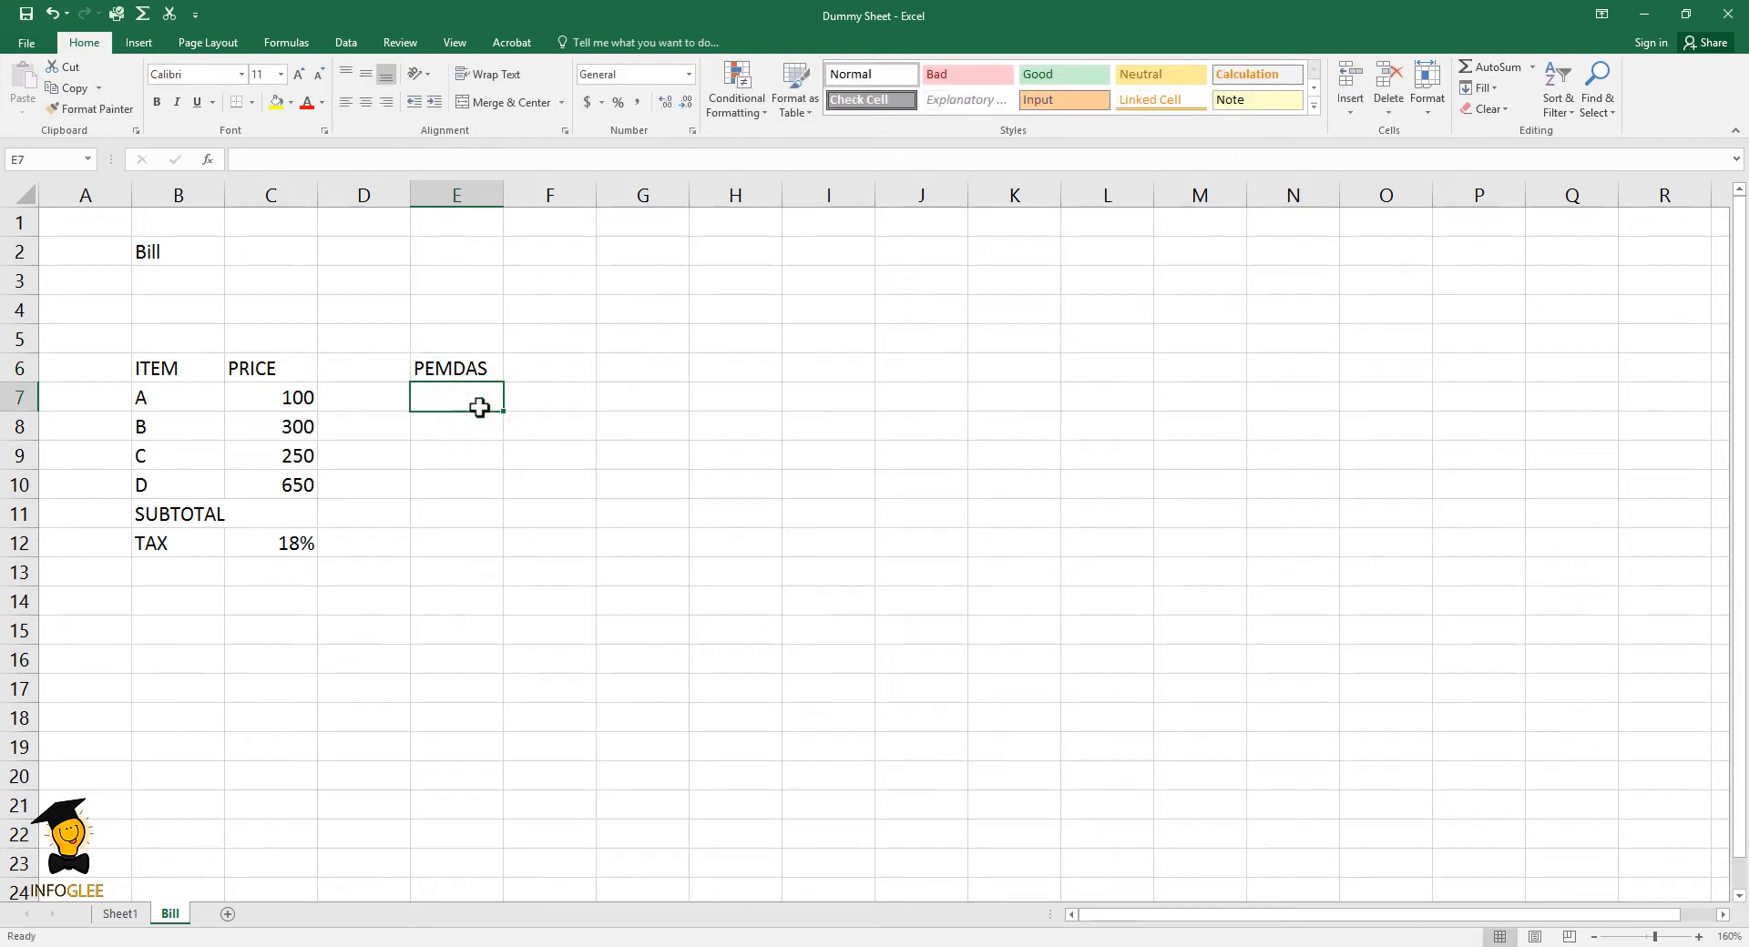
text(BOD)
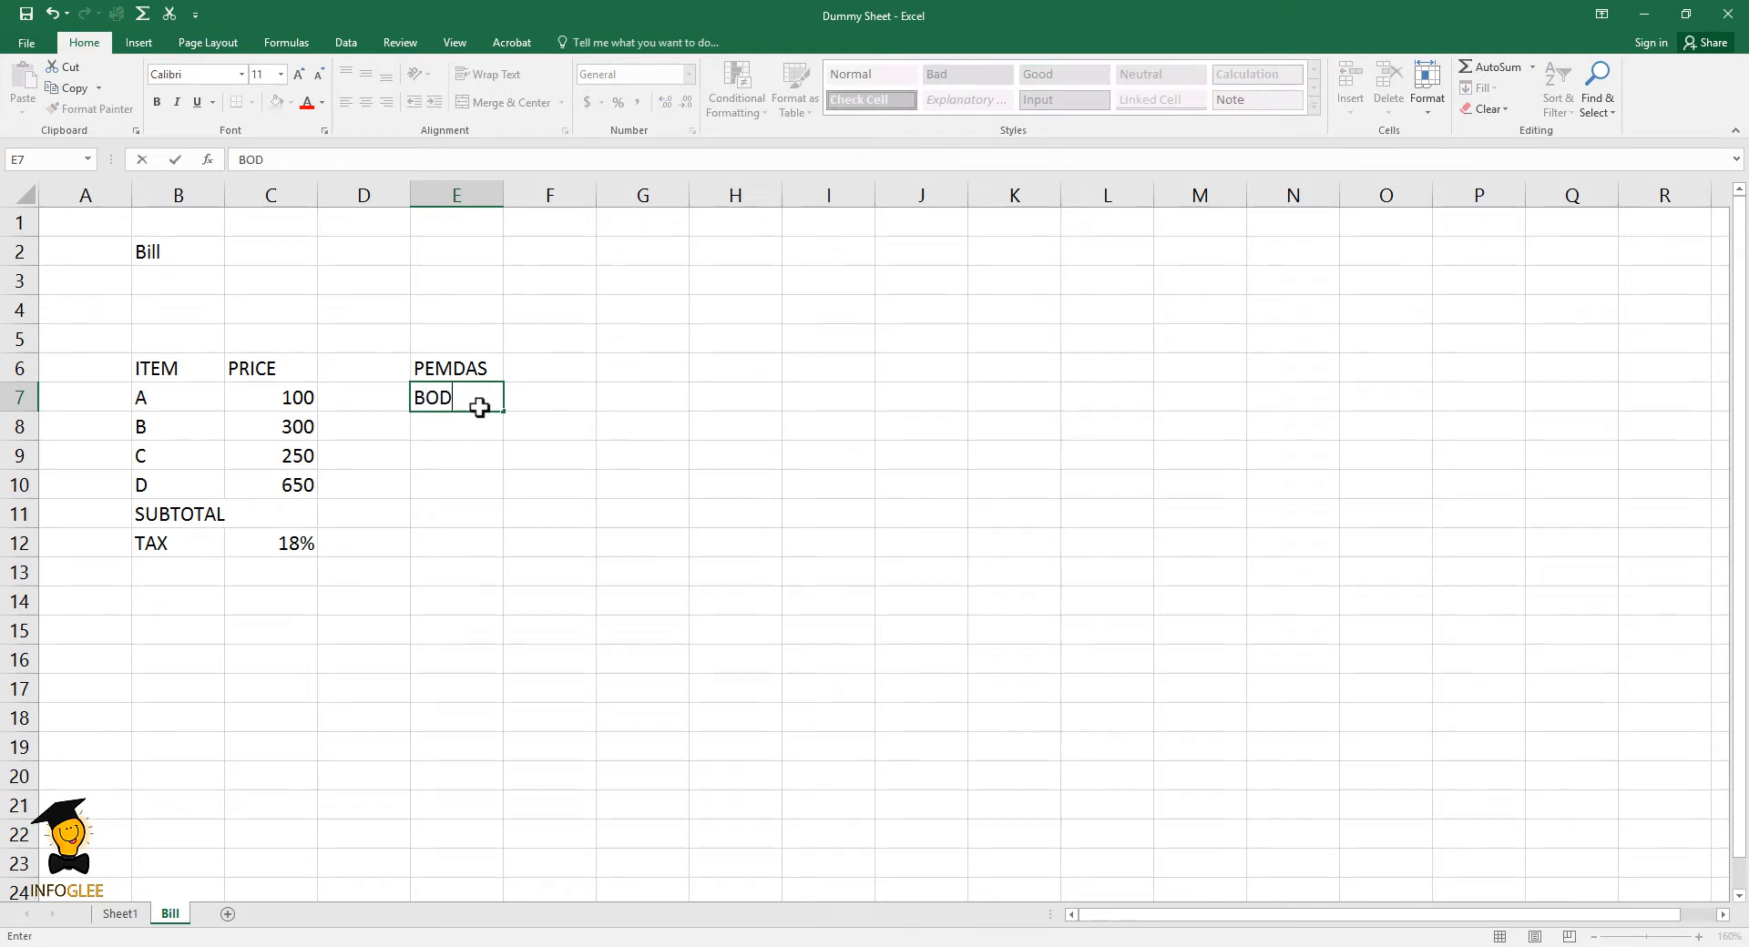
text(MAS)
click(530, 431)
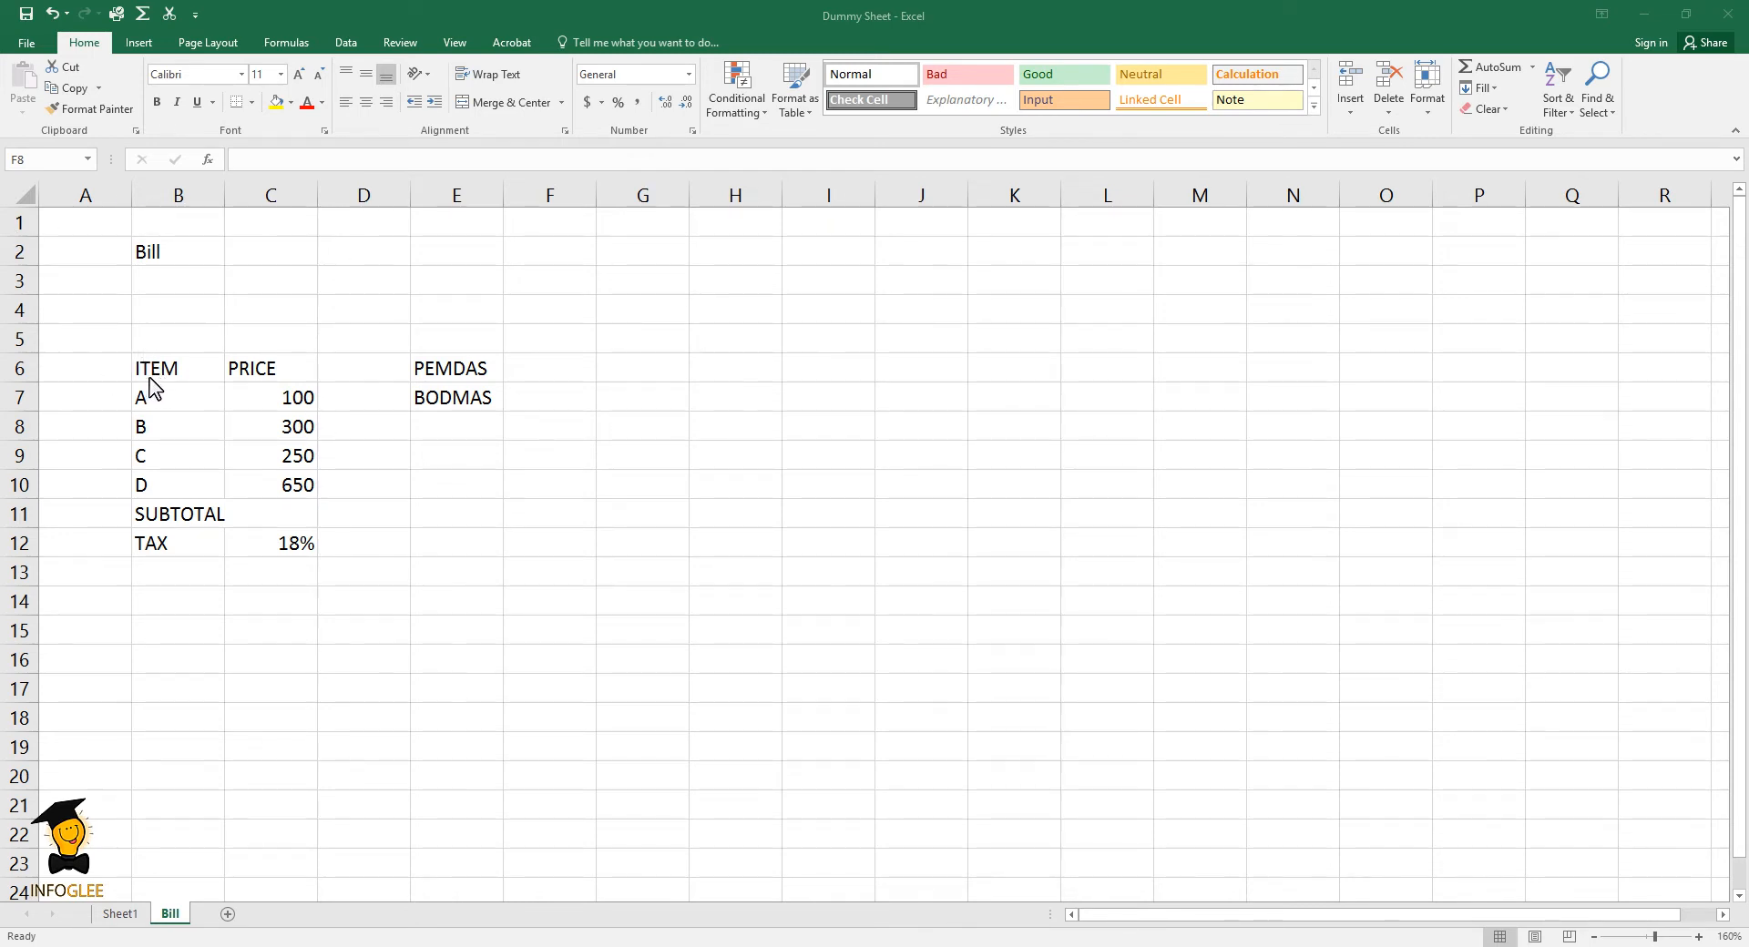
- Change the item column's header in cell B6 to ITEMS
double_click(191, 369)
text(S)
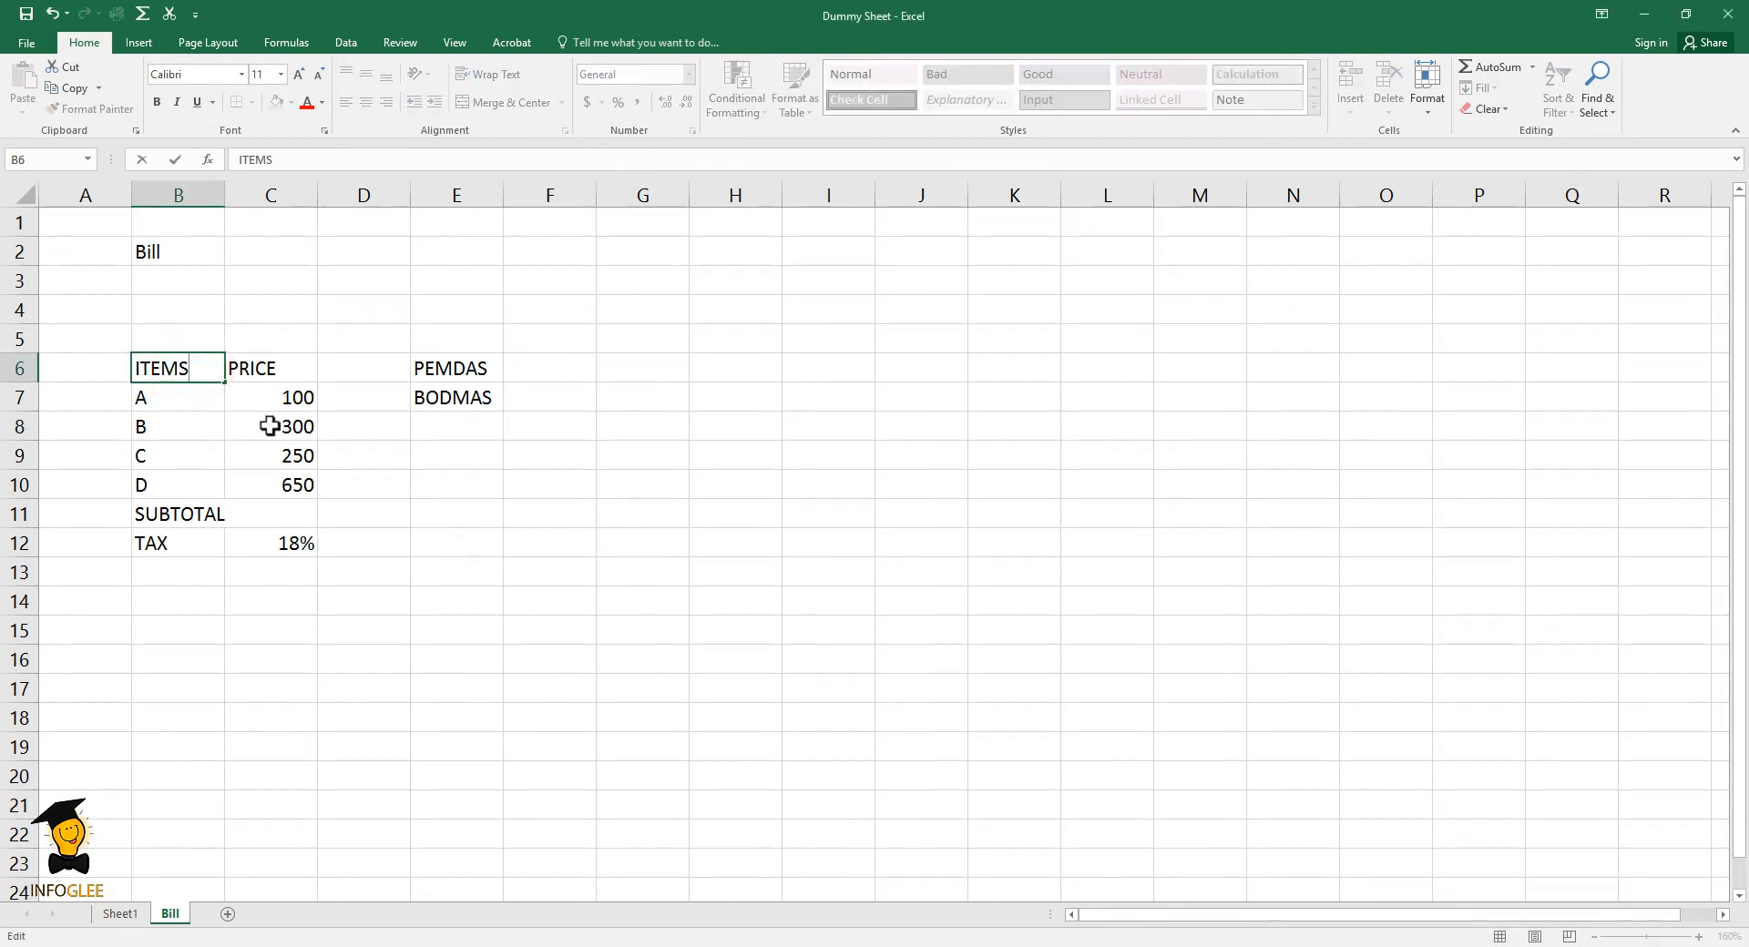
click(270, 426)
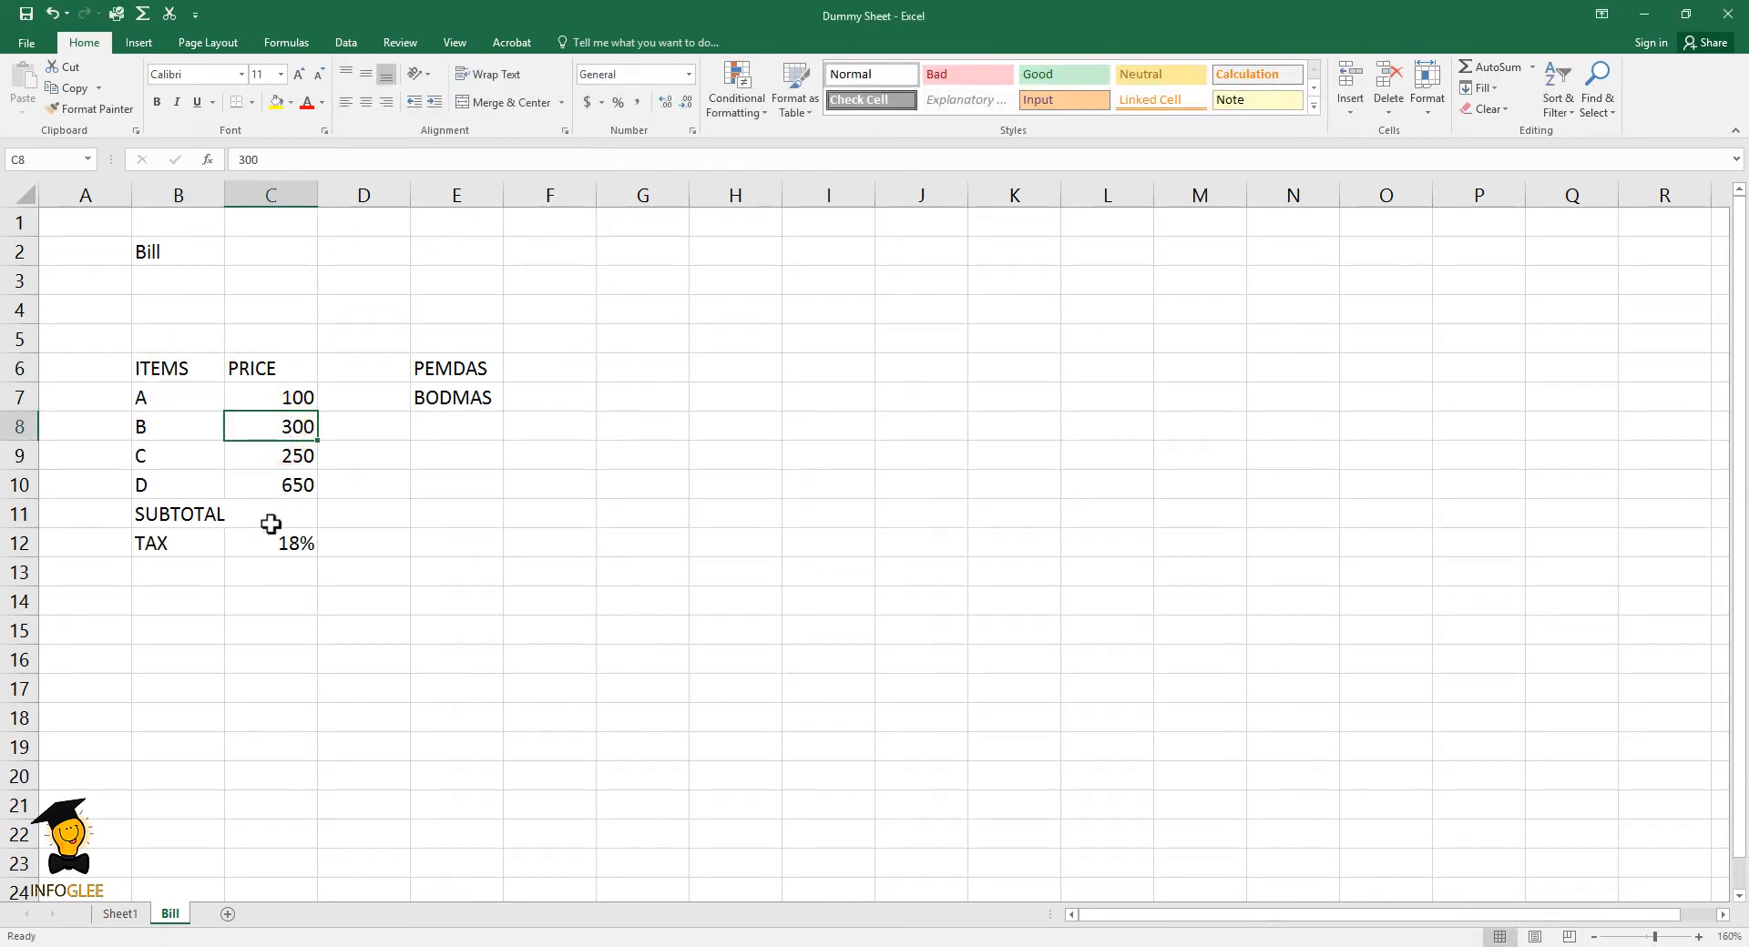
- Enter the label TOTAL in cell B13 below the tax row of the Bill sheet
click(176, 570)
text(T)
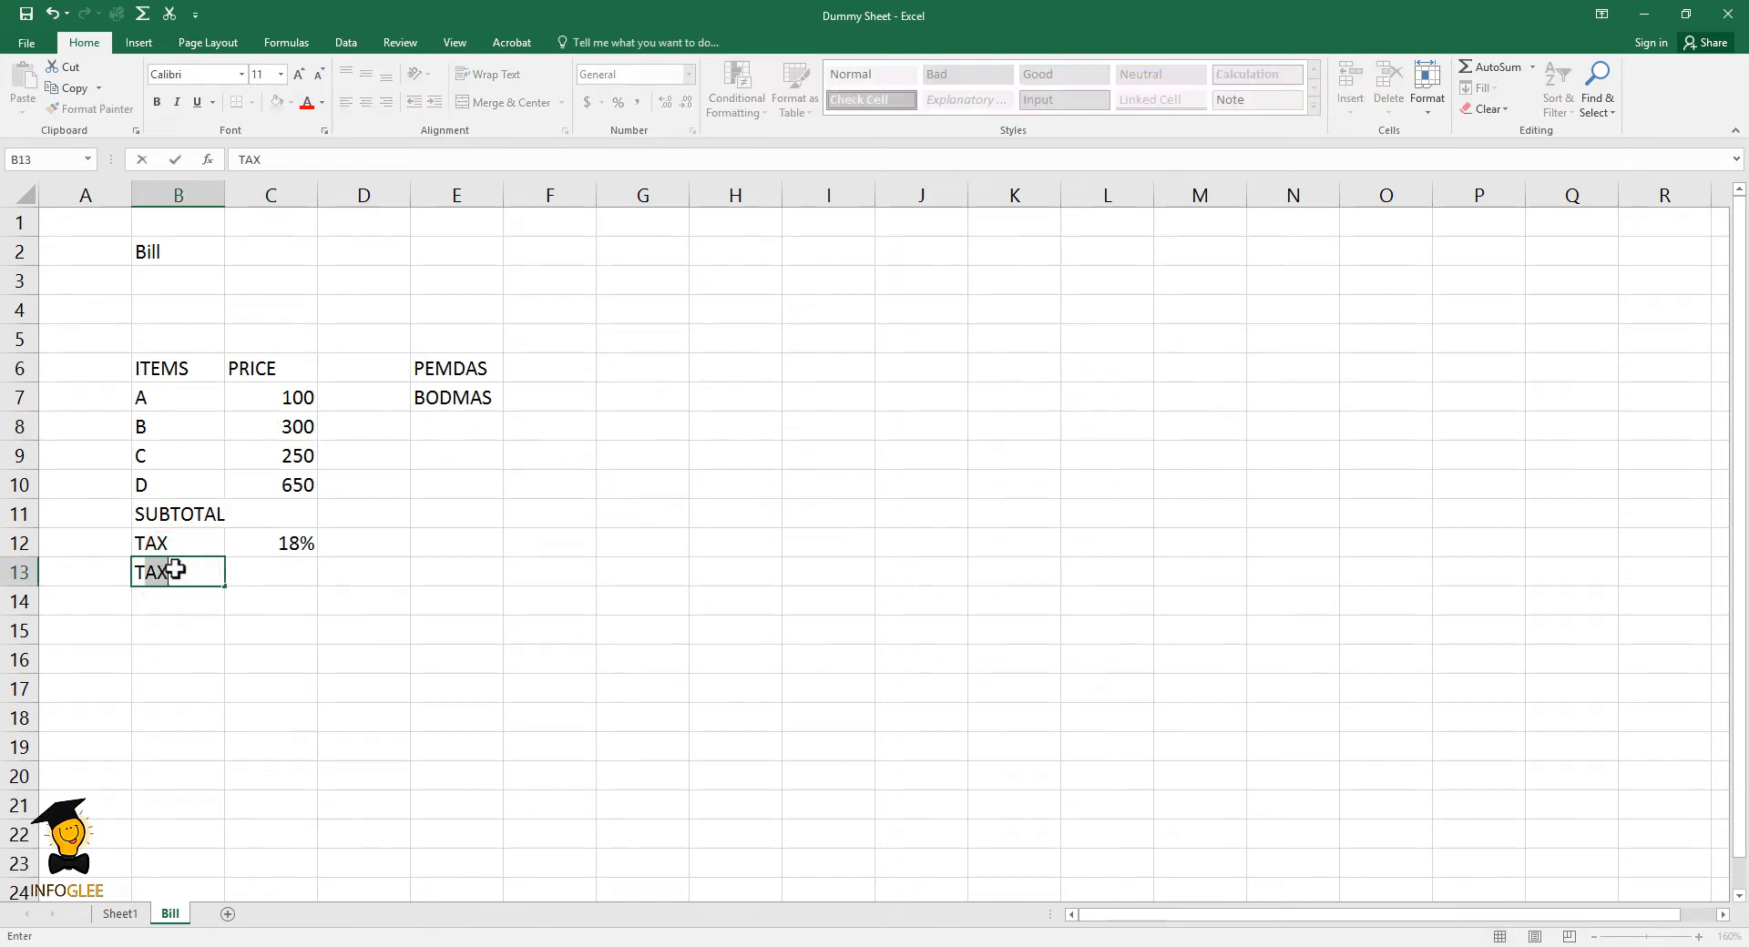
text(OTAL)
click(235, 603)
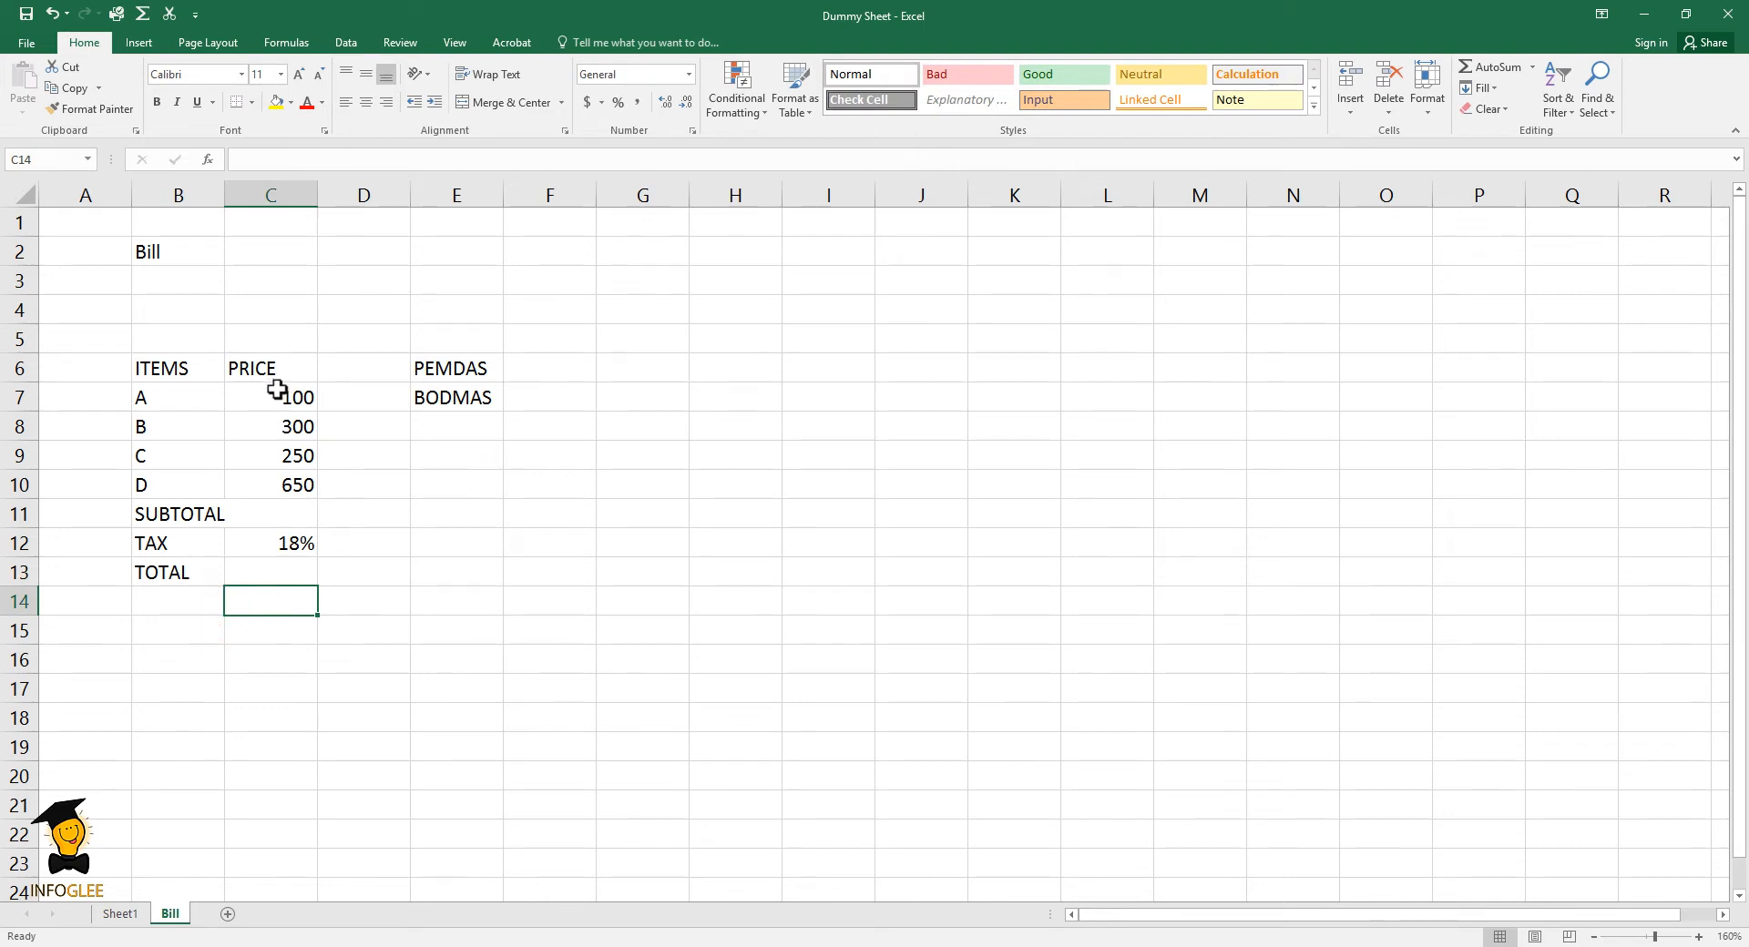
- Sum the item prices in C7:C10 with AutoSum to fill the subtotal in cell C11
drag(274, 398, 275, 484)
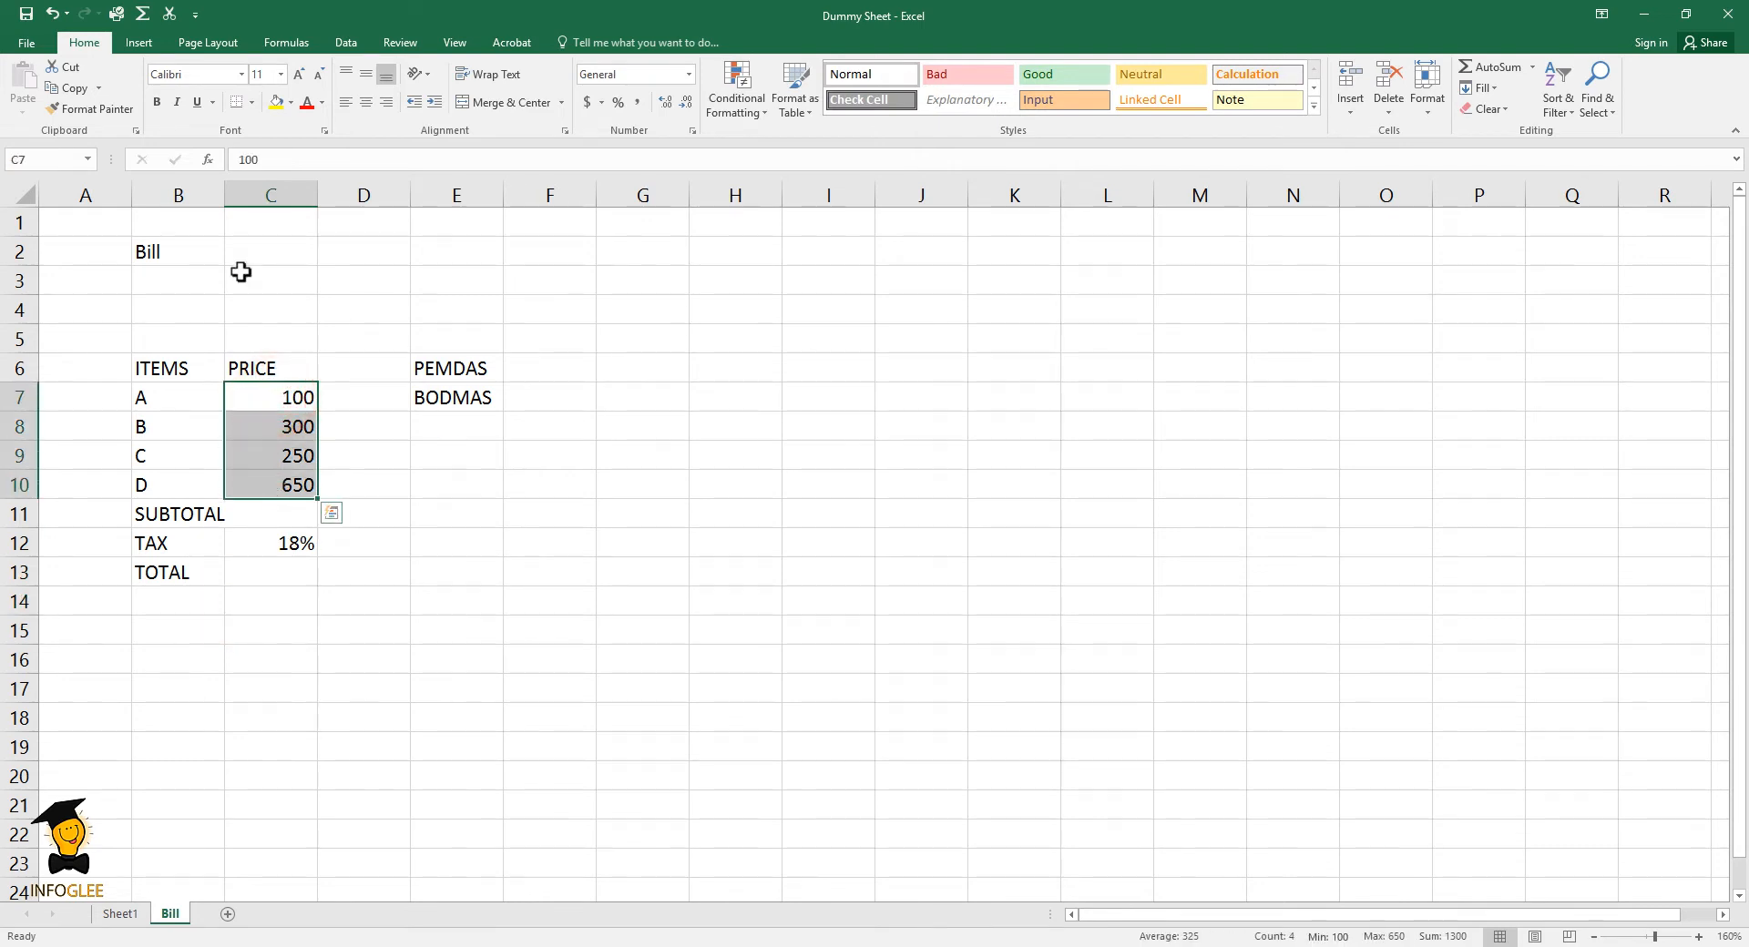
click(142, 13)
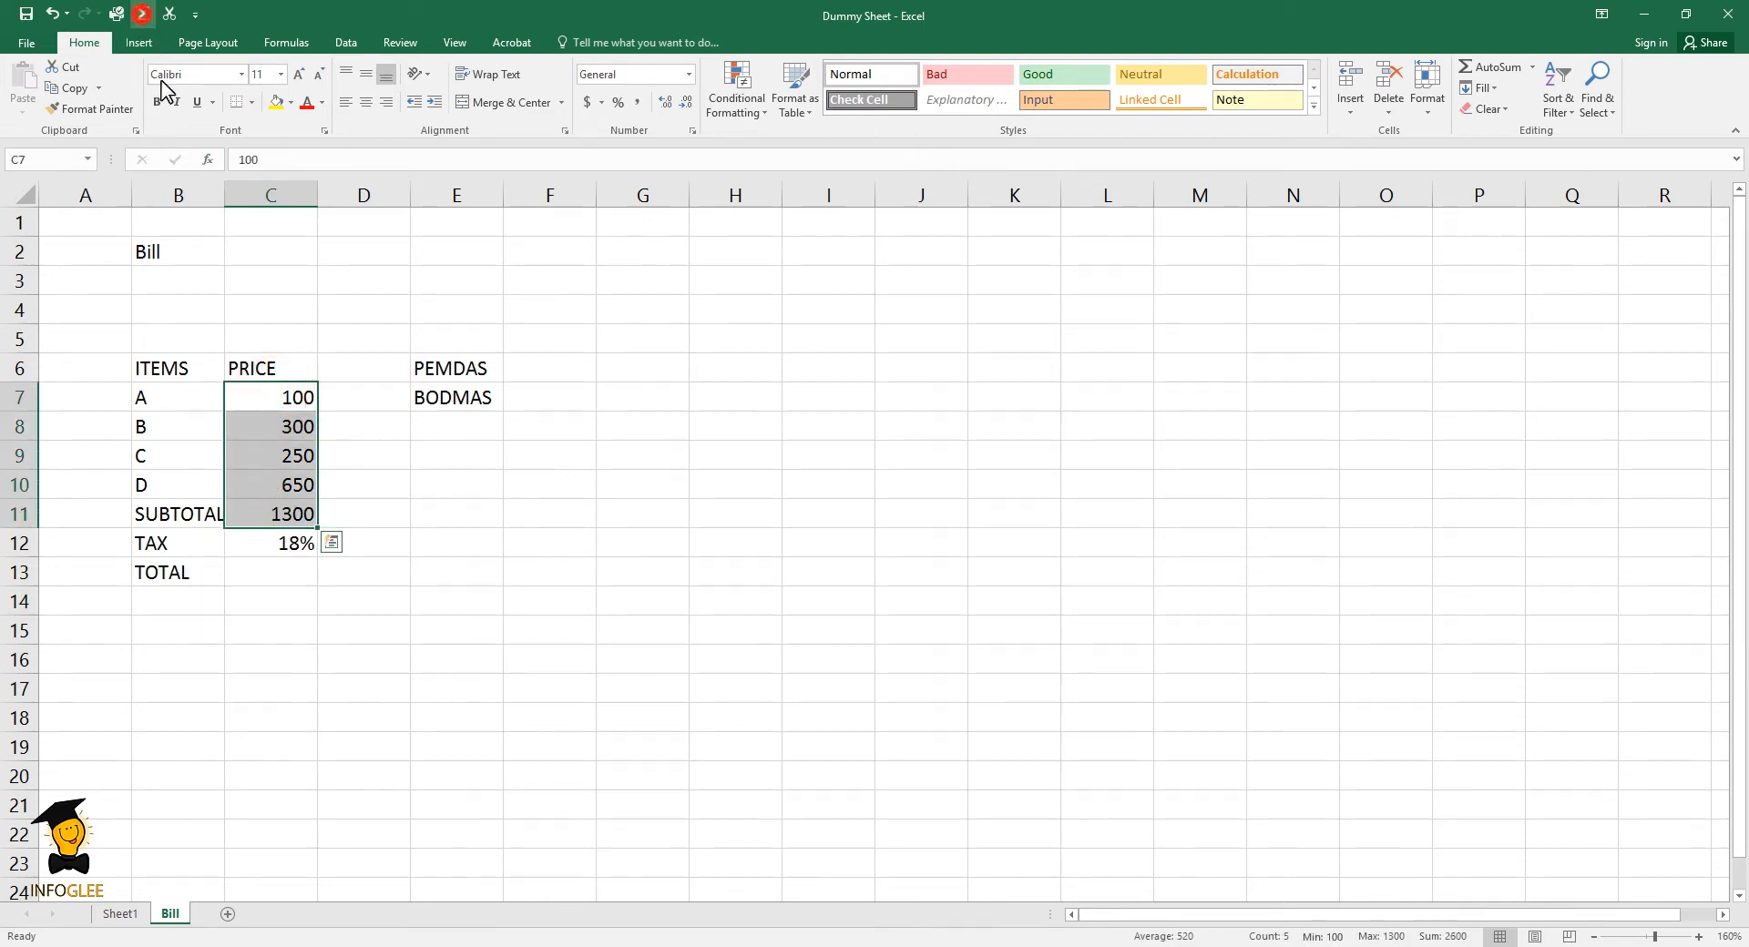
click(273, 510)
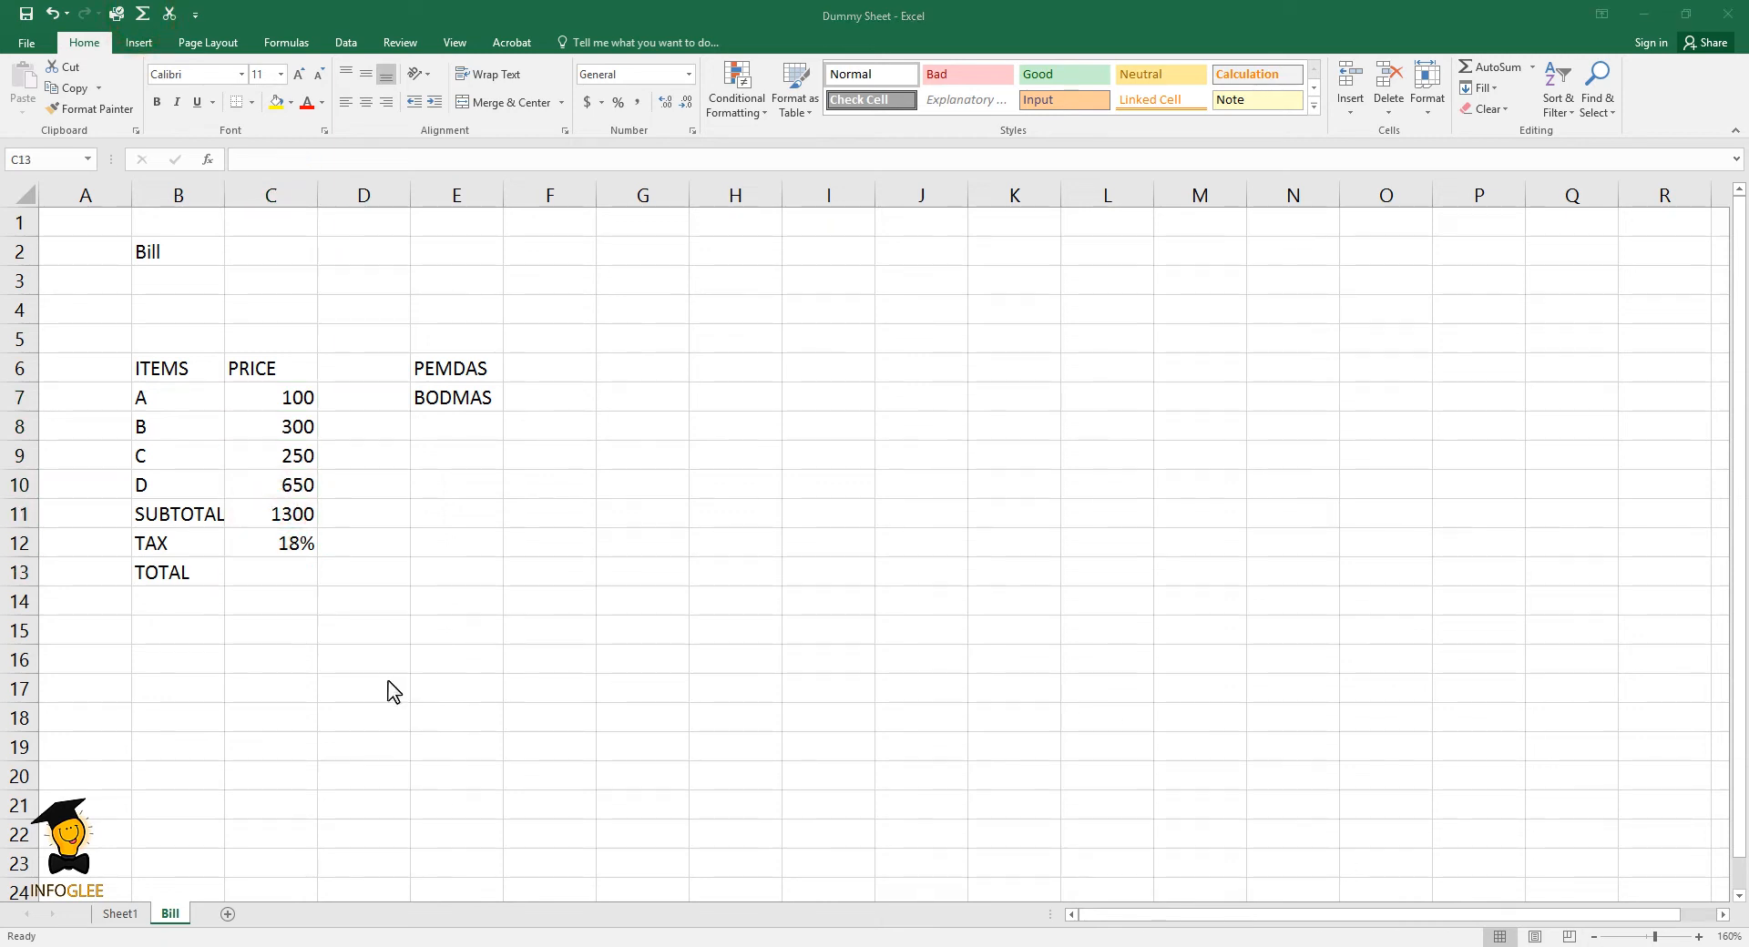
- Enter the formula =C11*C12 in the total cell C13 to multiply the subtotal by the tax rate
click(261, 568)
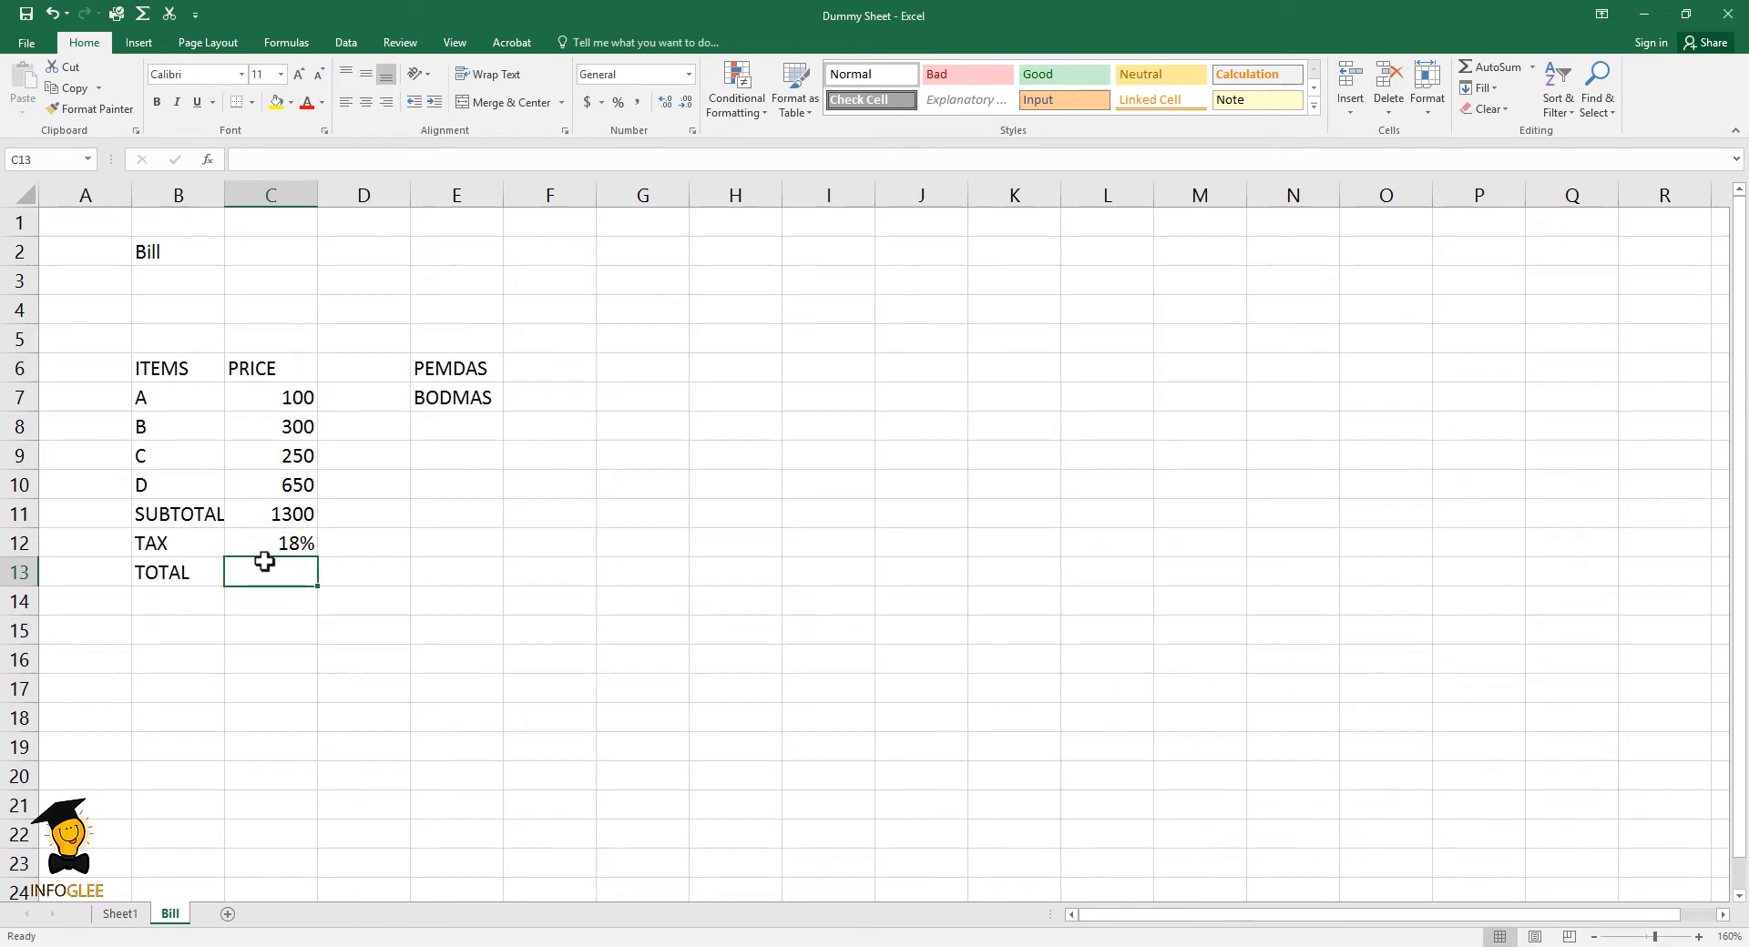
text(=)
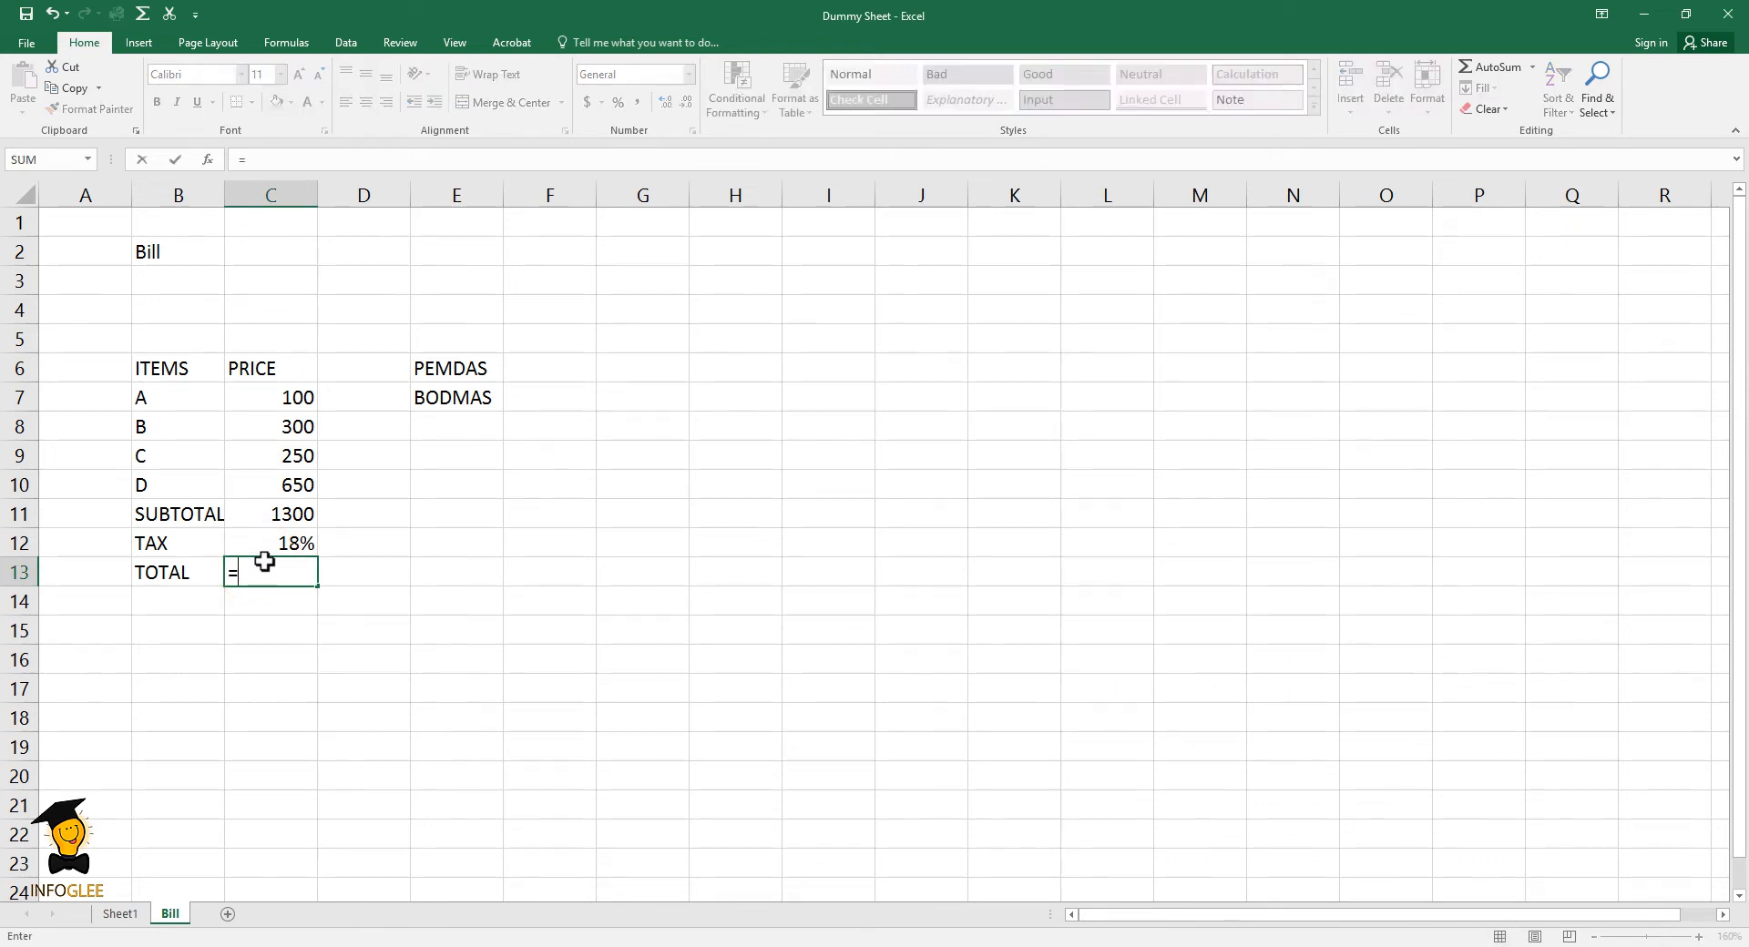
click(270, 515)
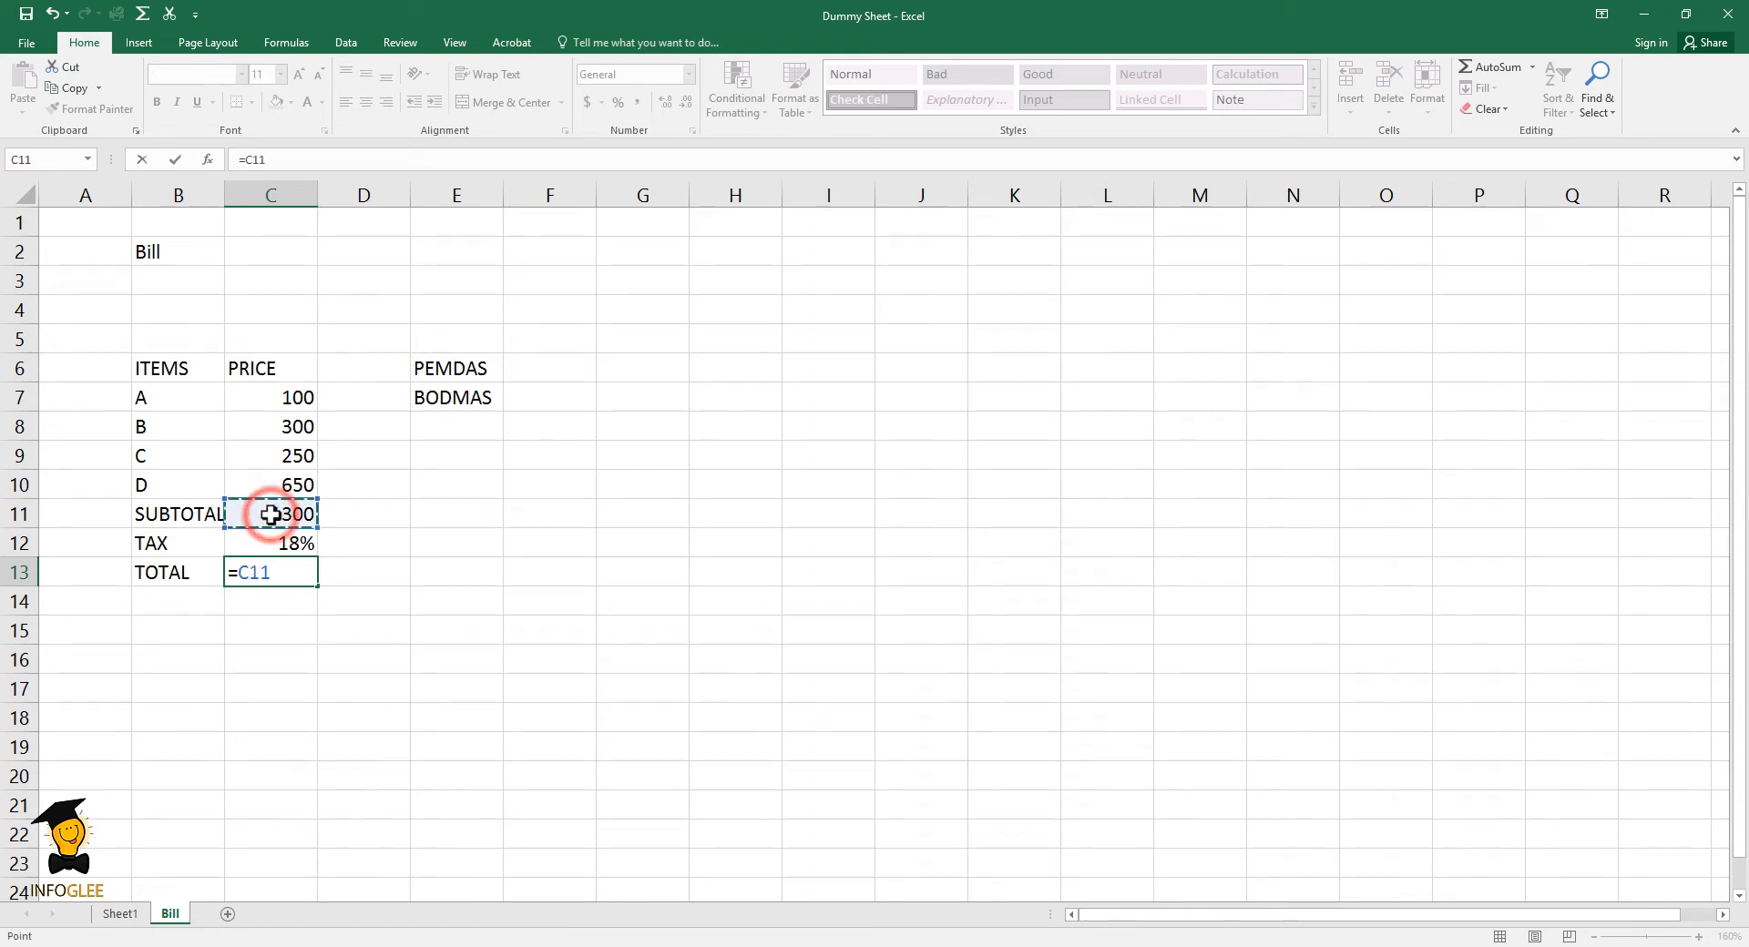
text(*)
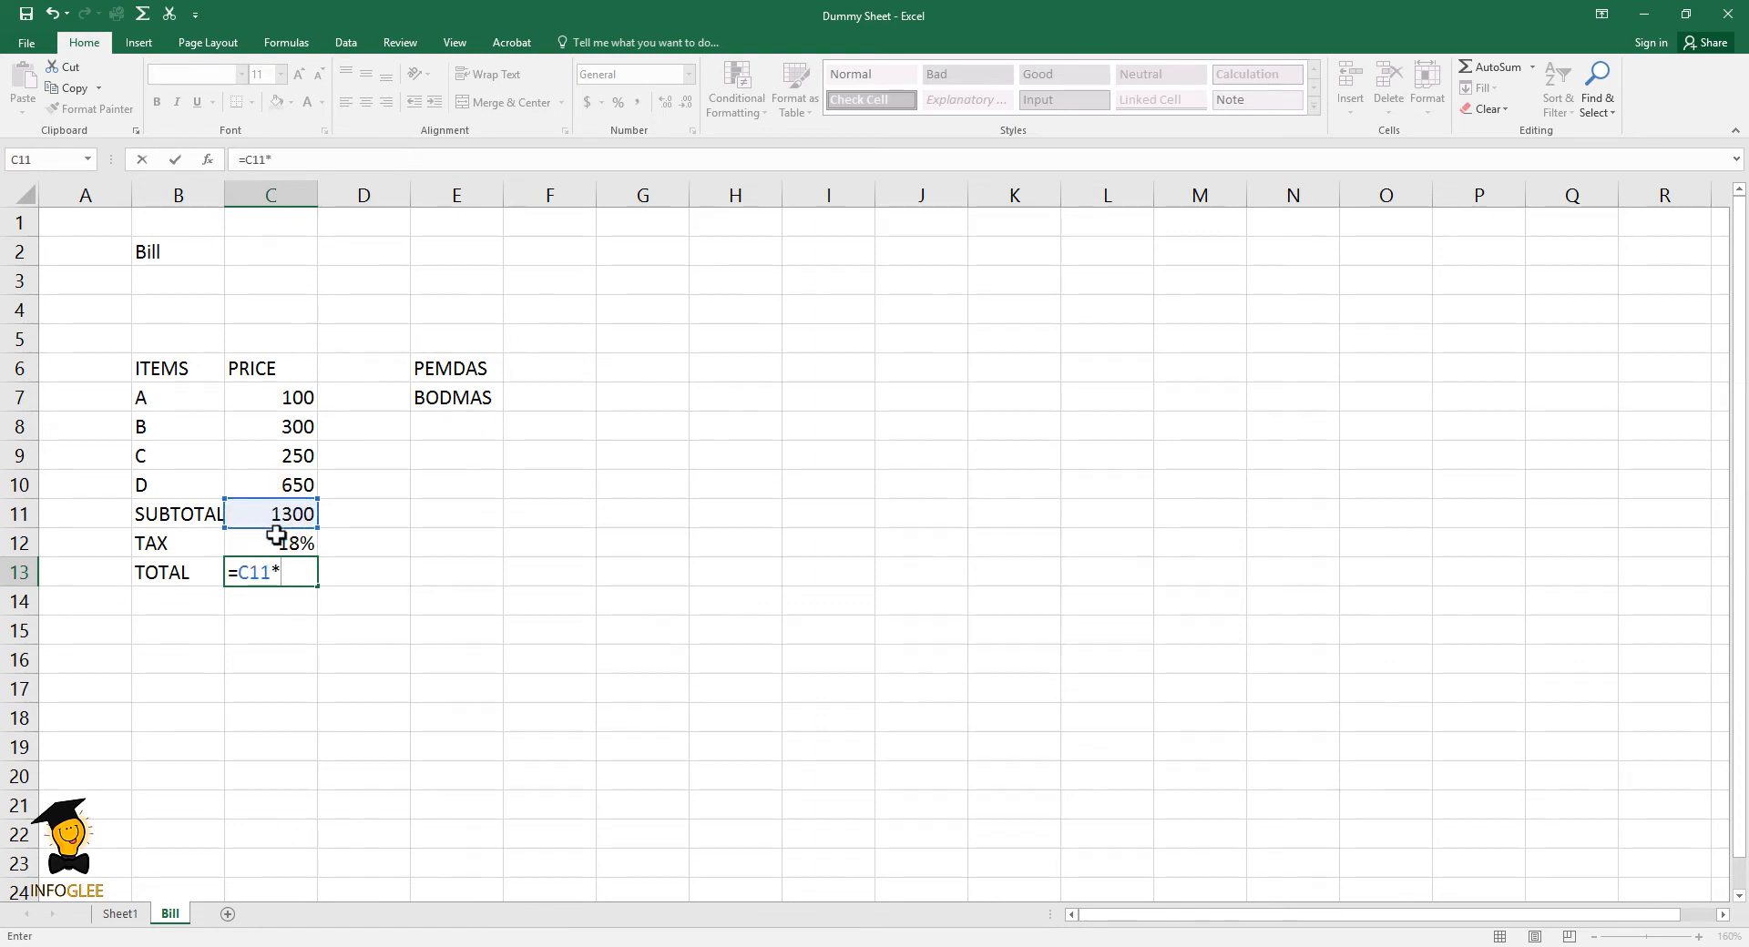
click(276, 542)
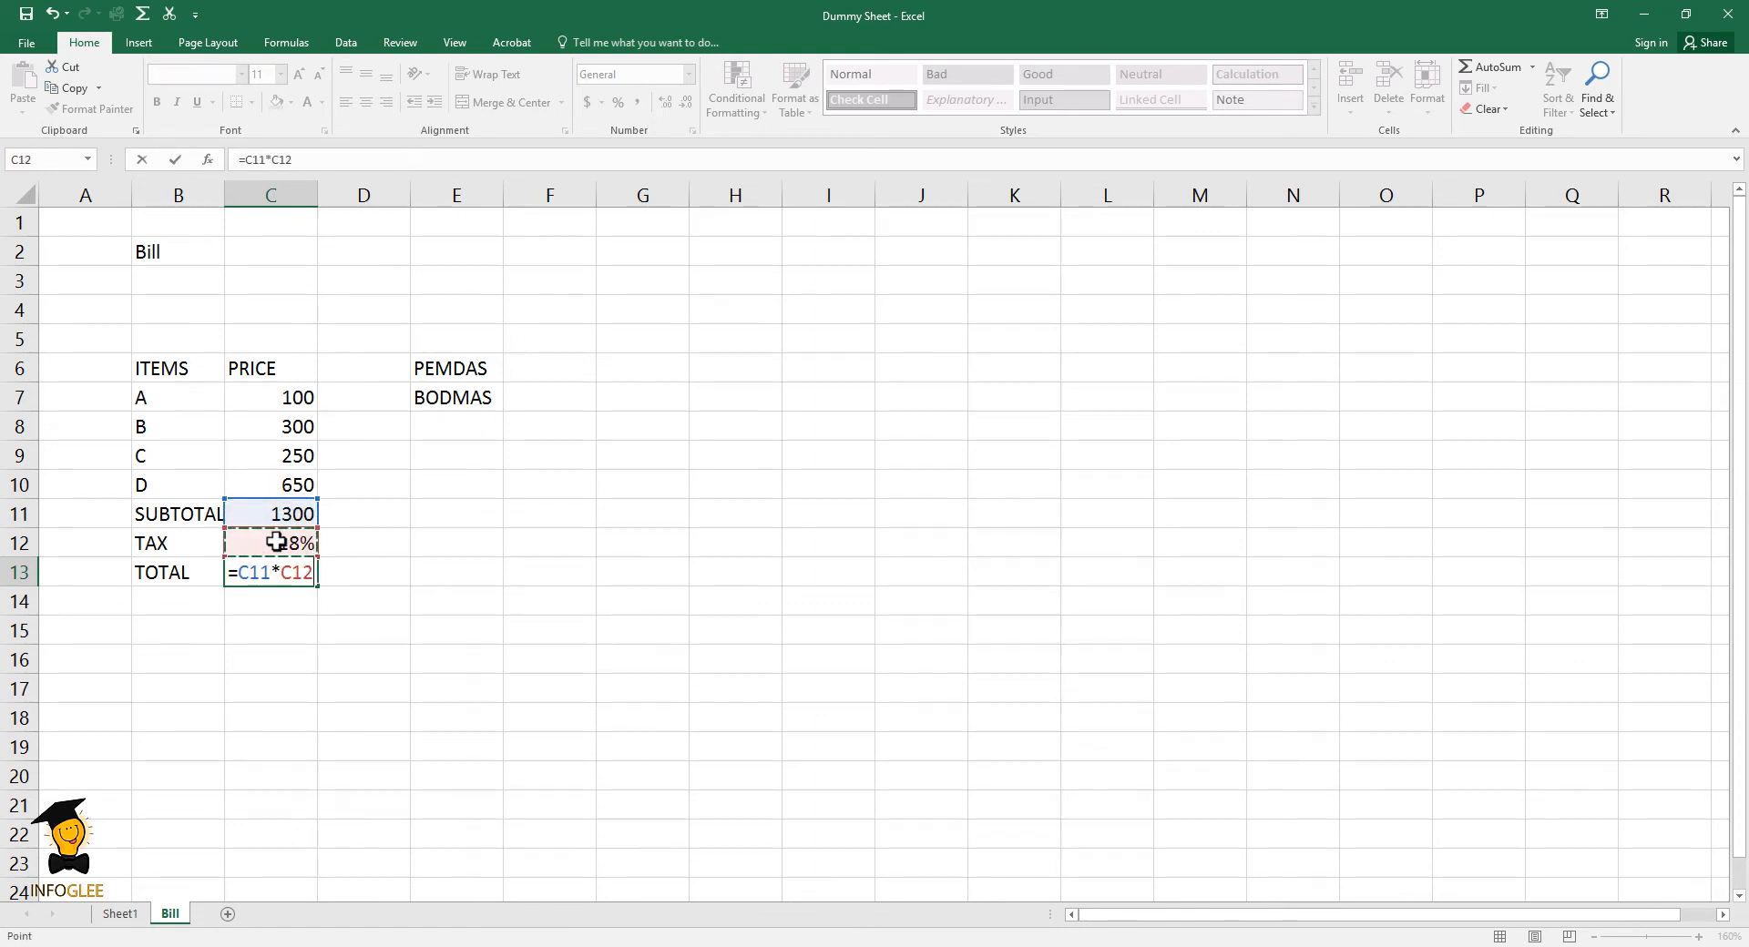
key(Return)
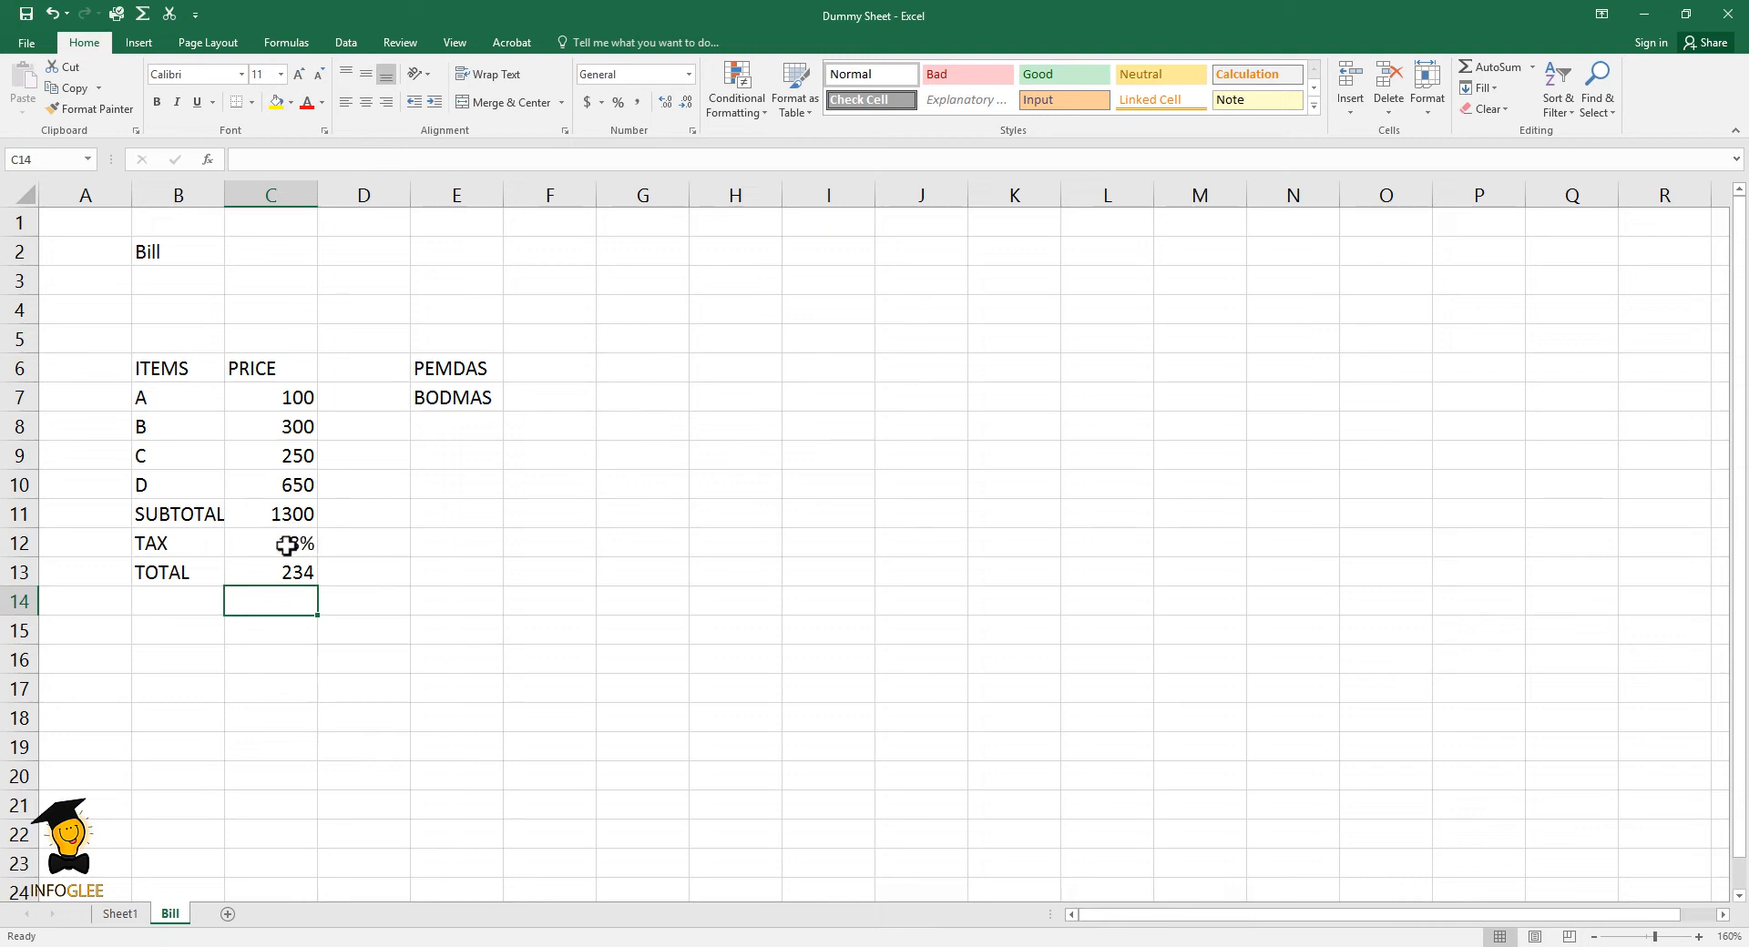
- Clear the total cell C13 and enter the formula =C11*C12+1 in it
click(293, 574)
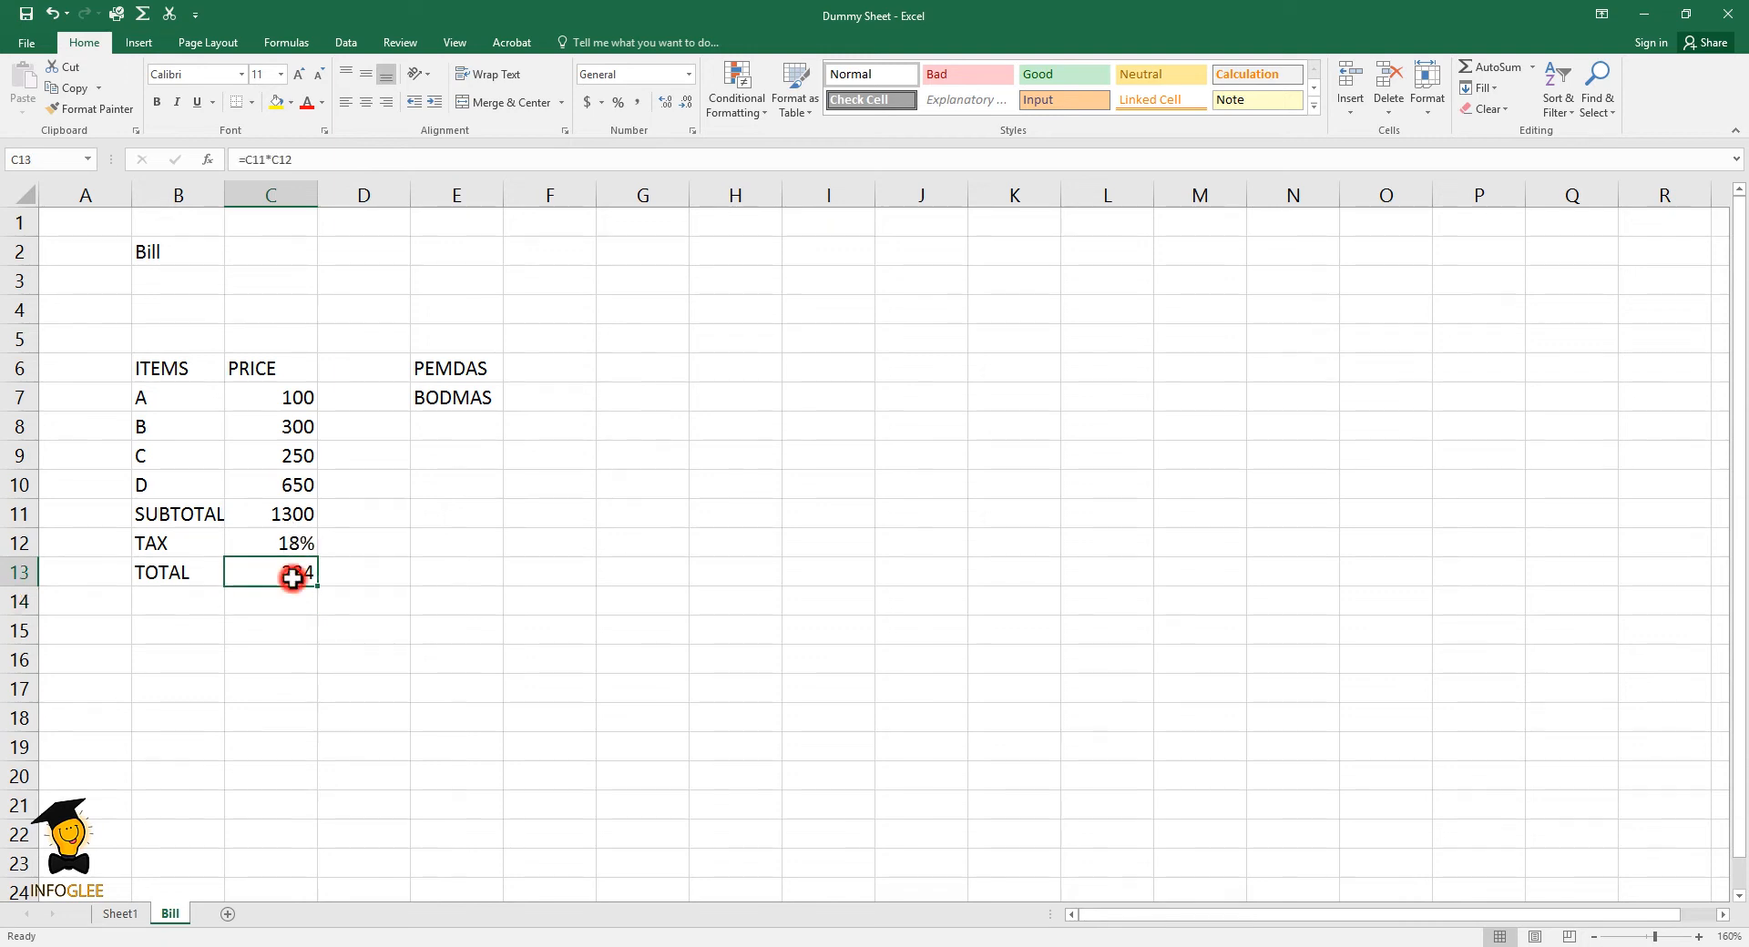
key(alt+m)
key(Delete)
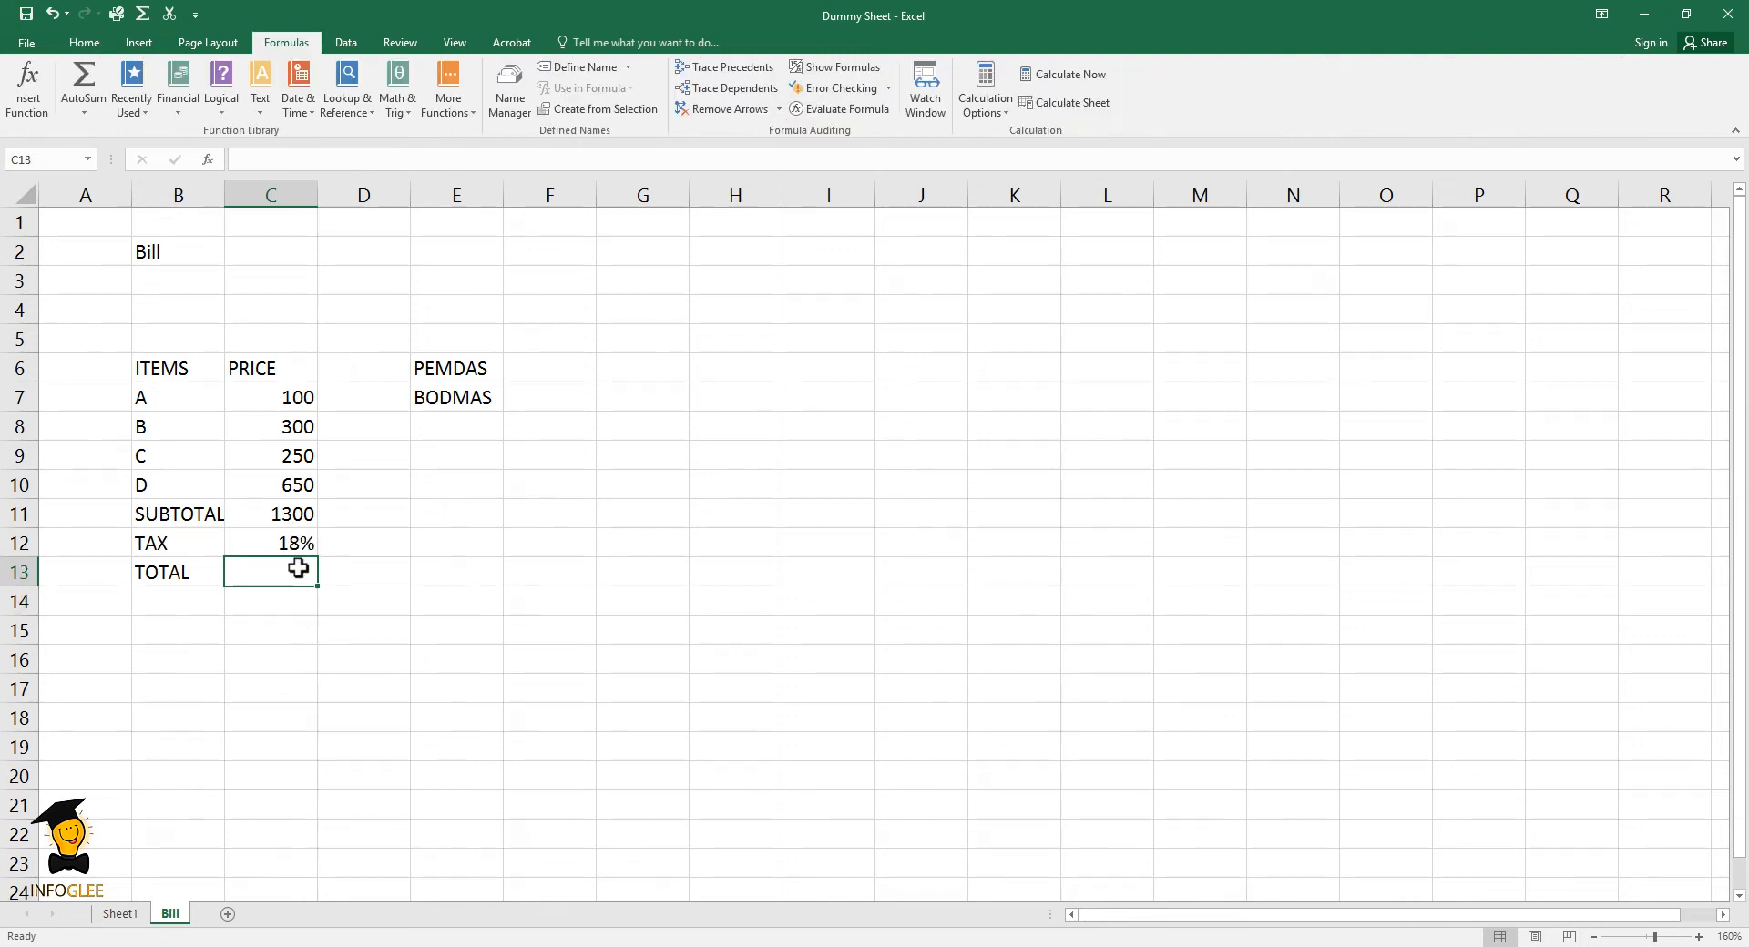
text(=)
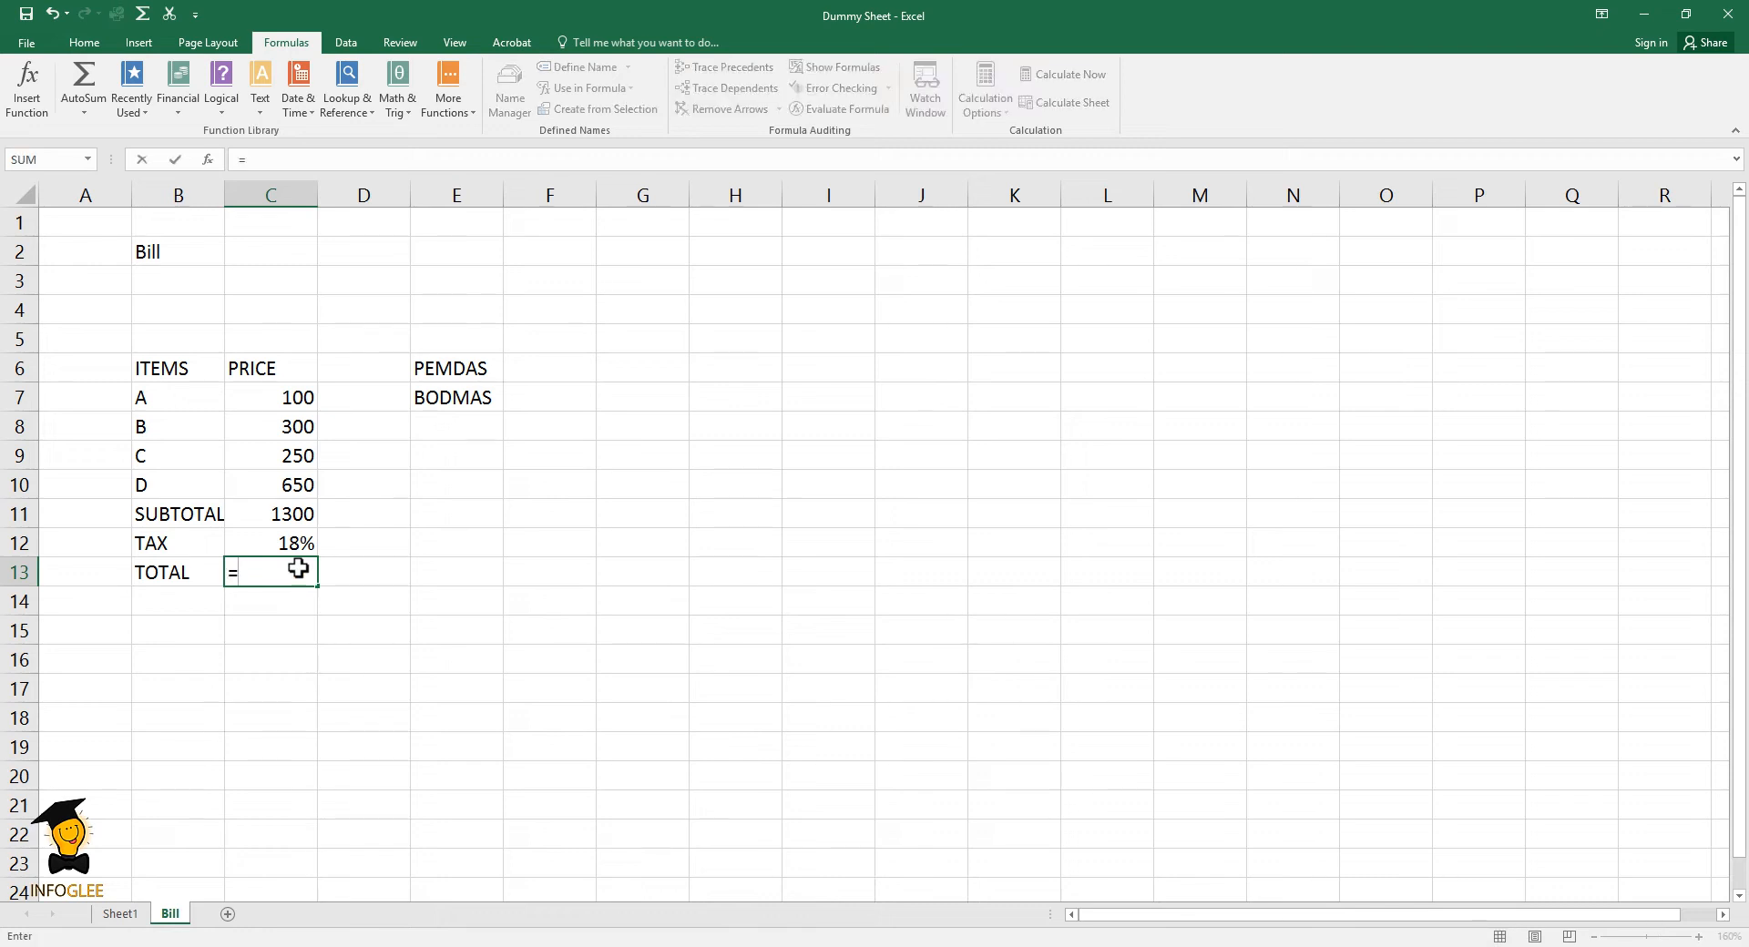
click(292, 514)
text(*)
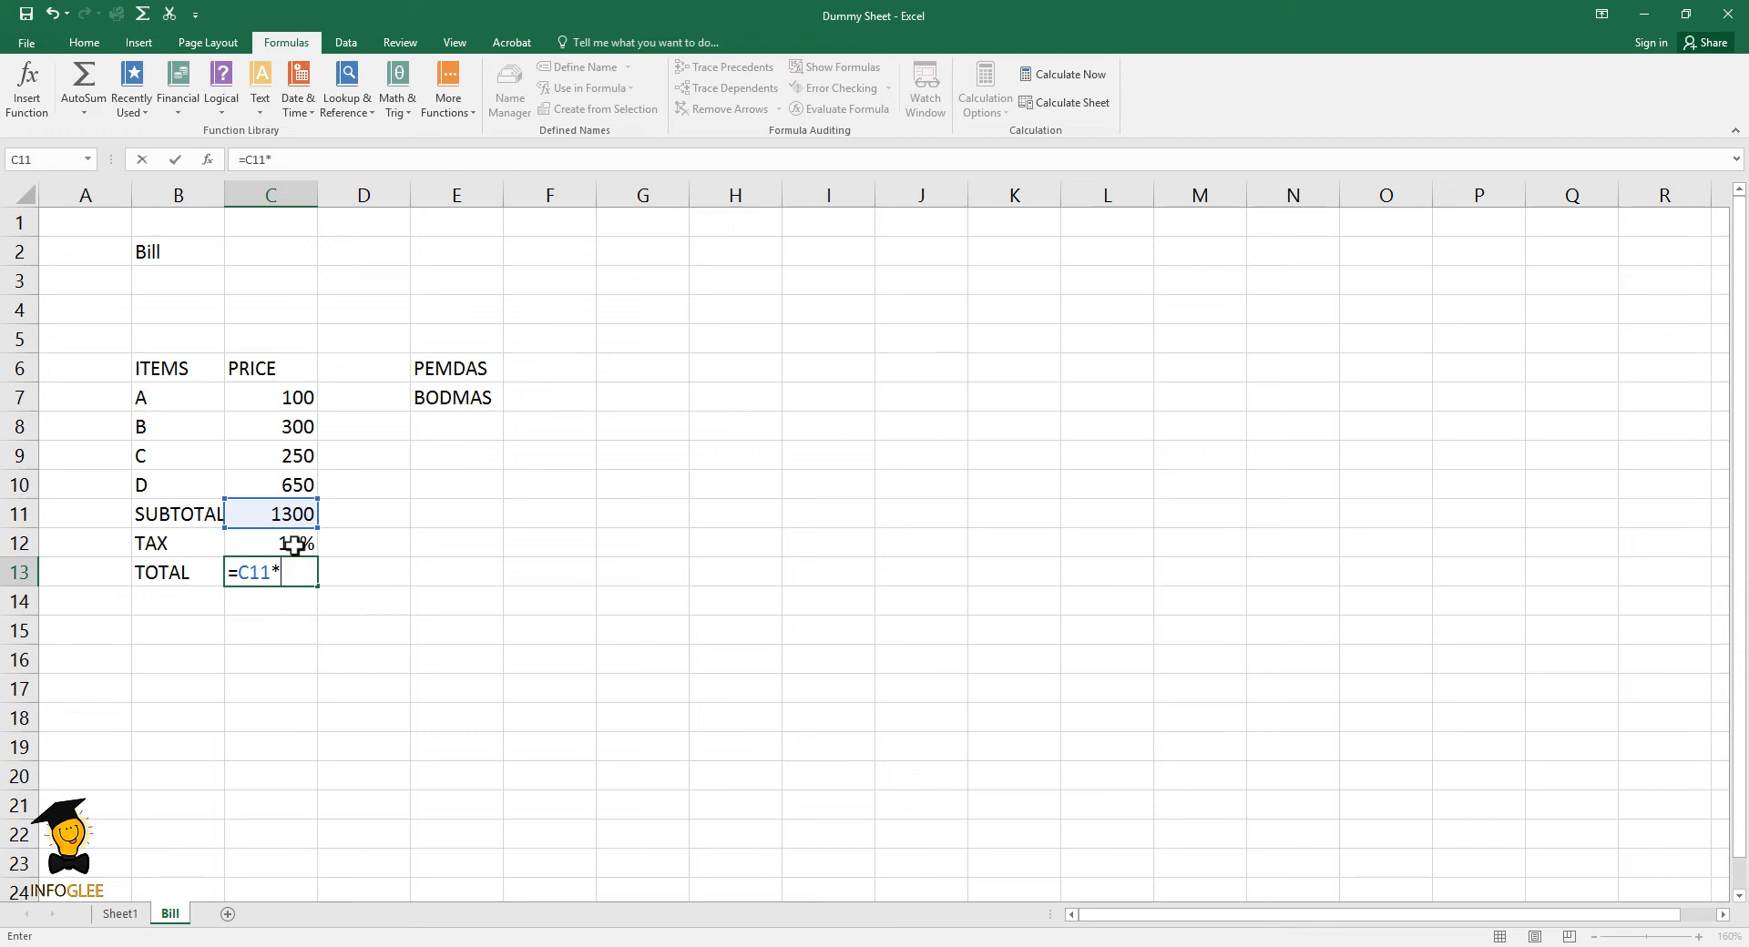
click(293, 545)
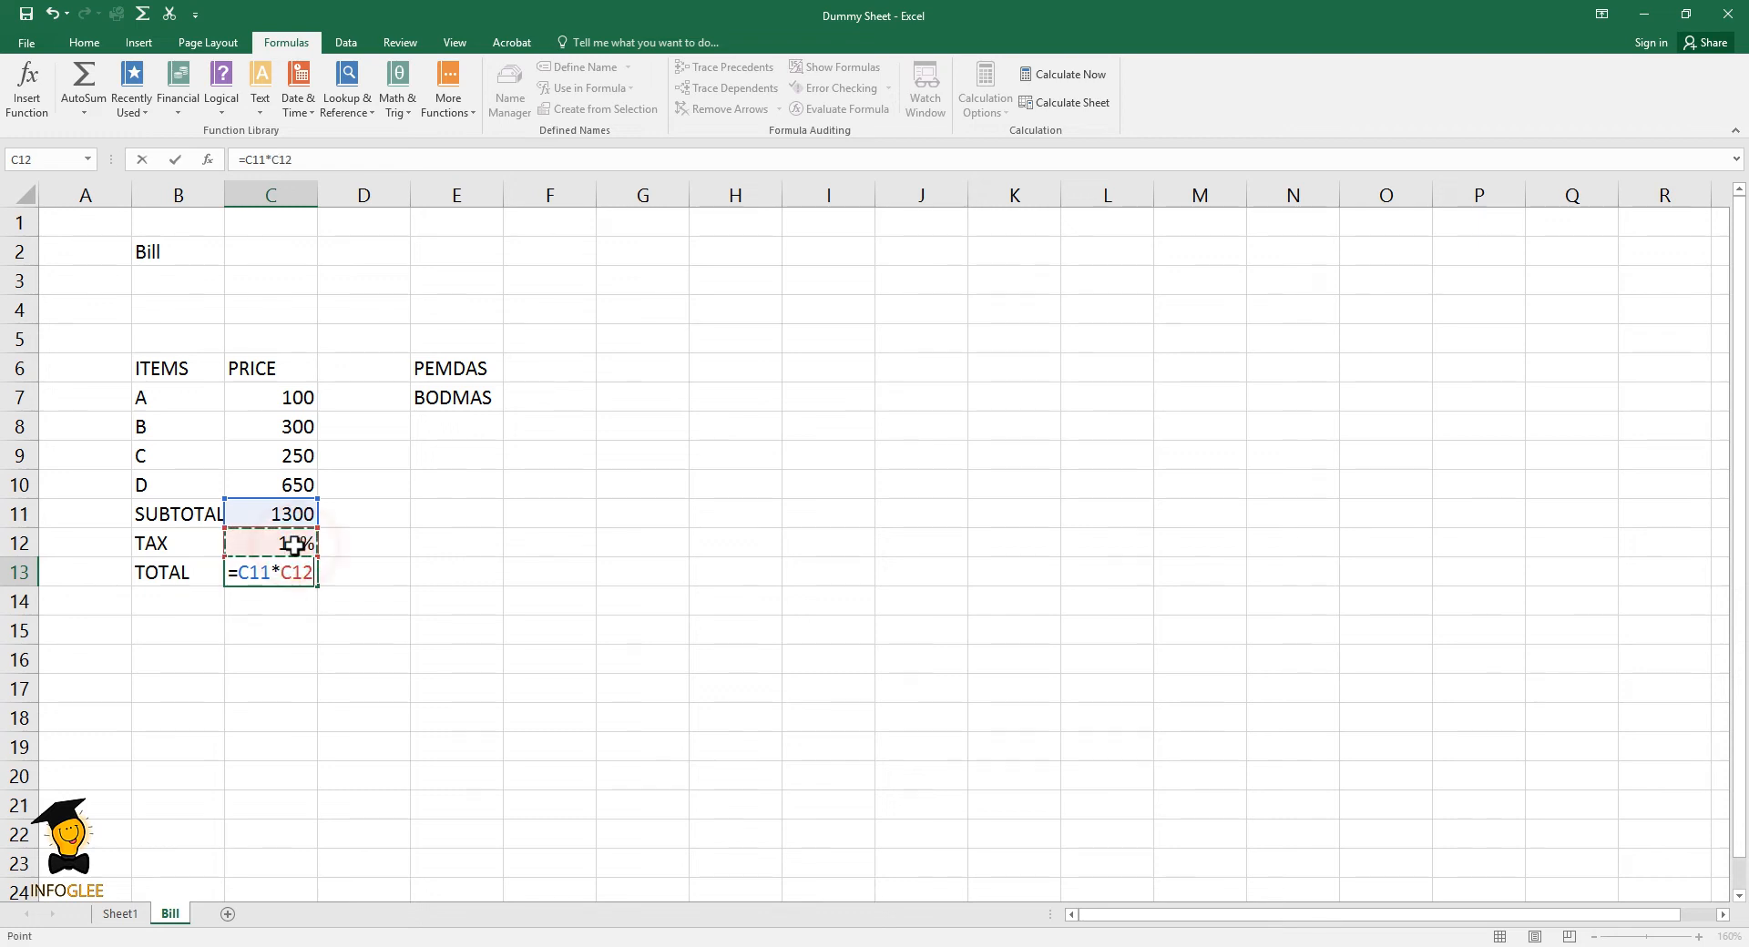
text(+1.0)
key(Return)
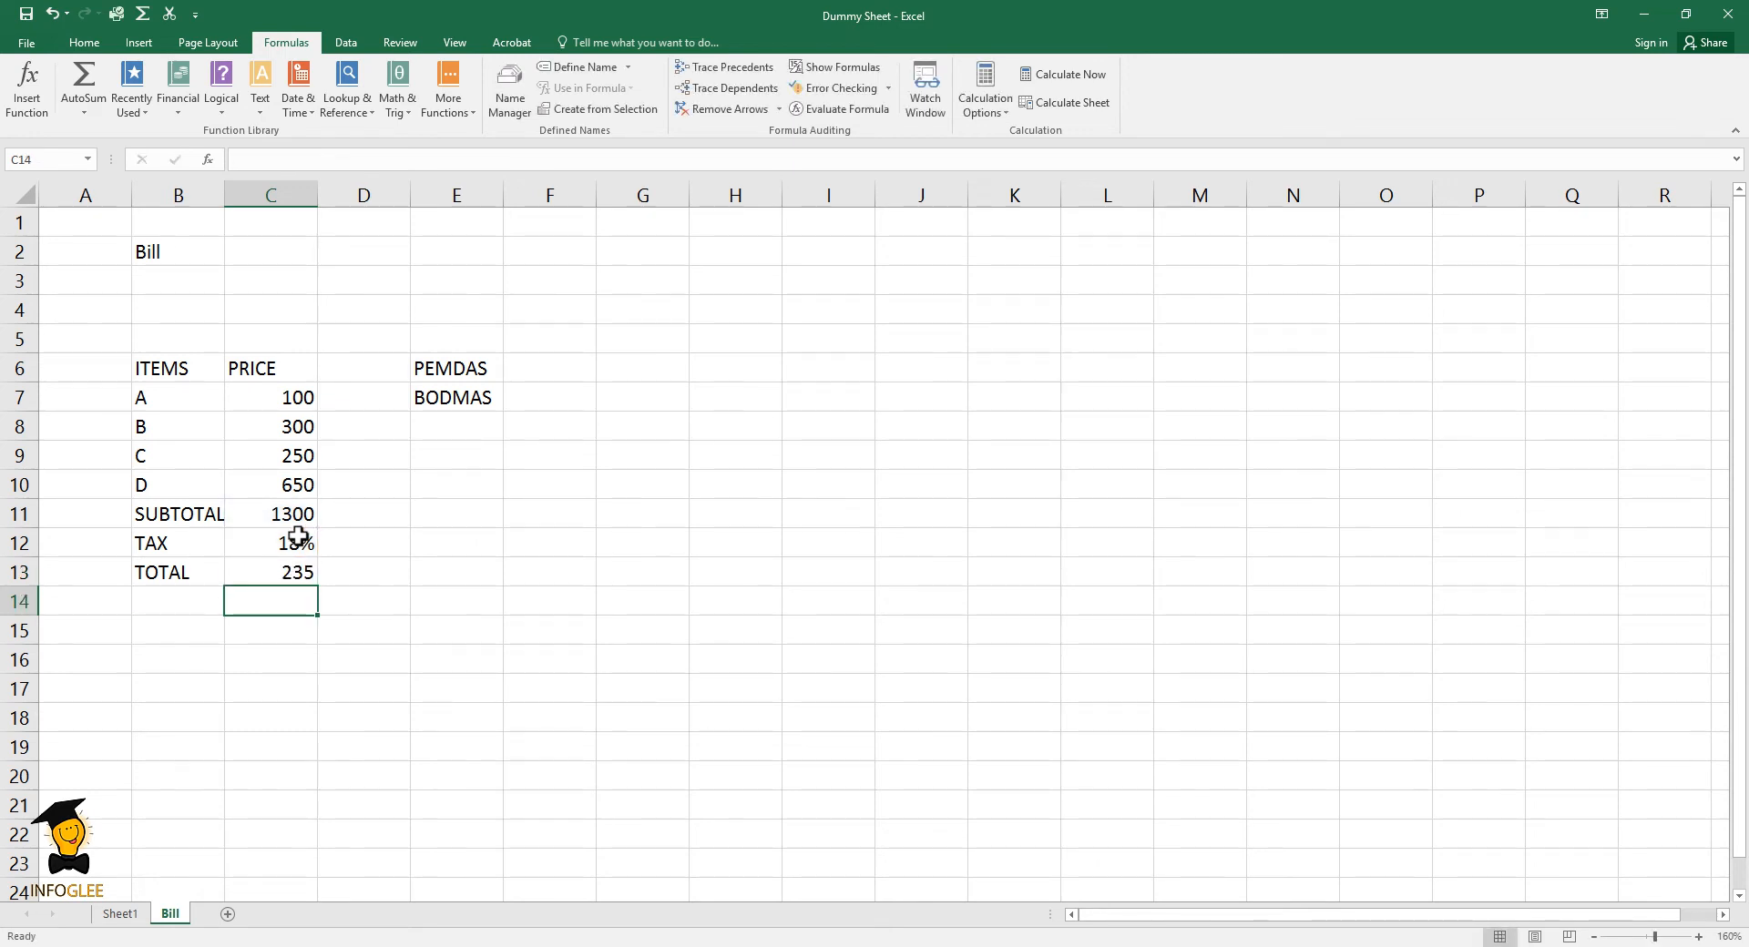
- Evaluate the formula in the total cell C13 step by step with Evaluate Formula
click(307, 574)
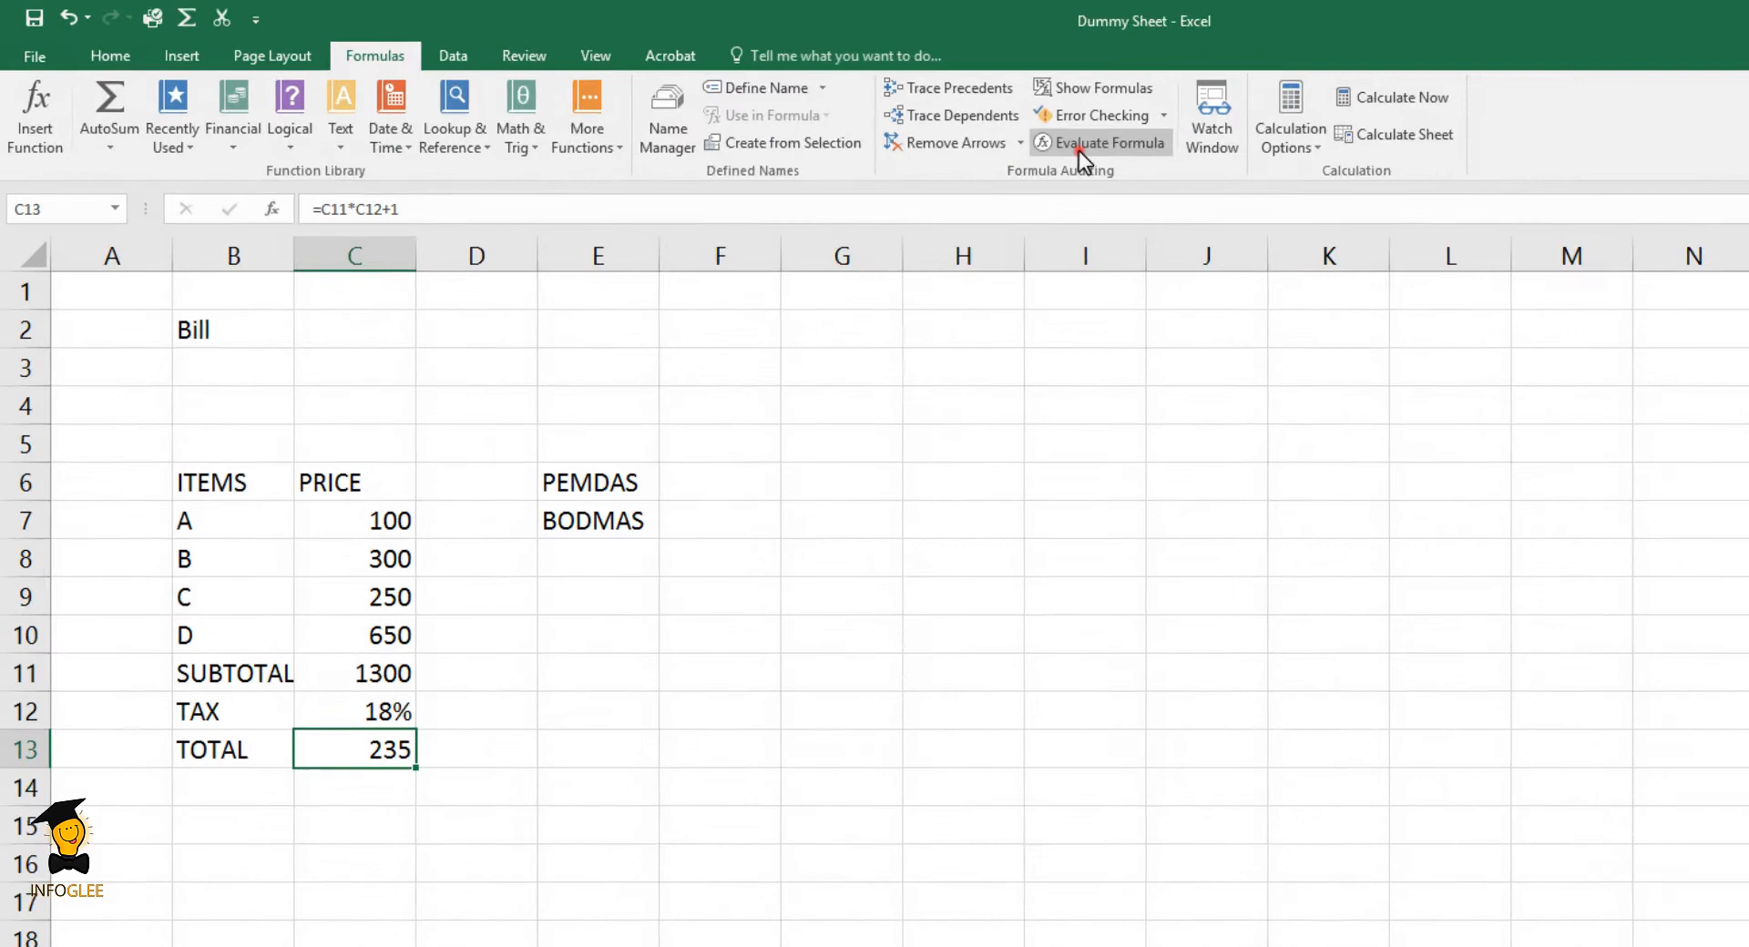
click(839, 108)
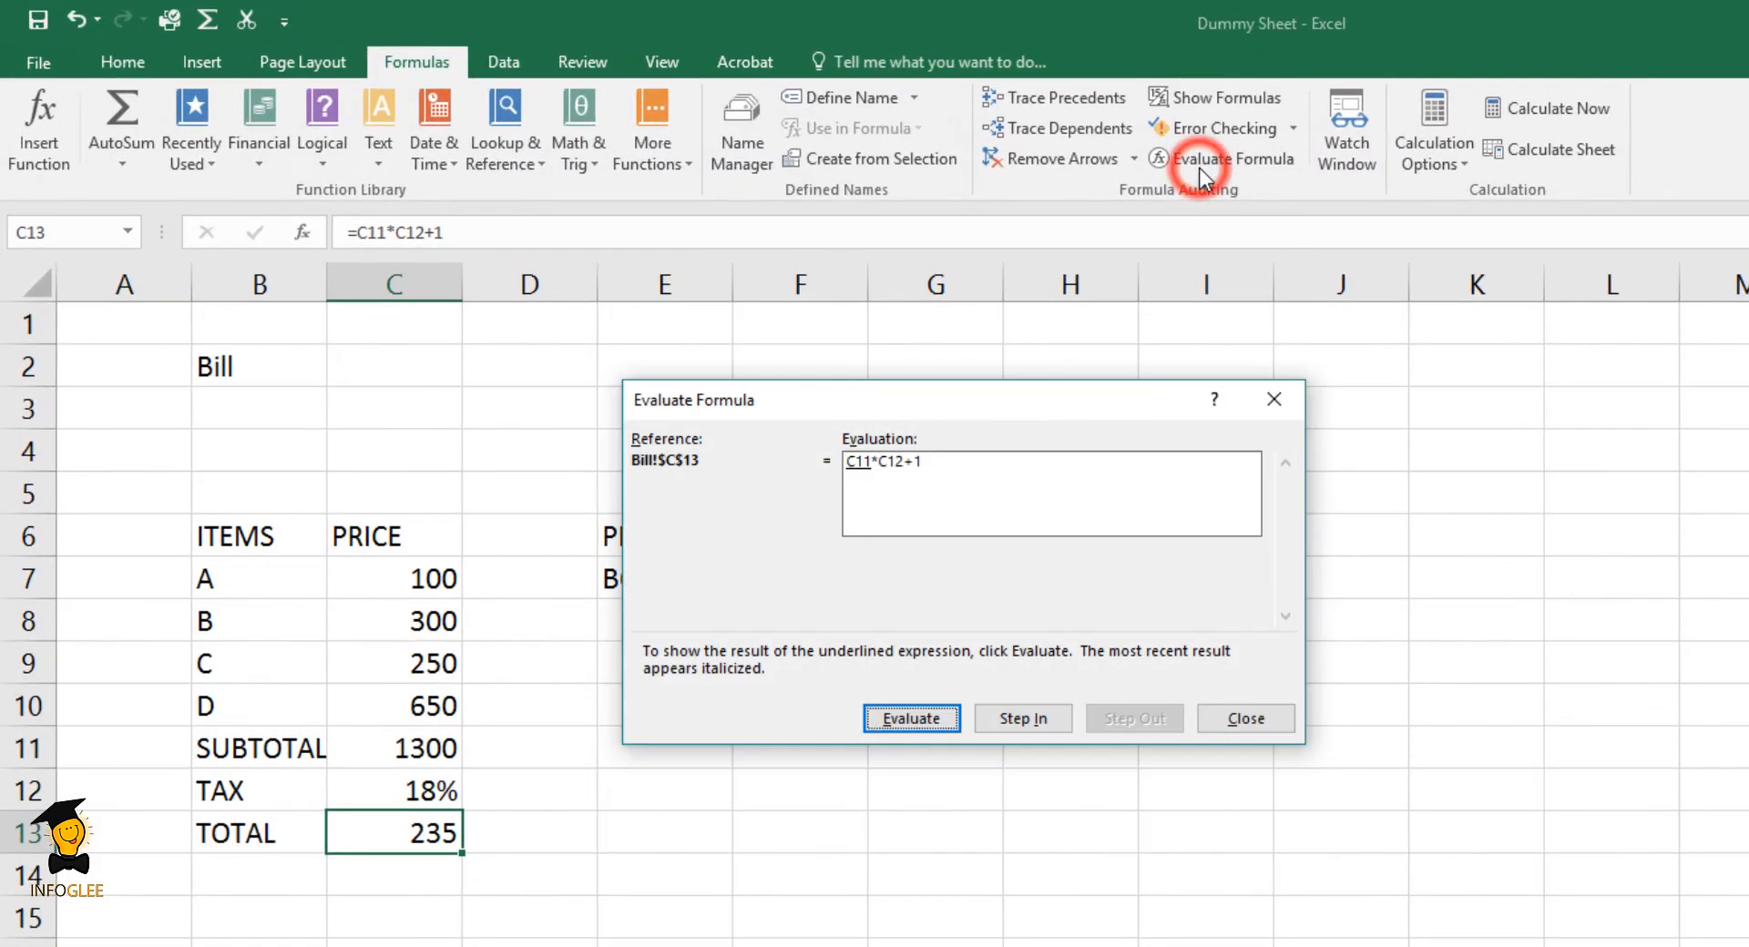
click(902, 722)
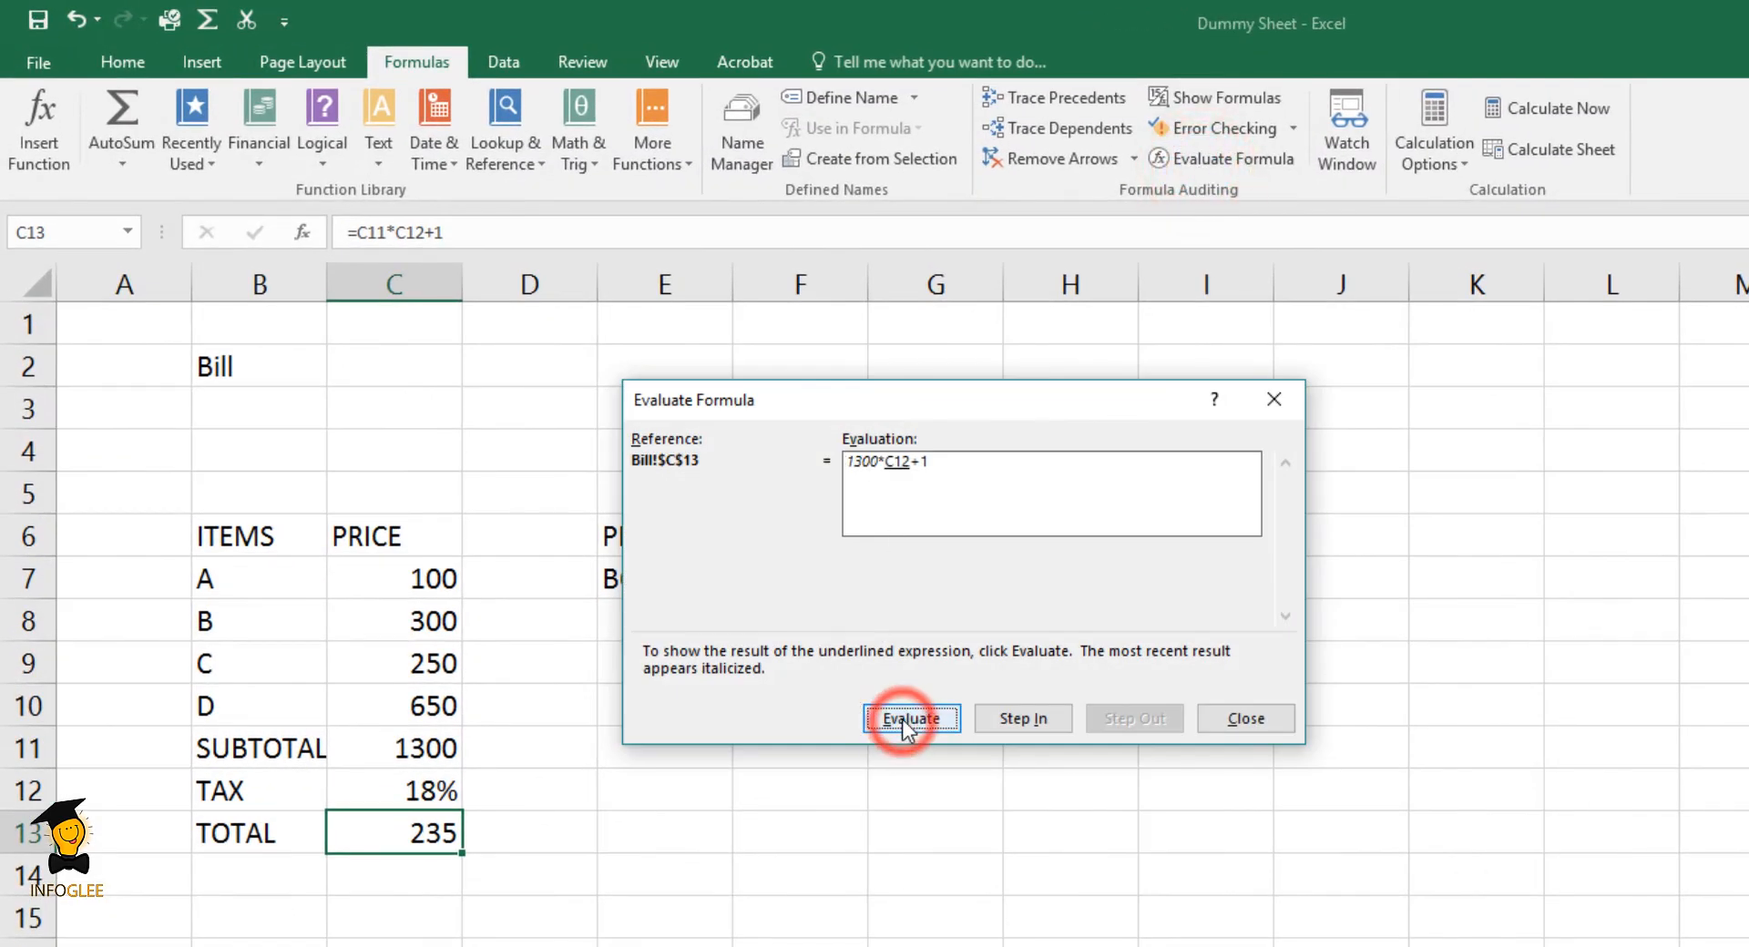
click(895, 719)
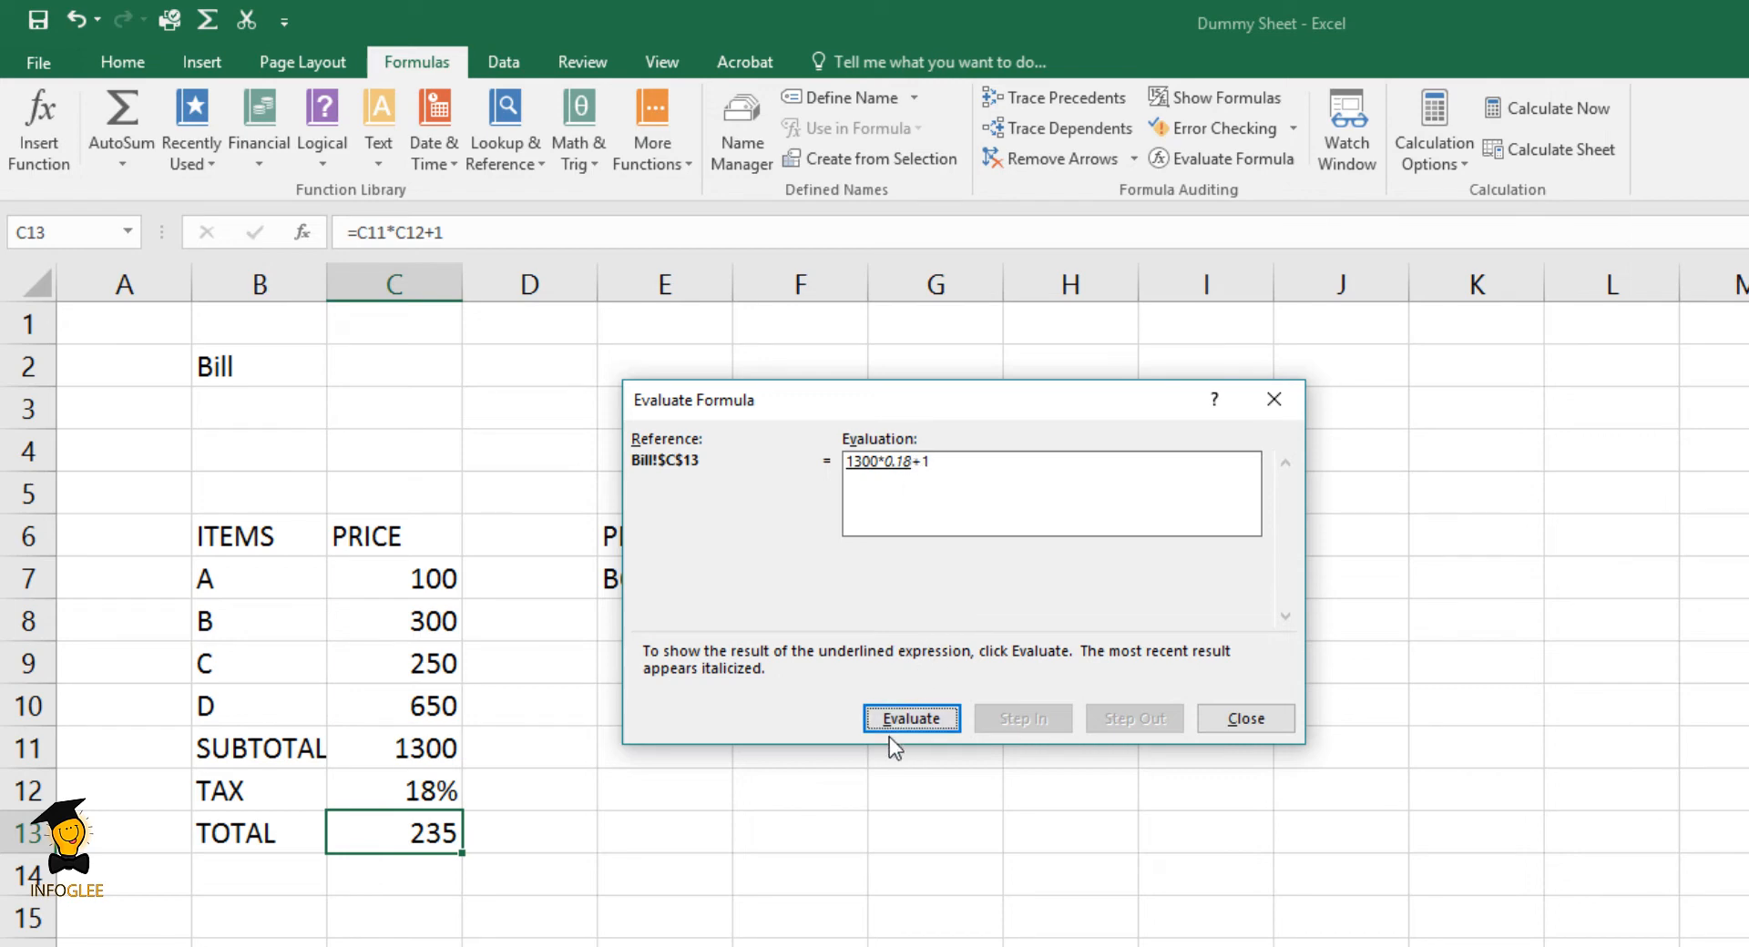
click(913, 720)
click(908, 718)
- Restart the evaluation of C13, go through its order of operations once more, and close Evaluate Formula
click(911, 721)
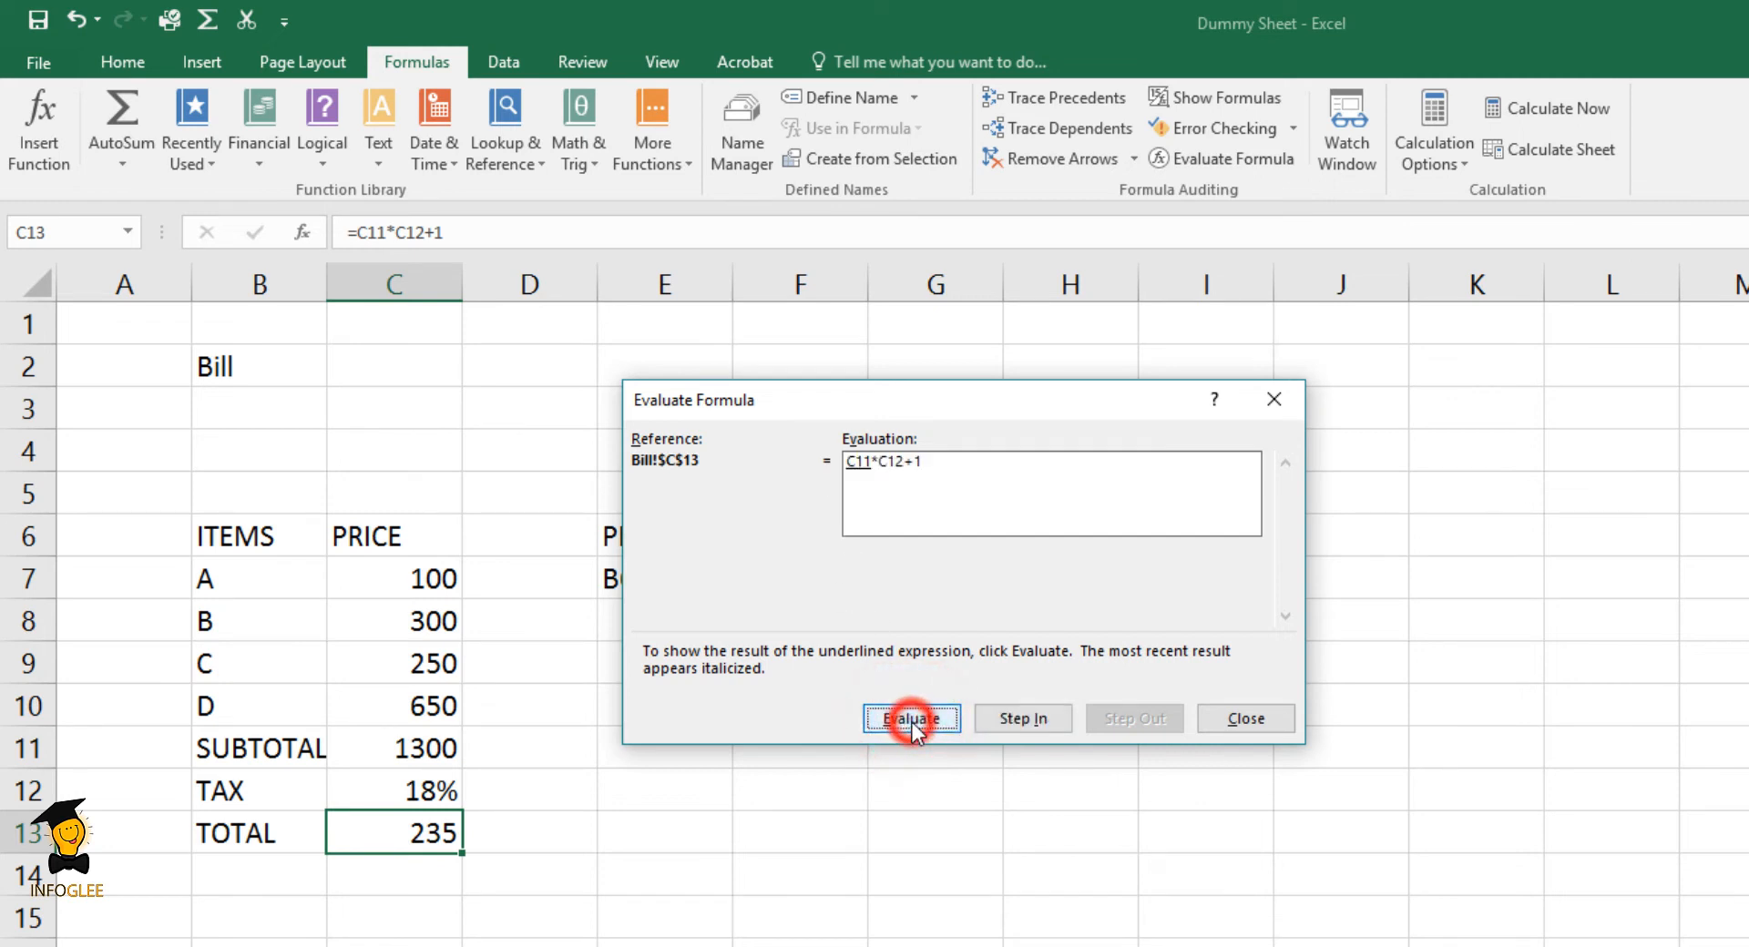
click(908, 719)
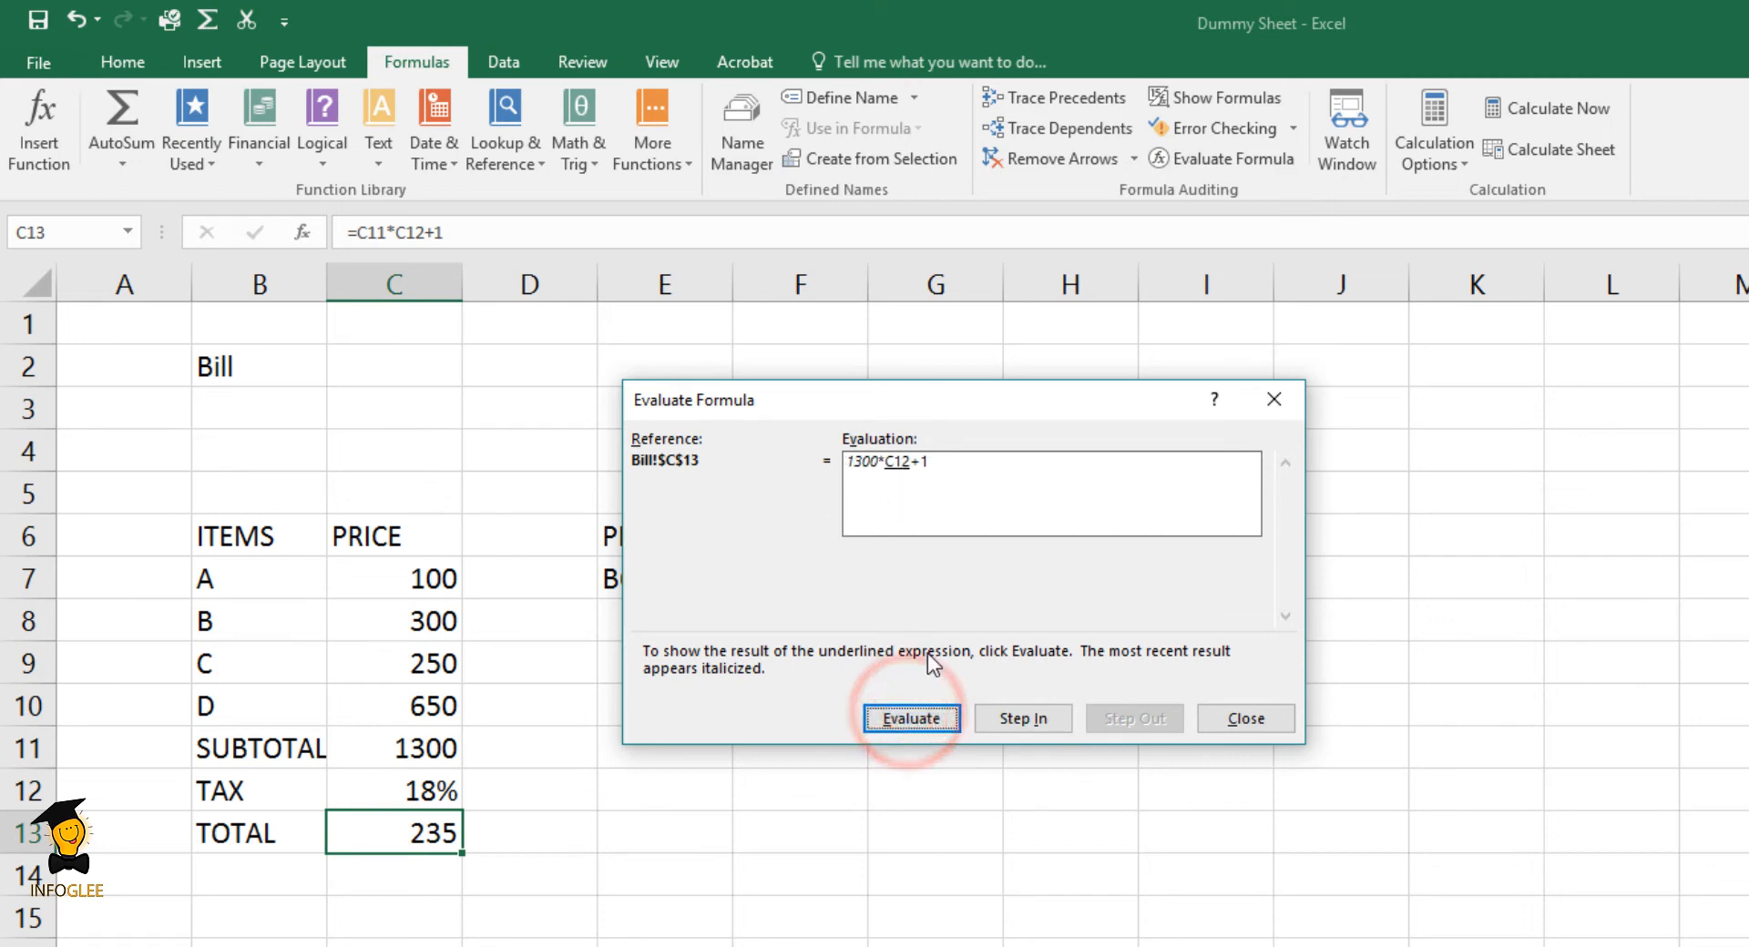
click(922, 717)
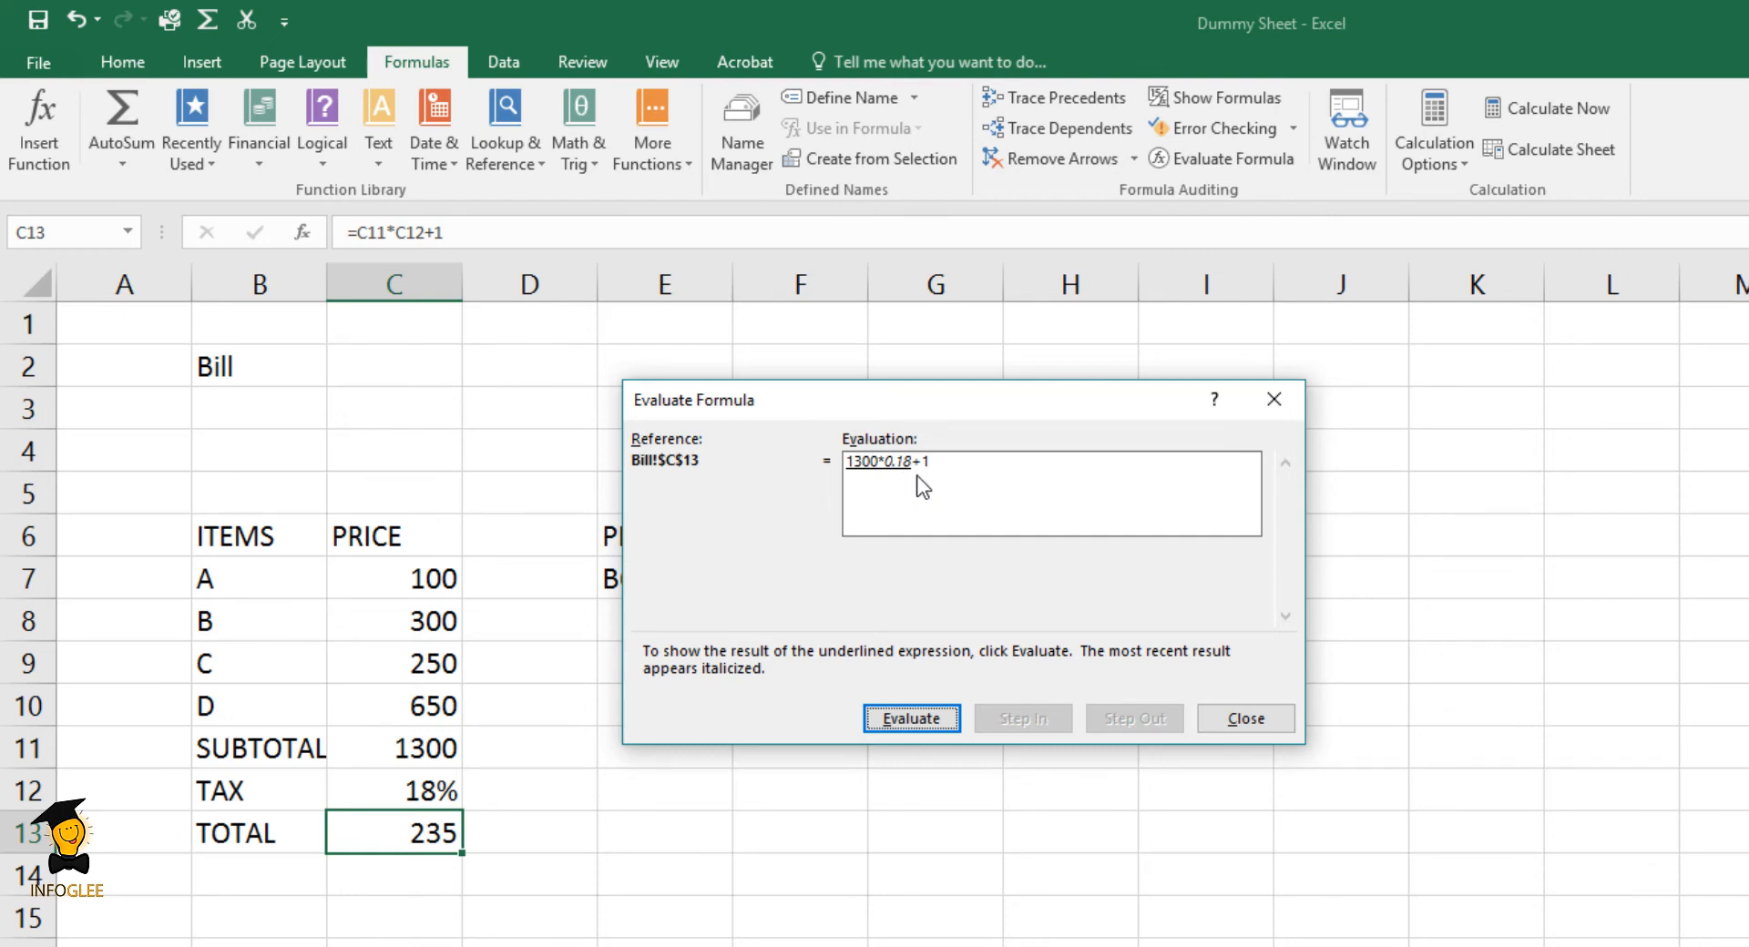
click(905, 717)
click(905, 717)
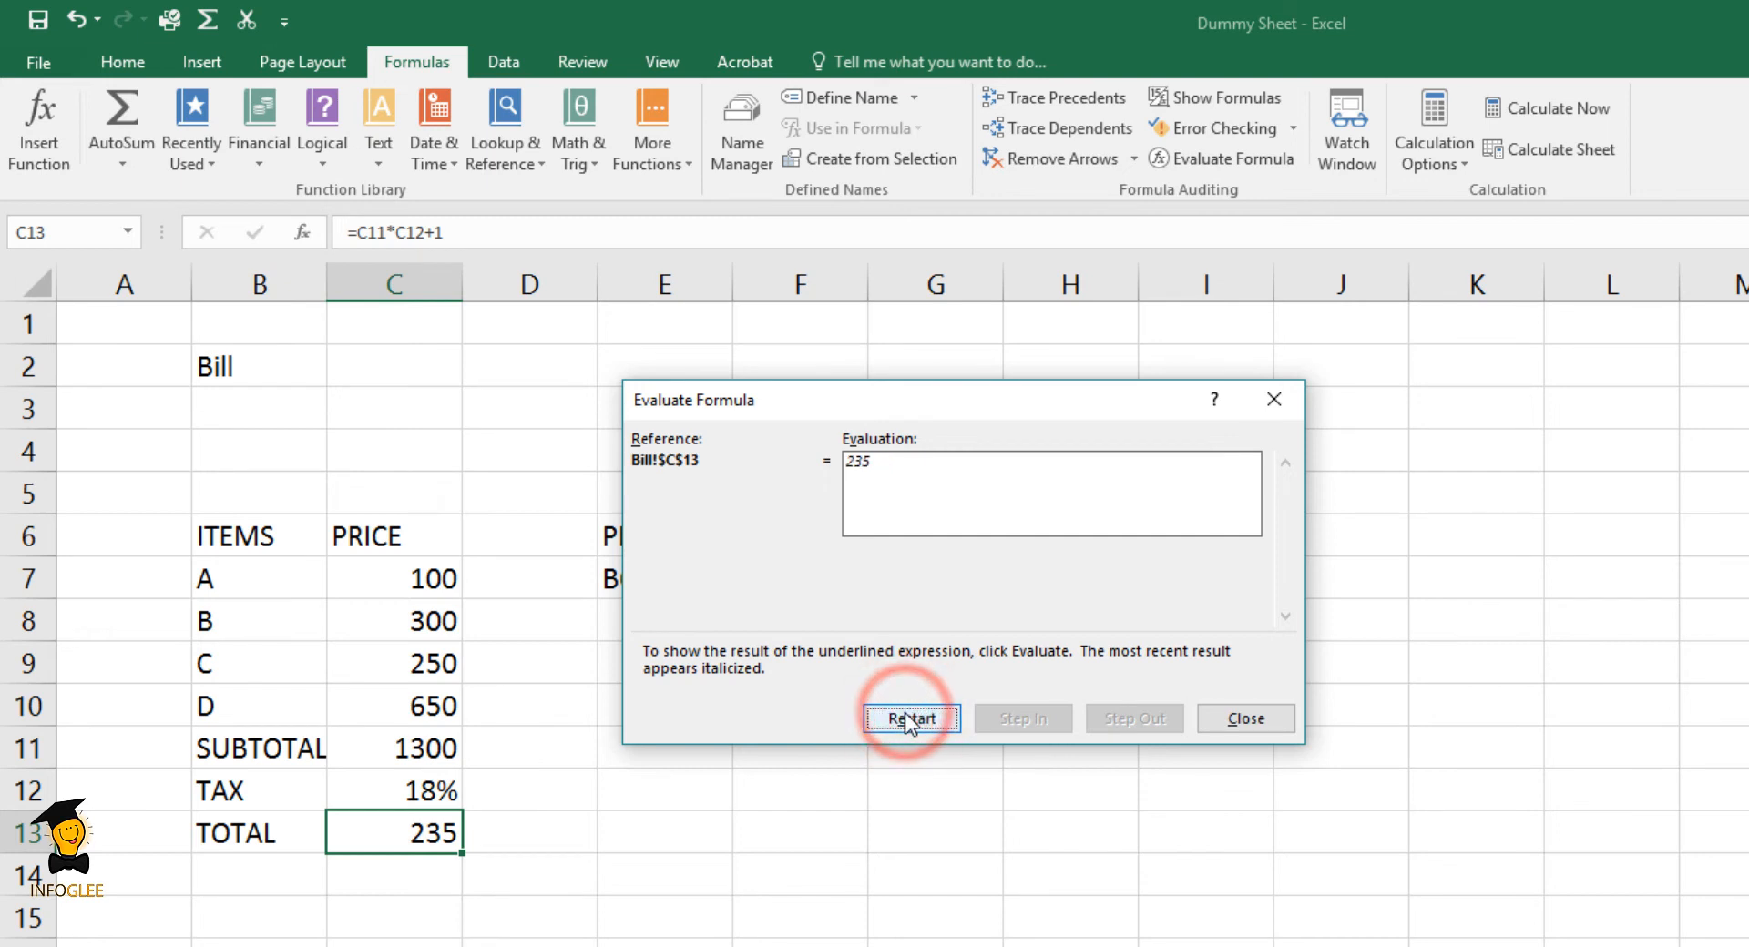
click(907, 718)
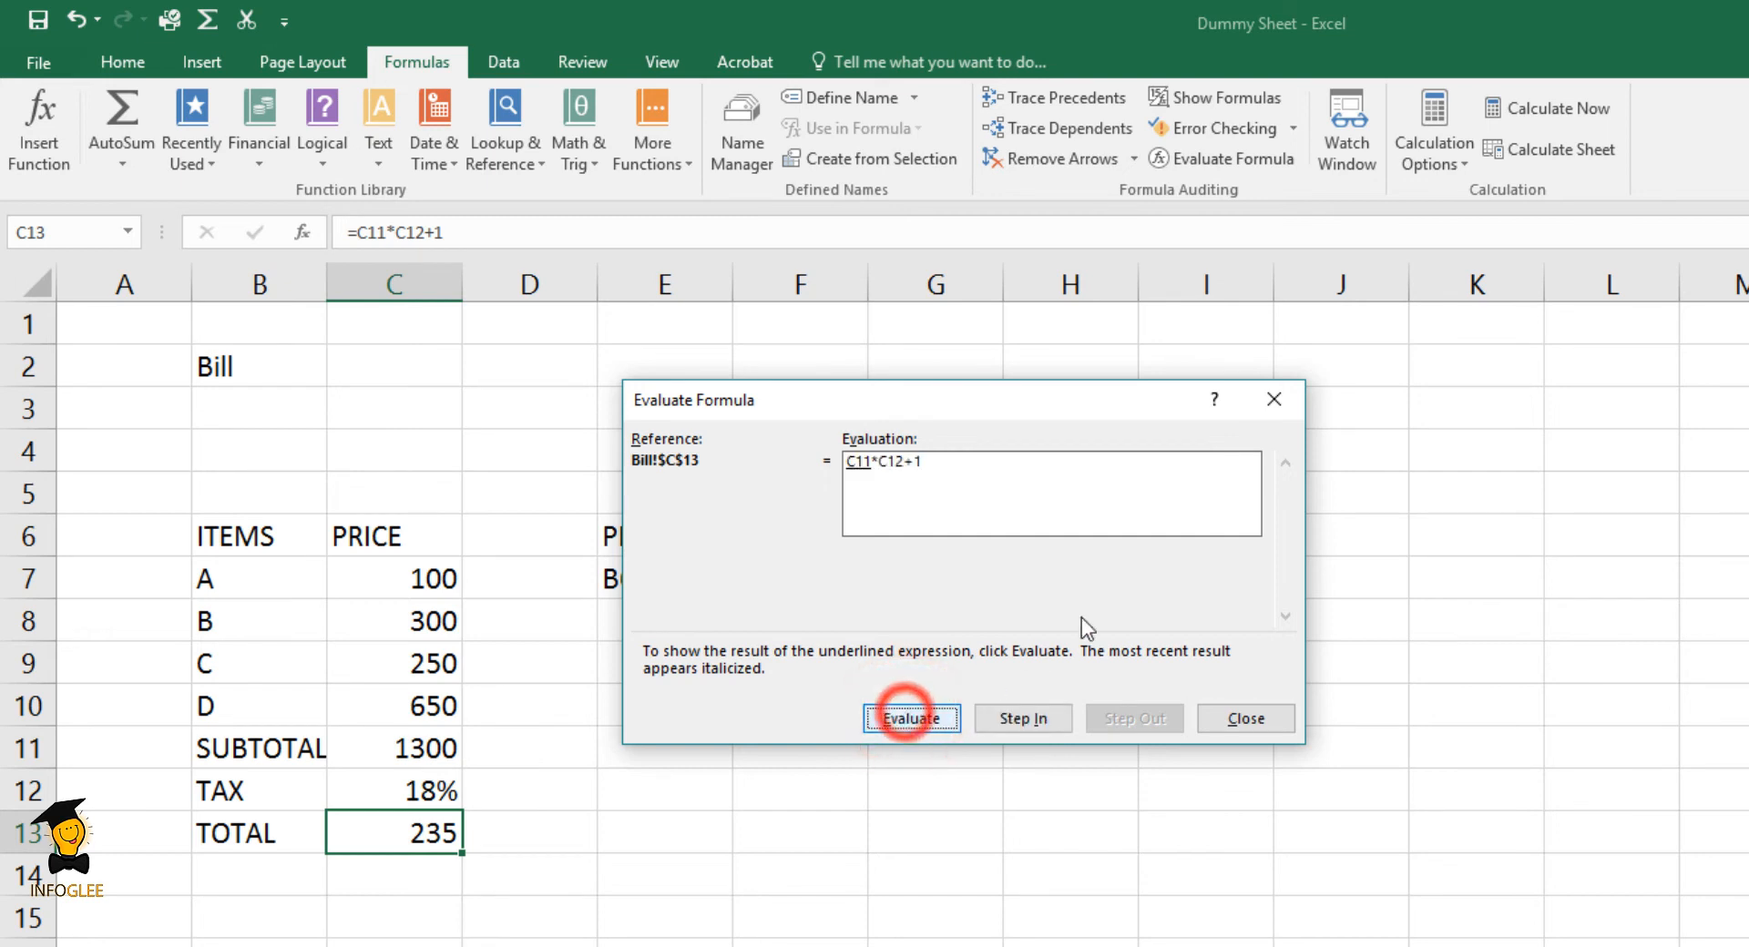
click(1228, 710)
- Add parentheses to the total formula in cell C13 so it reads =C11*(C12+1)
click(413, 836)
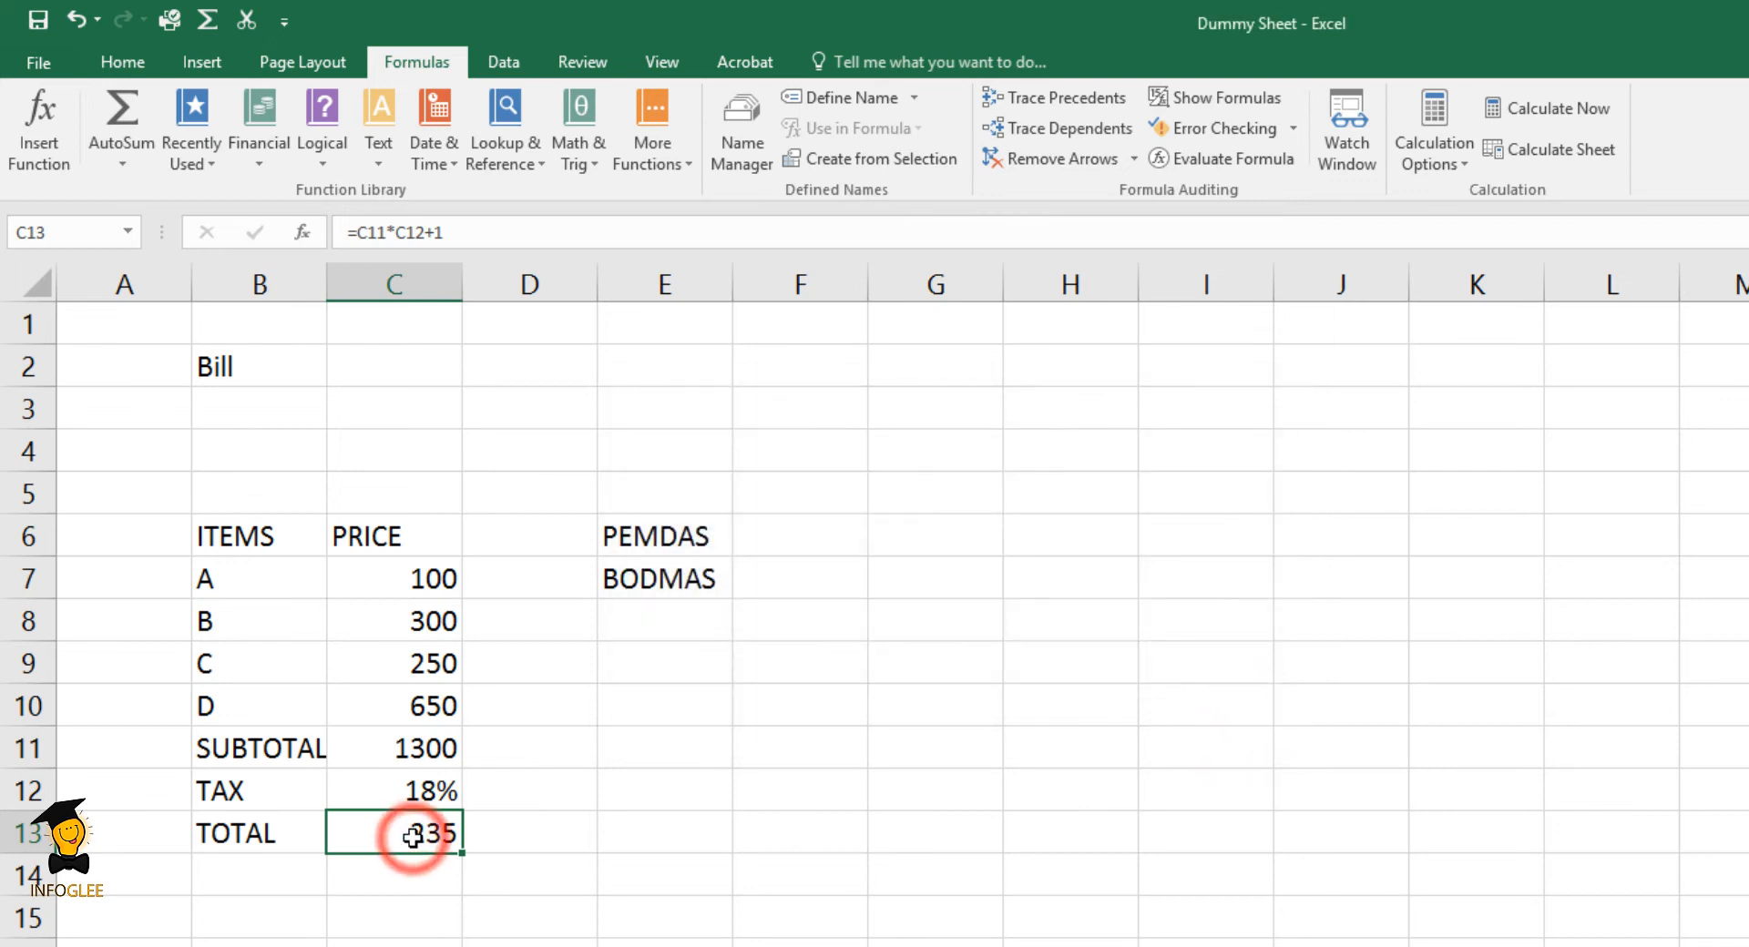
double_click(413, 837)
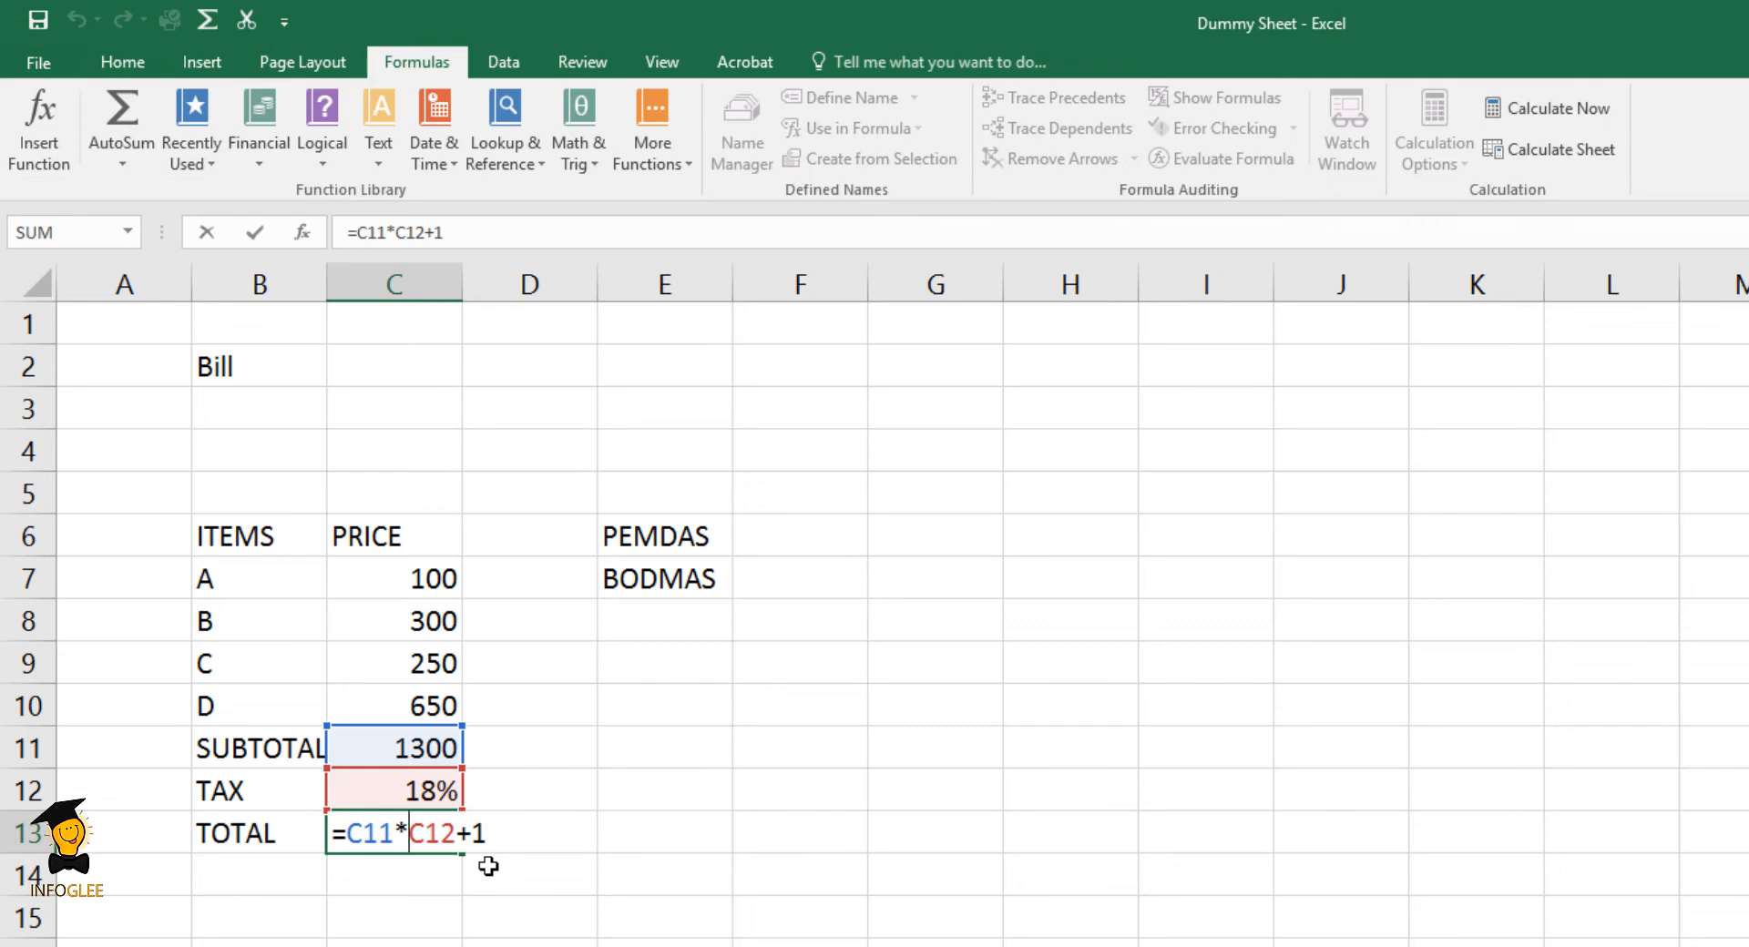
text(()
click(527, 835)
text())
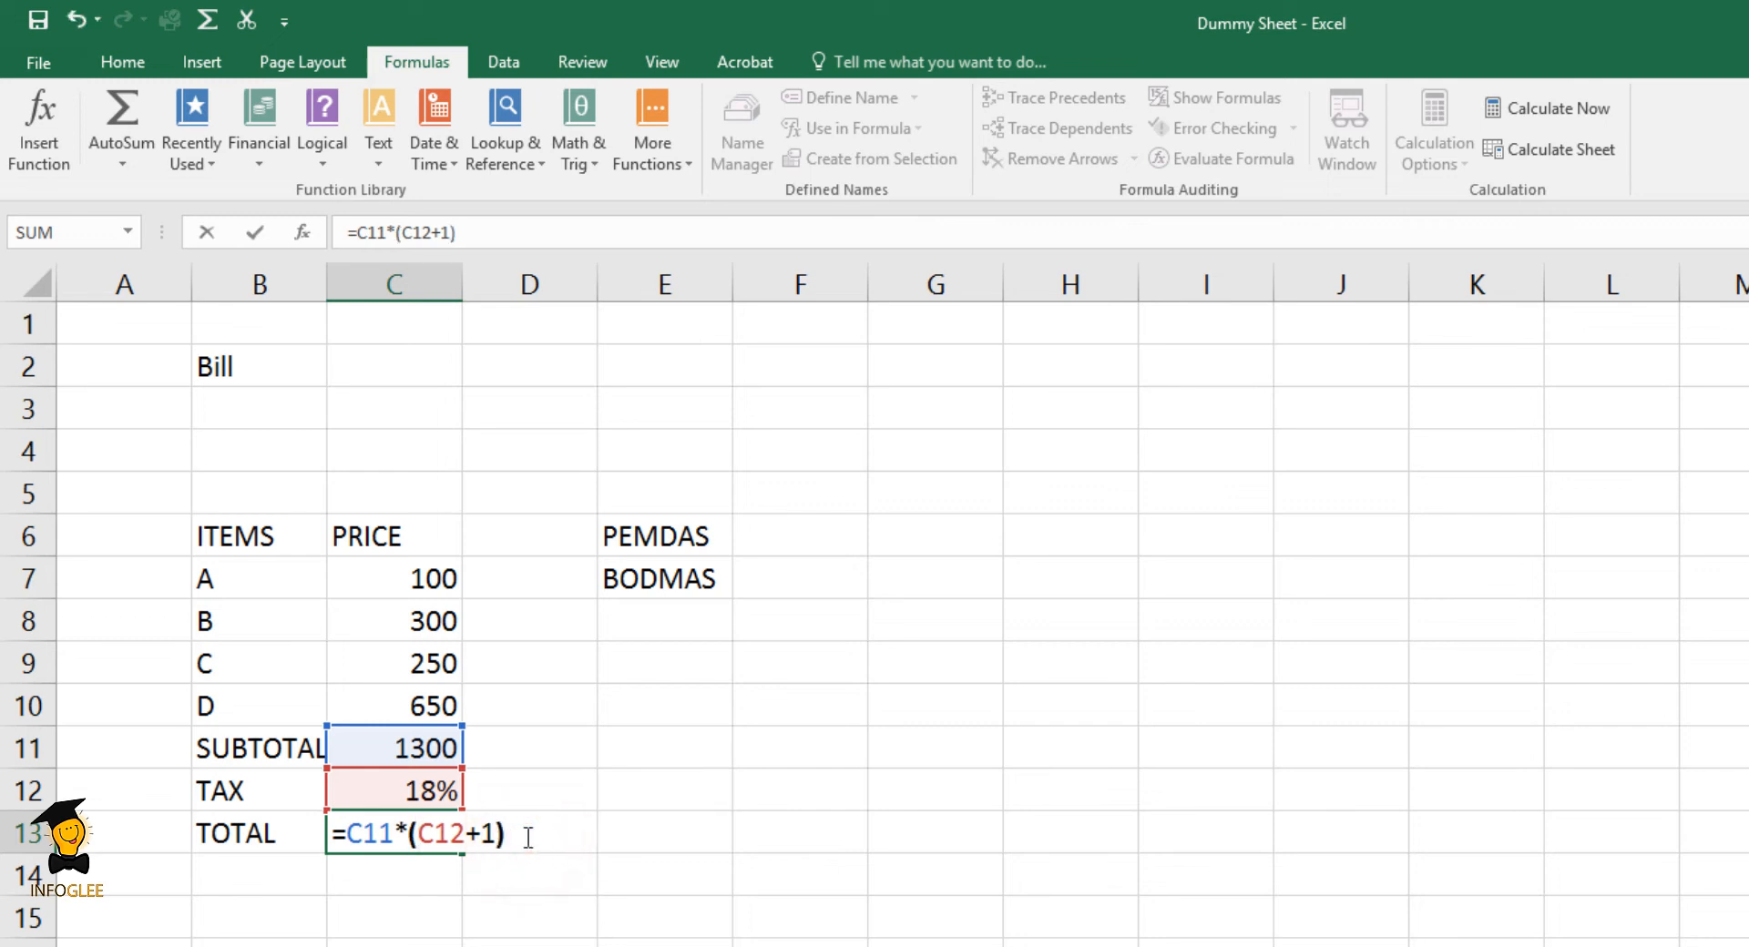
key(Return)
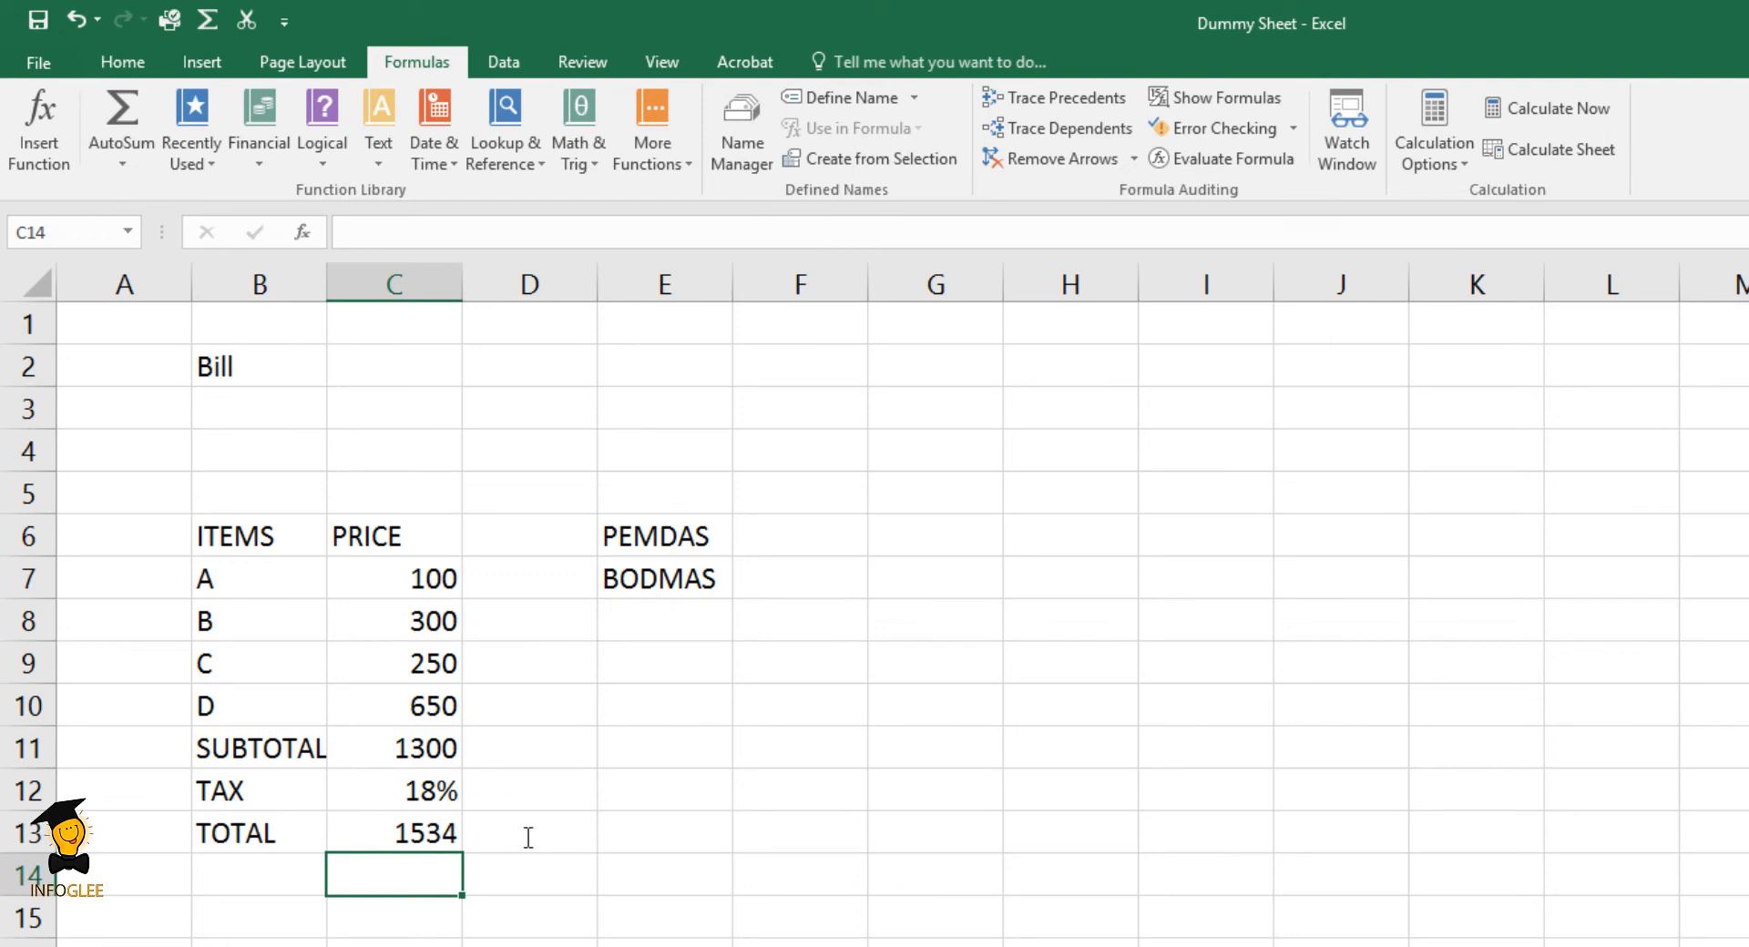
click(365, 823)
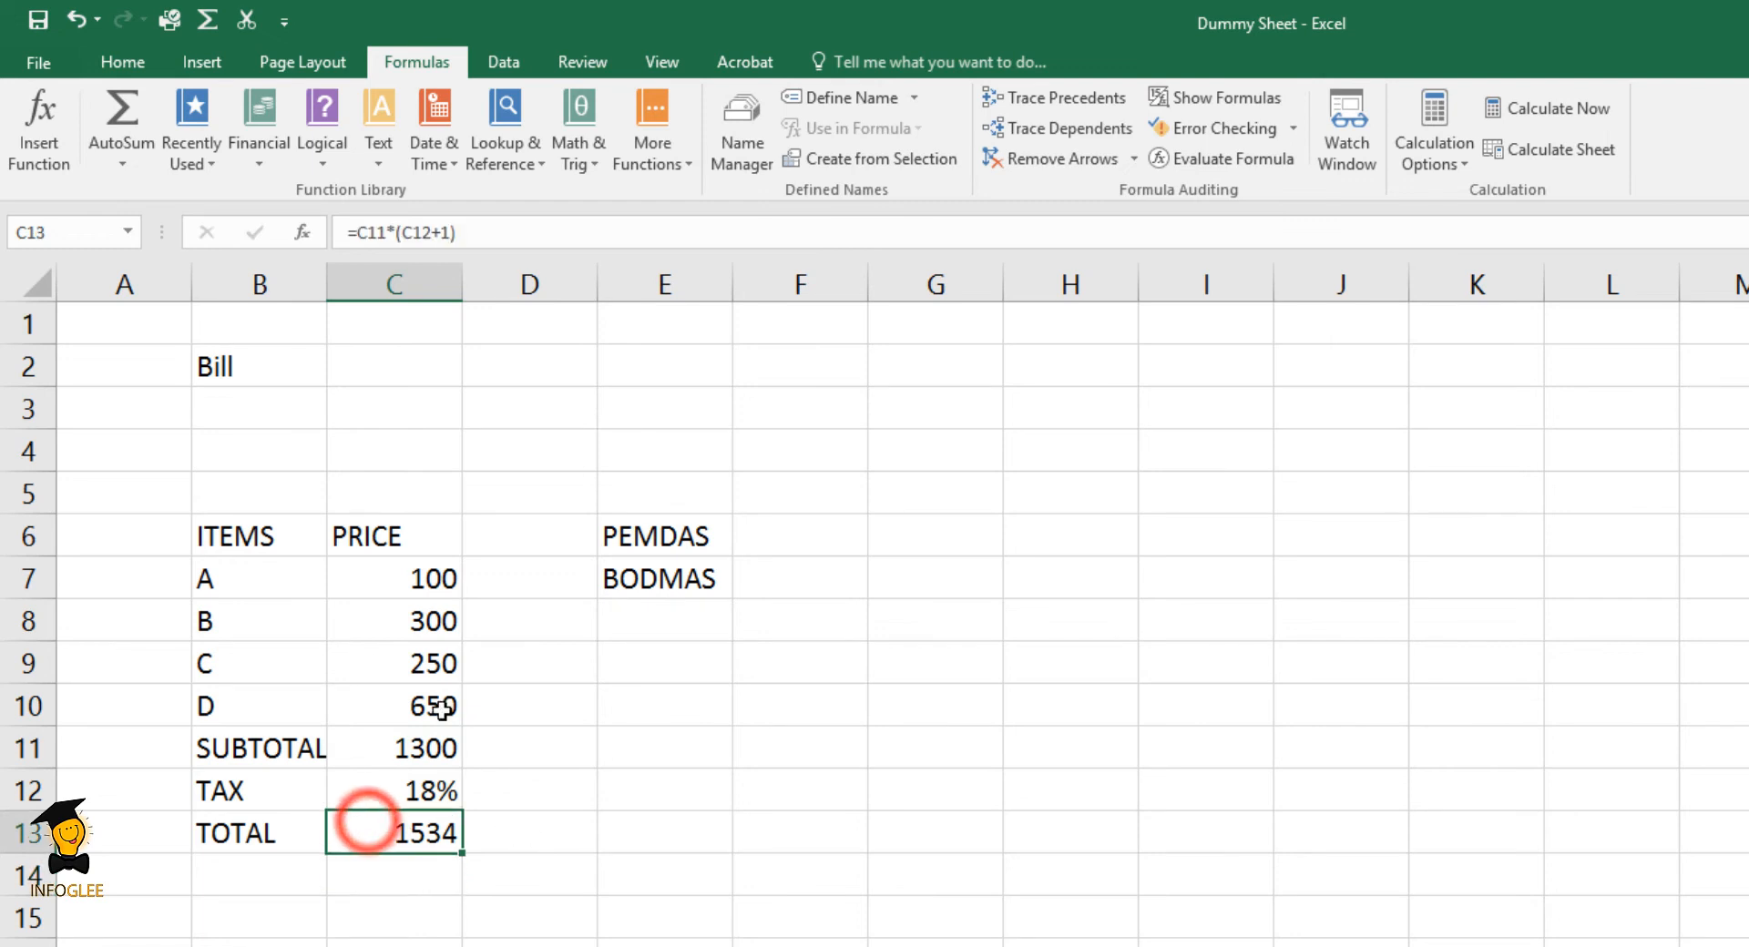